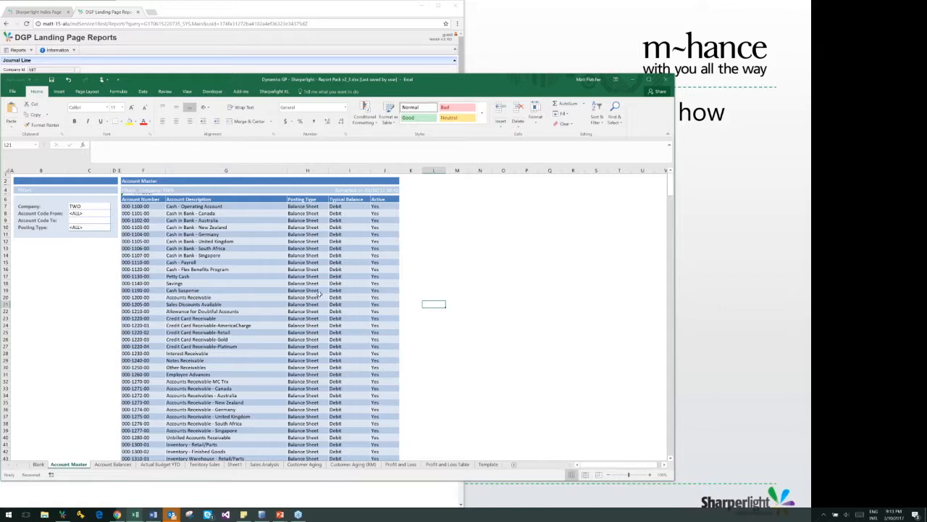
Restyle the Account Master table with the orange banded table style
{"action": "left_click", "coordinate": [144, 206]}
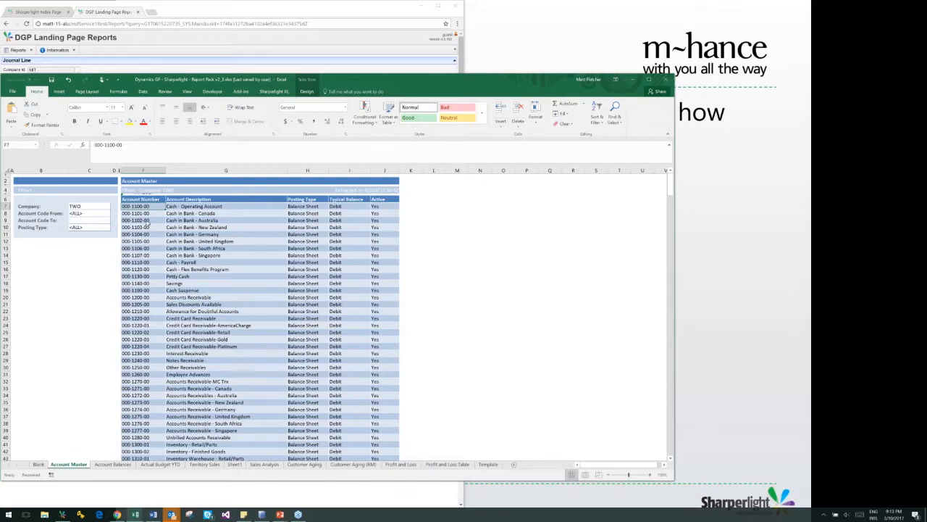
{"action": "left_click", "coordinate": [123, 195]}
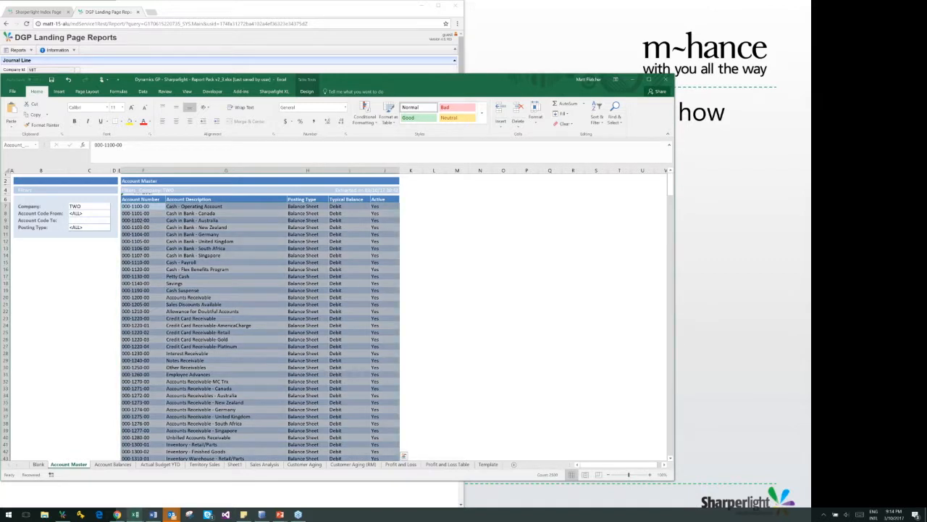
{"action": "left_click", "coordinate": [122, 220]}
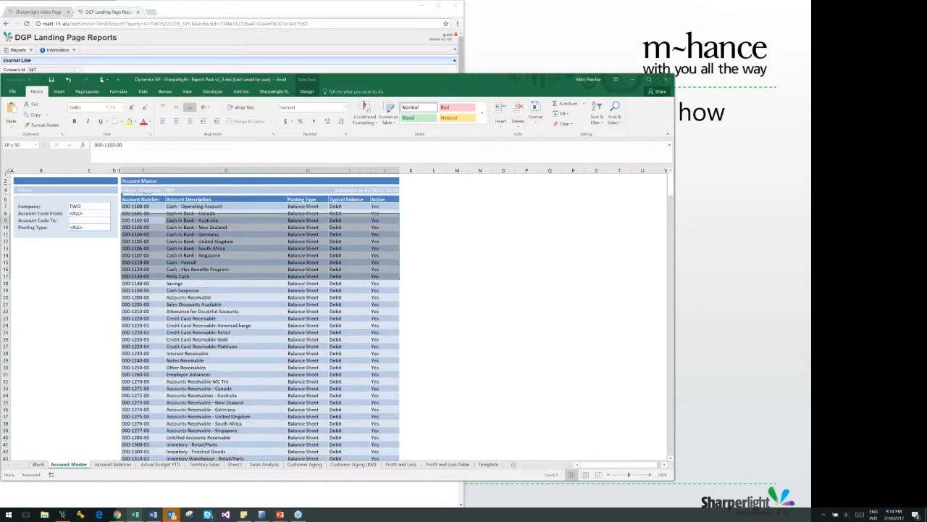
{"action": "left_click", "coordinate": [308, 92]}
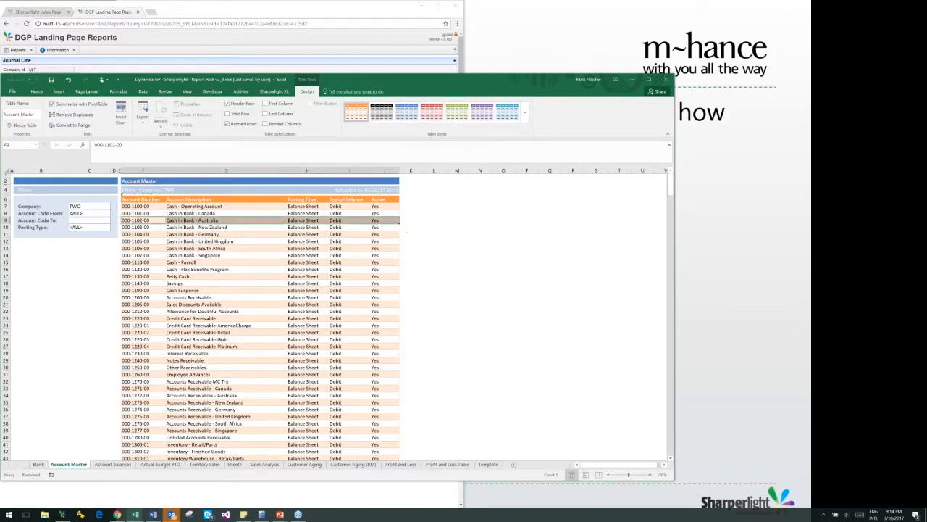
{"action": "left_click", "coordinate": [134, 235]}
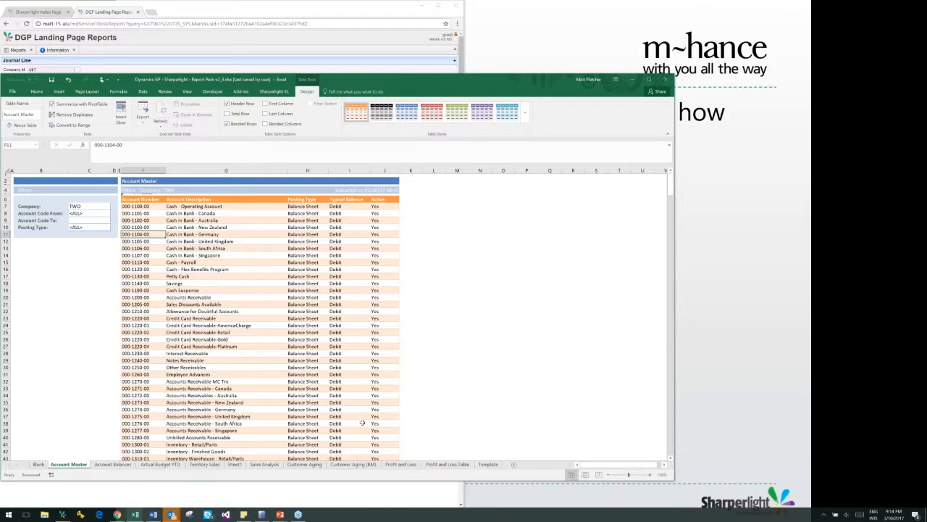
Add a blank worksheet directly after Sheet1 and select its cell C7
{"action": "left_click", "coordinate": [236, 464]}
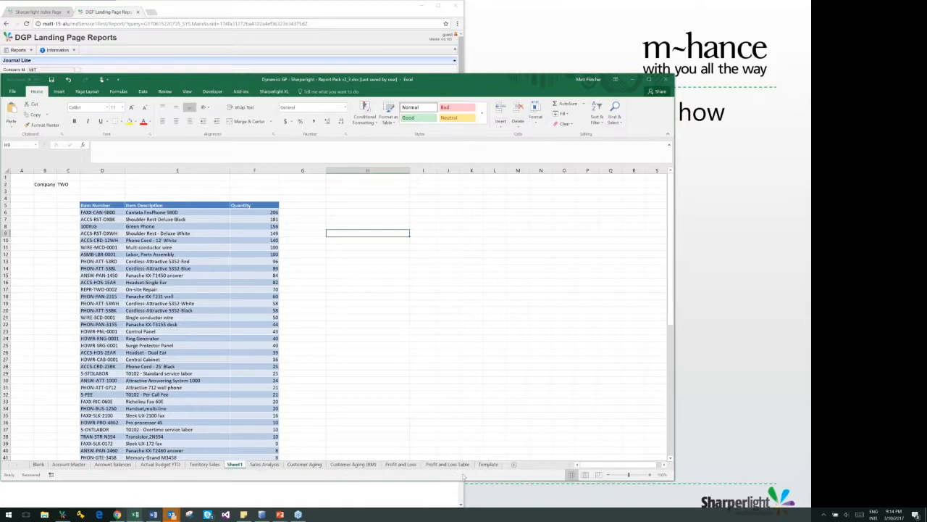
{"action": "left_click", "coordinate": [514, 465]}
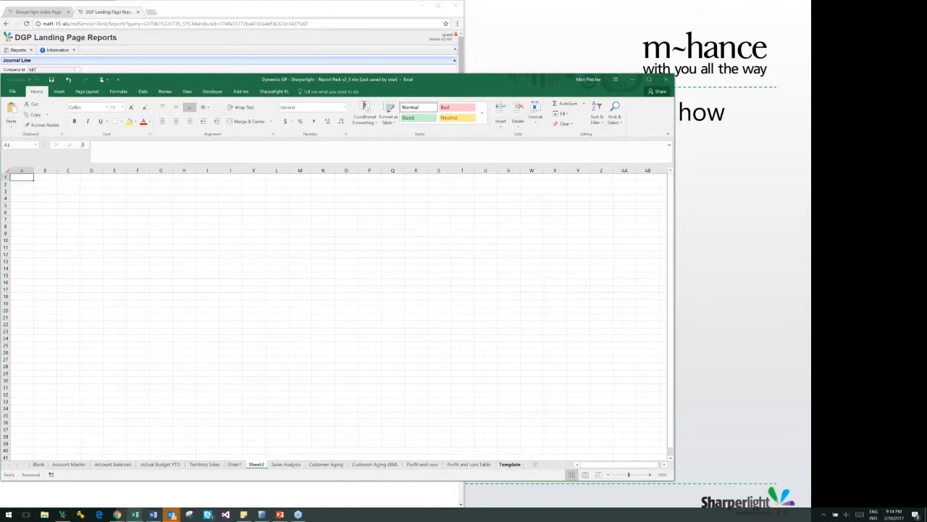
{"action": "left_click", "coordinate": [76, 219]}
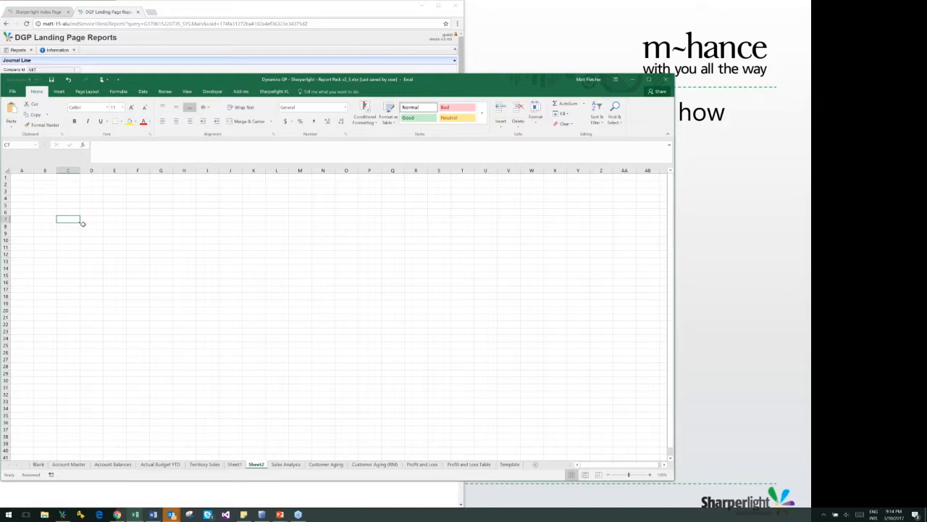
Start a Sharperlight table query at cell C7 and view the options available for its outputs
{"action": "left_click", "coordinate": [281, 92]}
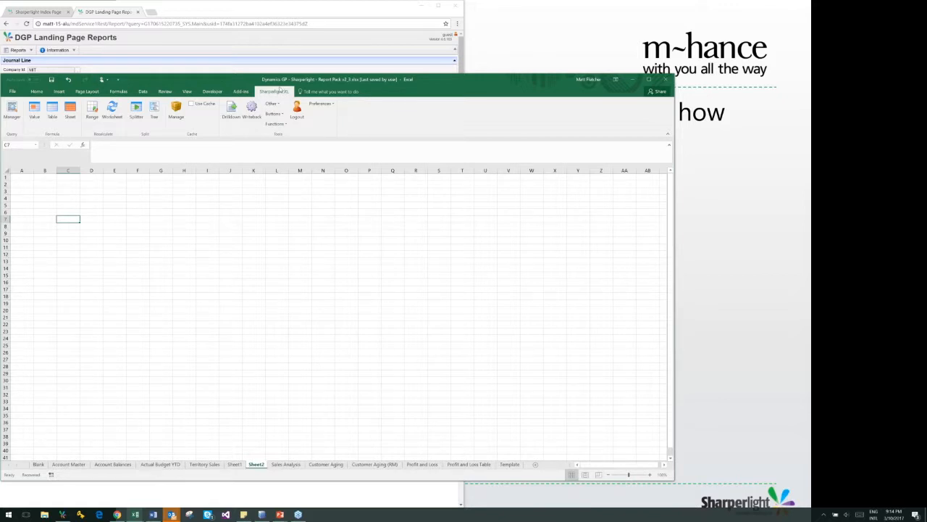
{"action": "left_click_drag", "start_coordinate": [250, 79], "coordinate": [285, 69]}
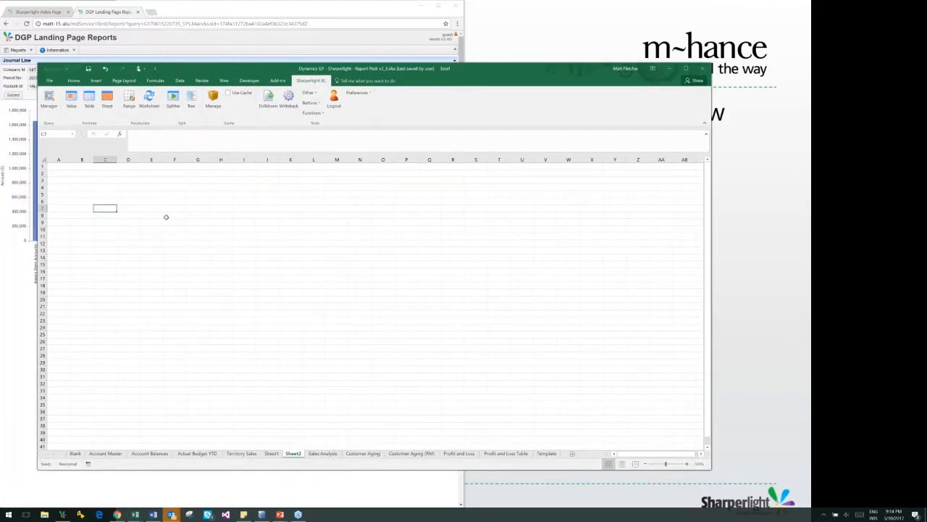
{"action": "left_click", "coordinate": [129, 209]}
{"action": "left_click", "coordinate": [103, 207]}
{"action": "left_click", "coordinate": [88, 101]}
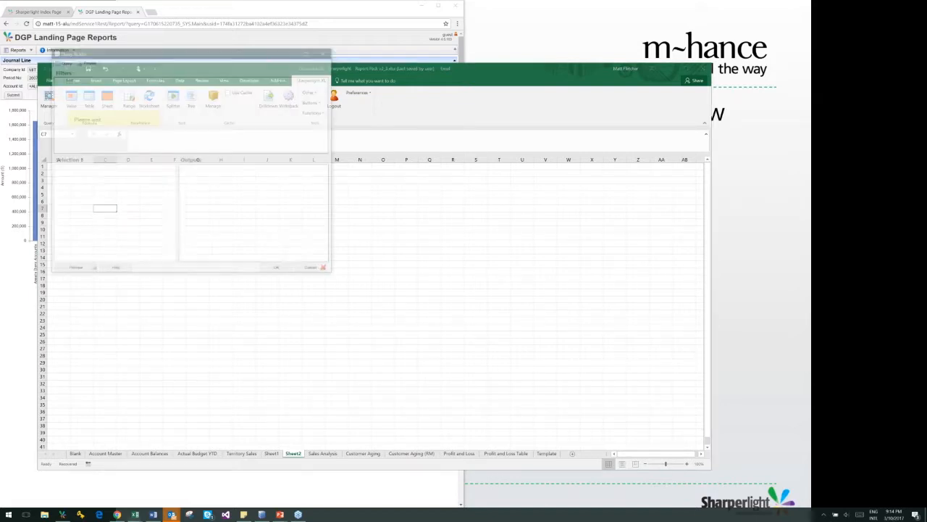
{"action": "left_click_drag", "start_coordinate": [181, 54], "coordinate": [303, 117]}
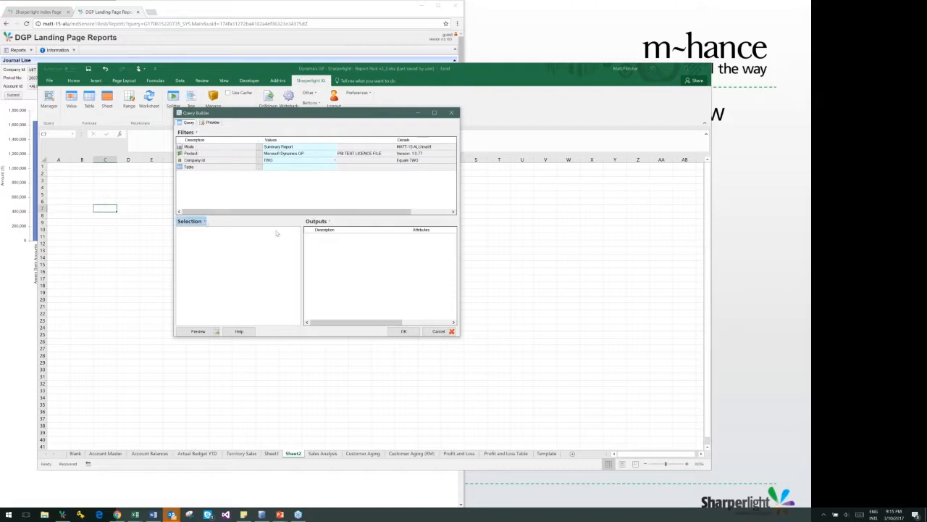
{"action": "left_click", "coordinate": [328, 221]}
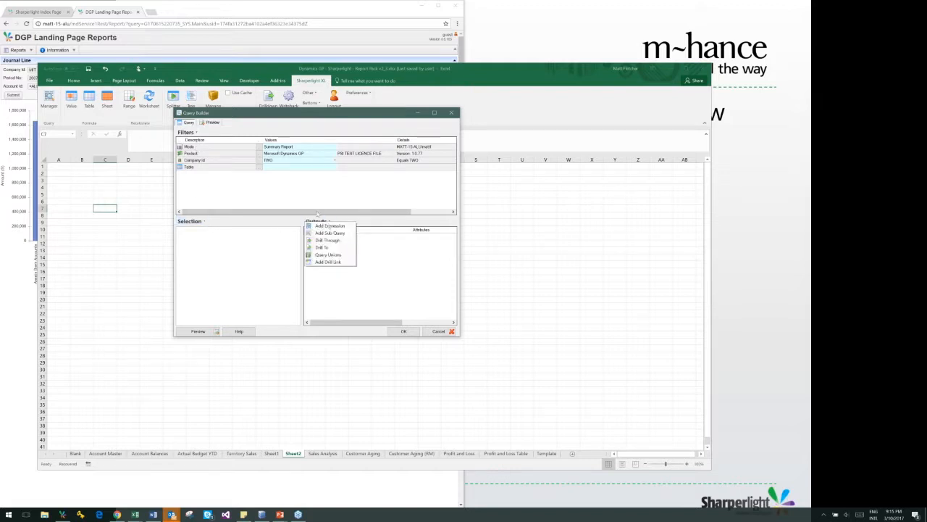
{"action": "left_click", "coordinate": [308, 201]}
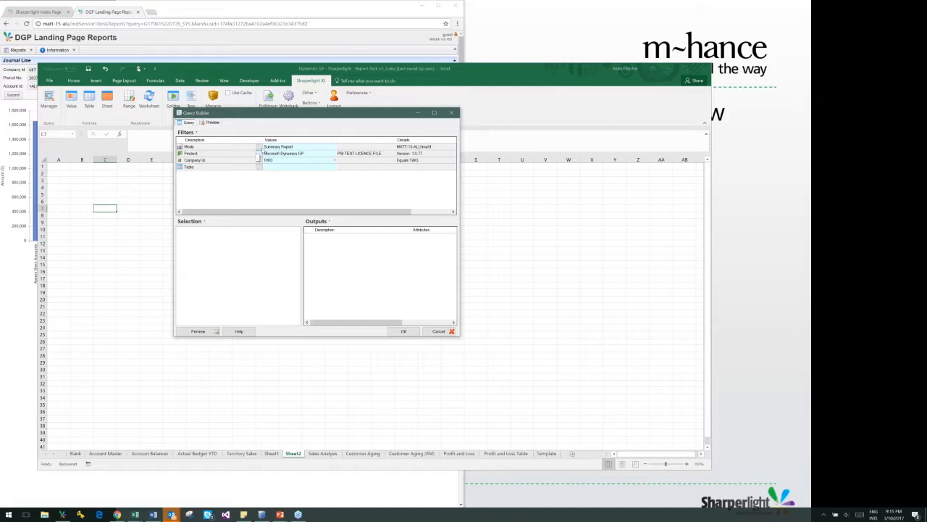
Set the query's product to Microsoft Dynamics GP and its company to TWO (Fabrikam, Ltd.)
{"action": "left_click", "coordinate": [258, 153]}
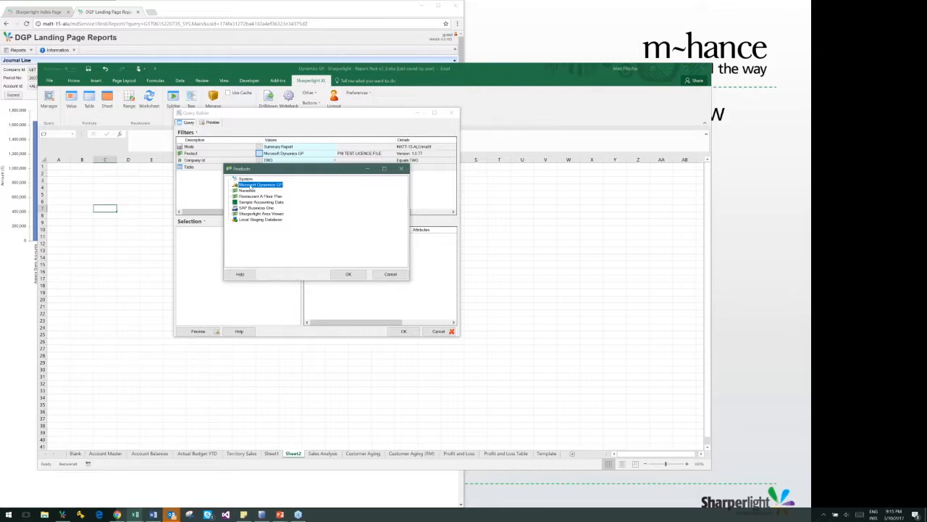
{"action": "double_click", "coordinate": [264, 186]}
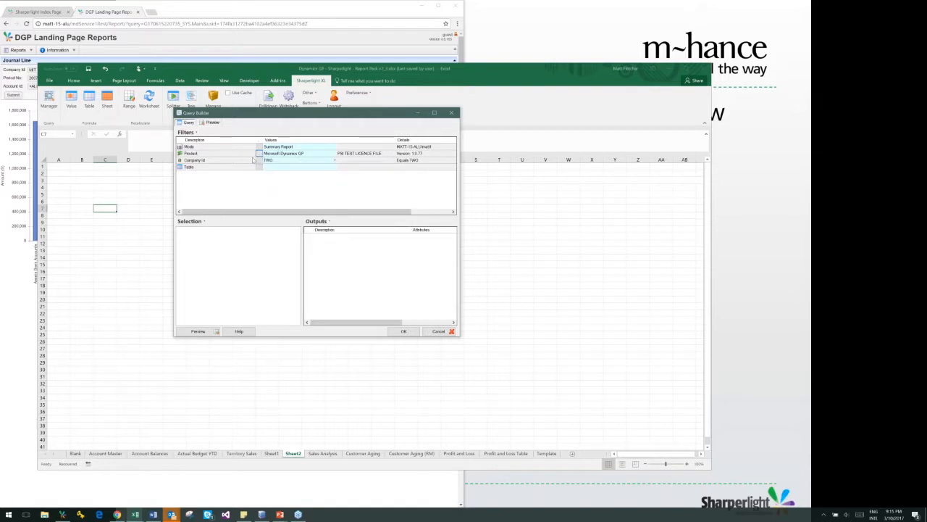
{"action": "double_click", "coordinate": [264, 159]}
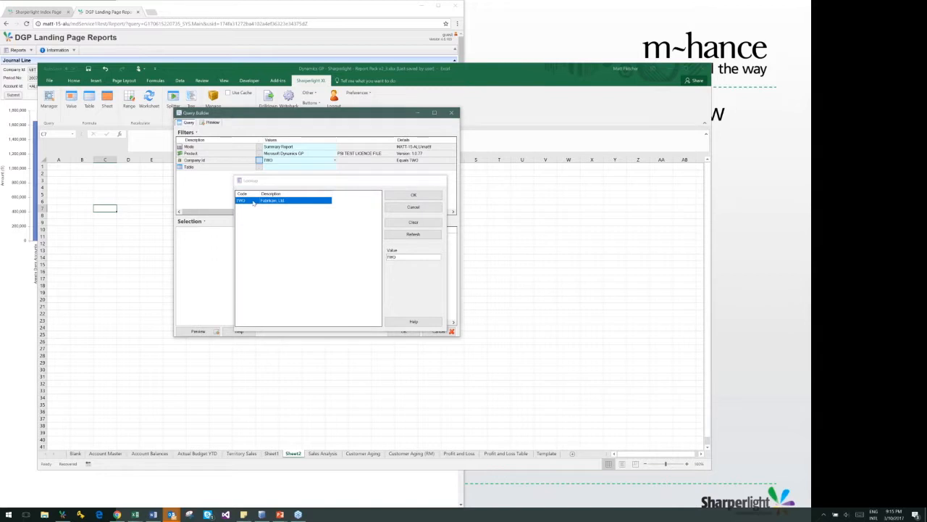
{"action": "double_click", "coordinate": [250, 201]}
{"action": "left_click", "coordinate": [259, 160]}
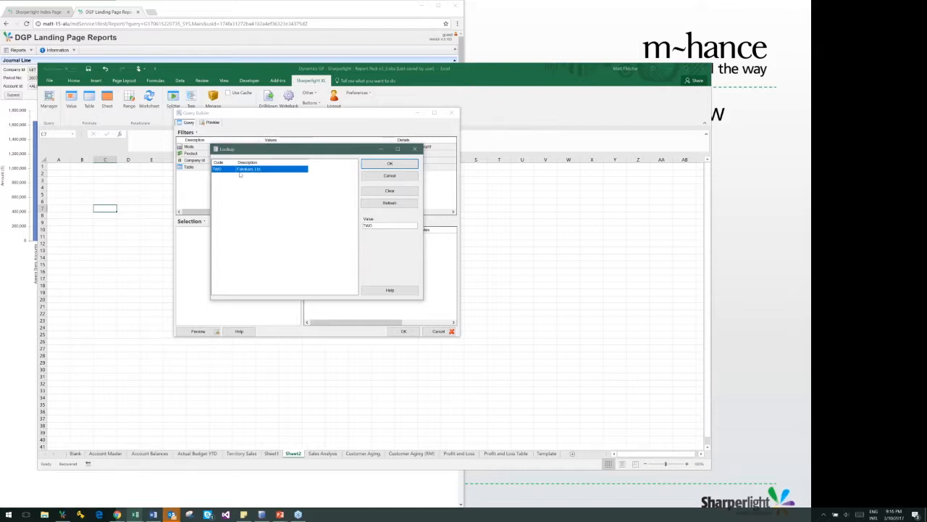
{"action": "left_click", "coordinate": [371, 165]}
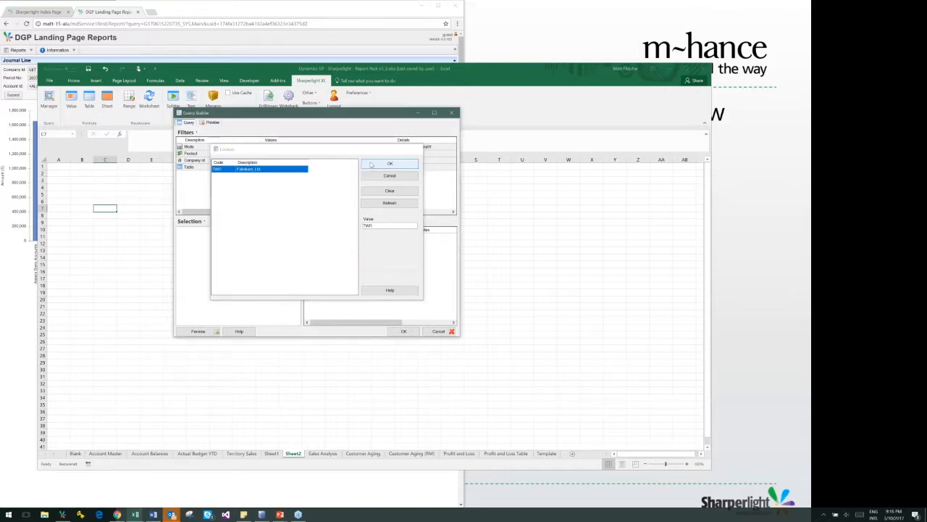
Open the query's table list and collapse the Sales folder to show only the module folders
{"action": "left_click", "coordinate": [259, 168]}
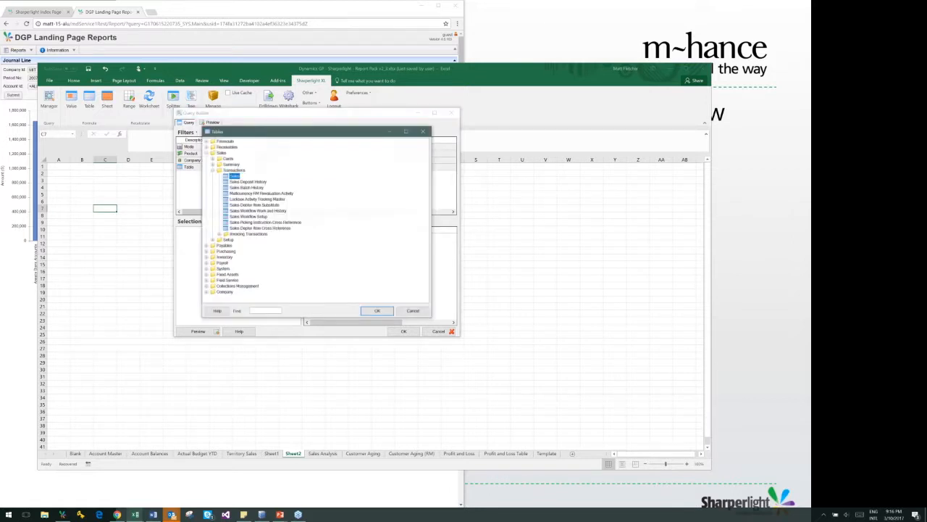
{"action": "left_click_drag", "start_coordinate": [260, 133], "coordinate": [343, 186]}
{"action": "left_click", "coordinate": [297, 223]}
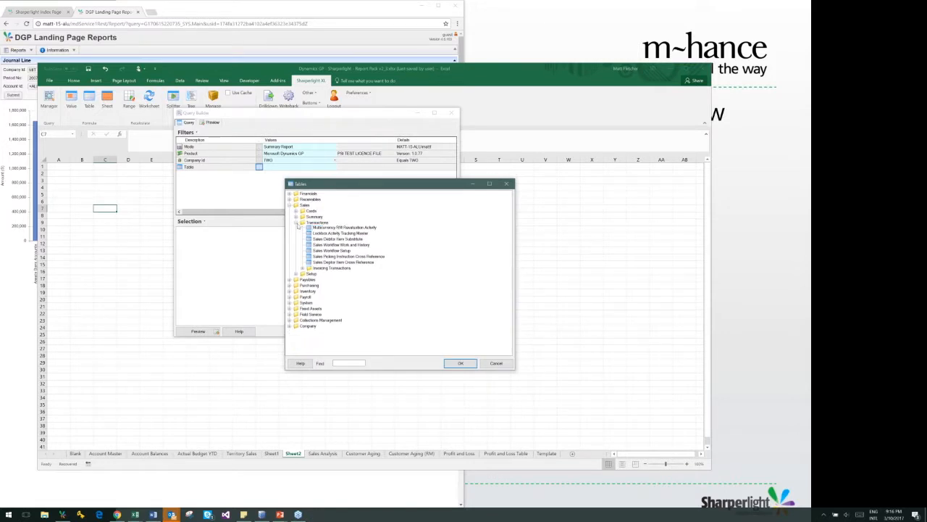
{"action": "left_click", "coordinate": [290, 206]}
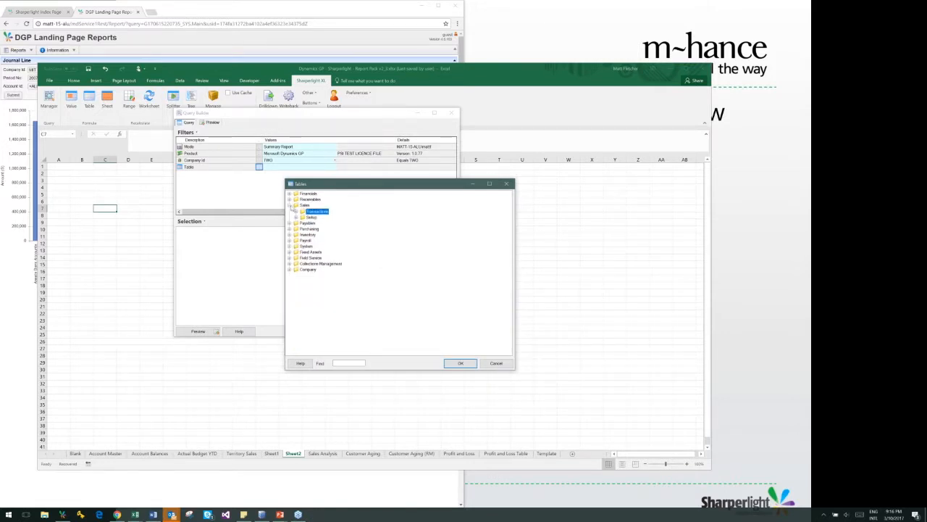
{"action": "left_click", "coordinate": [352, 362]}
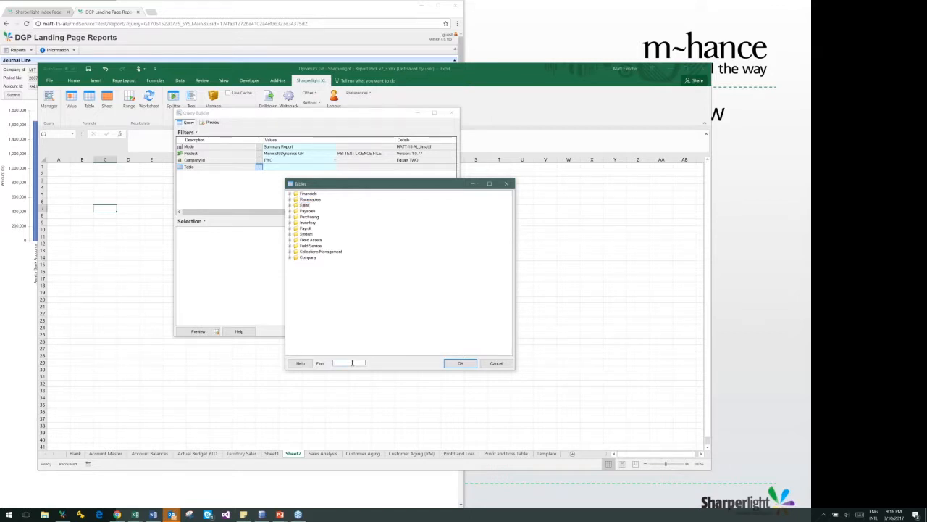
{"action": "type", "text": "trans"}
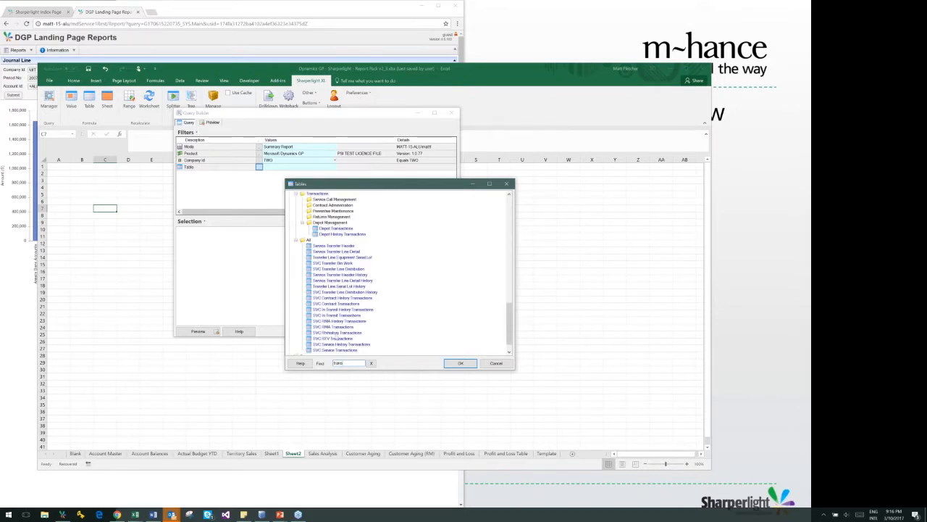
{"action": "key", "text": "BackSpace"}
{"action": "key", "text": "BackSpace"}
{"action": "key", "text": "BackSpace"}
{"action": "key", "text": "BackSpace"}
{"action": "key", "text": "BackSpace"}
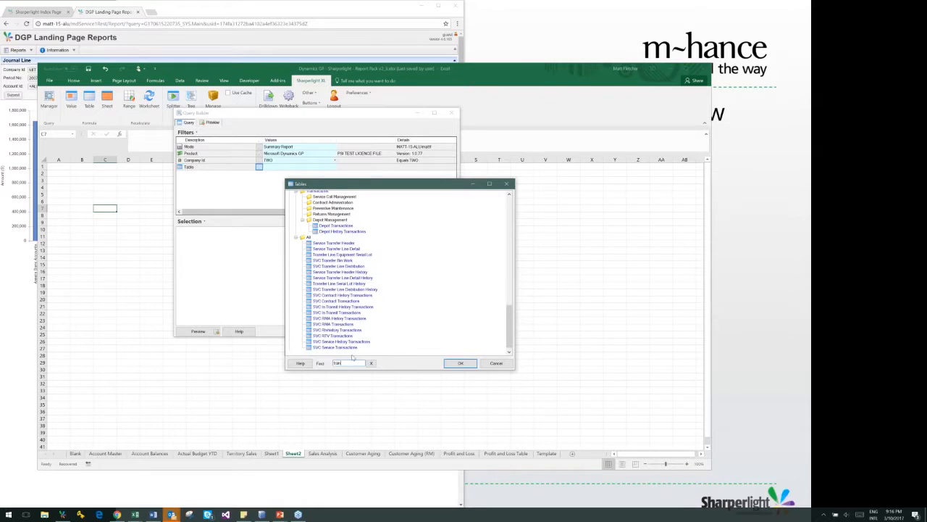
Search the table list for "sales" and choose the Sales table in the Sales Transactions folder
{"action": "type", "text": "sales"}
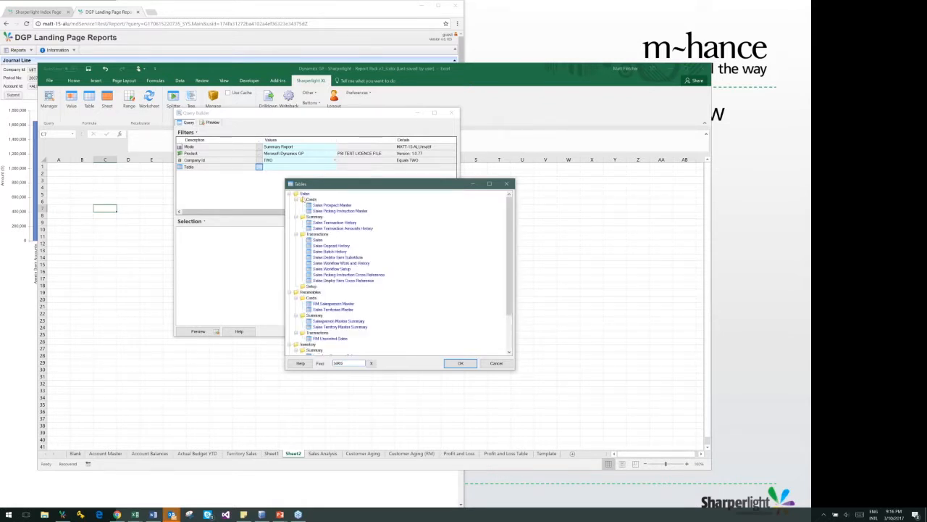
{"action": "left_click", "coordinate": [317, 239]}
{"action": "double_click", "coordinate": [317, 240]}
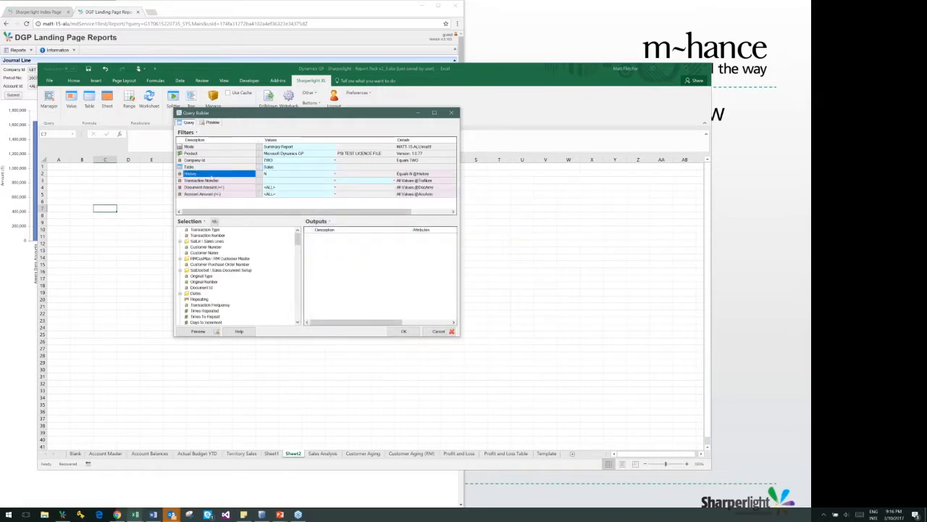
Review the Sales table's default filters and the lookup choices for the History filter without changing it
{"action": "left_click", "coordinate": [210, 179]}
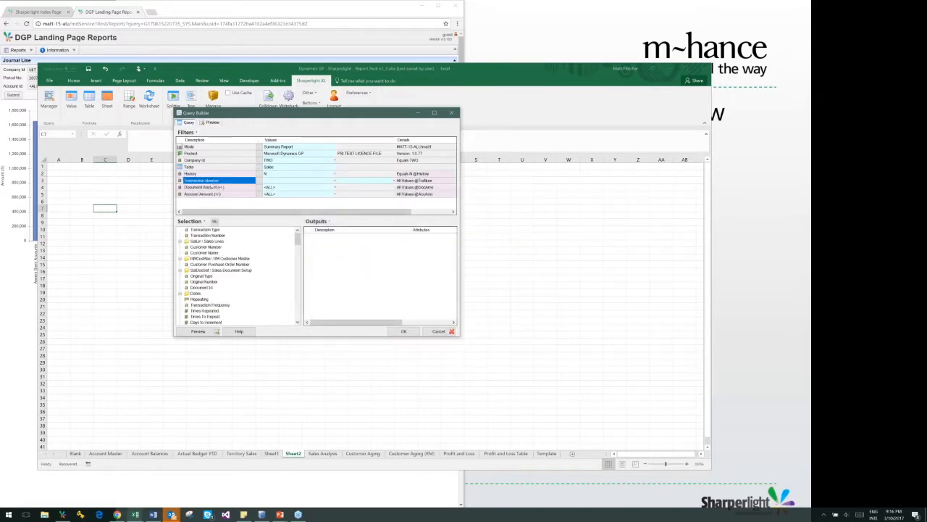
{"action": "left_click", "coordinate": [215, 175]}
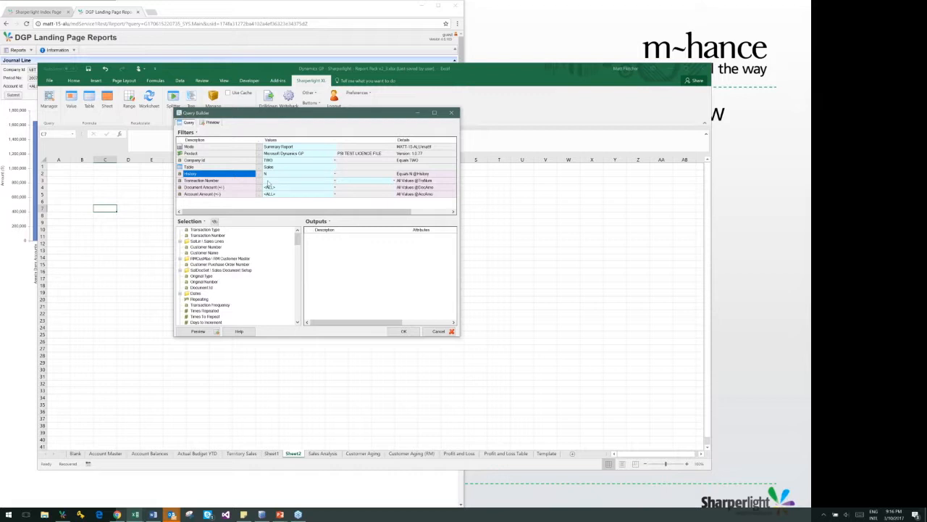
{"action": "left_click", "coordinate": [266, 180]}
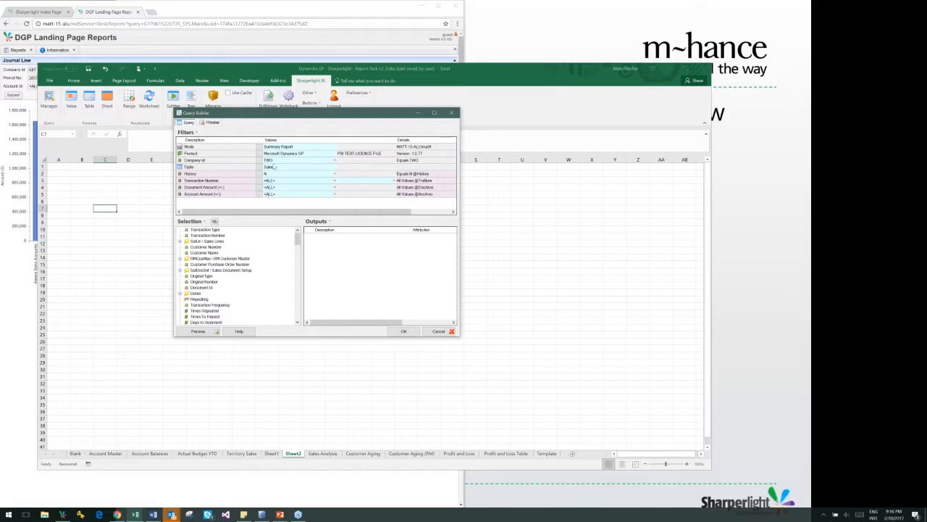
{"action": "left_click", "coordinate": [274, 167]}
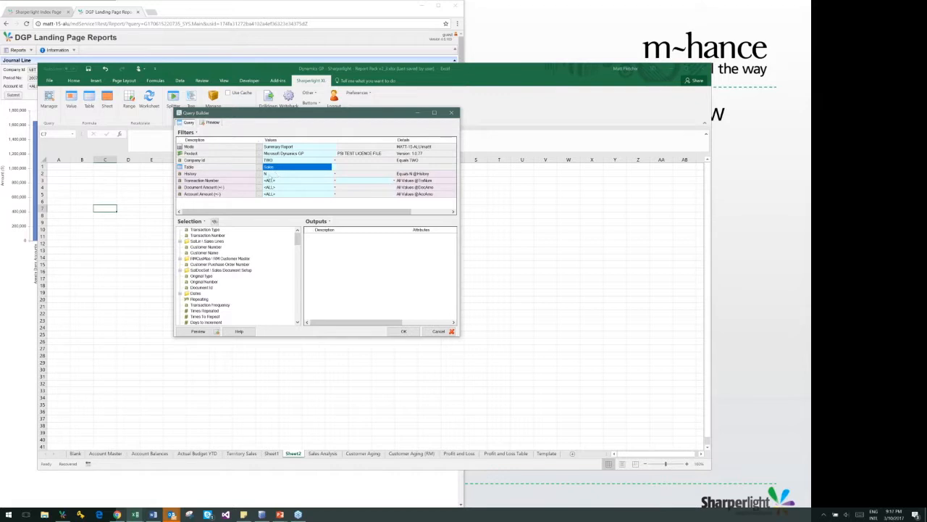
{"action": "left_click", "coordinate": [260, 174]}
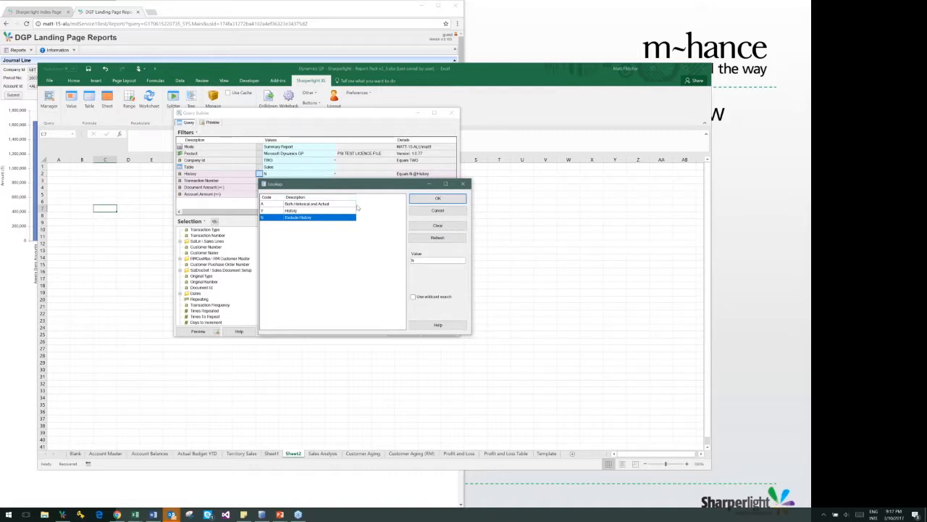
{"action": "left_click", "coordinate": [418, 213]}
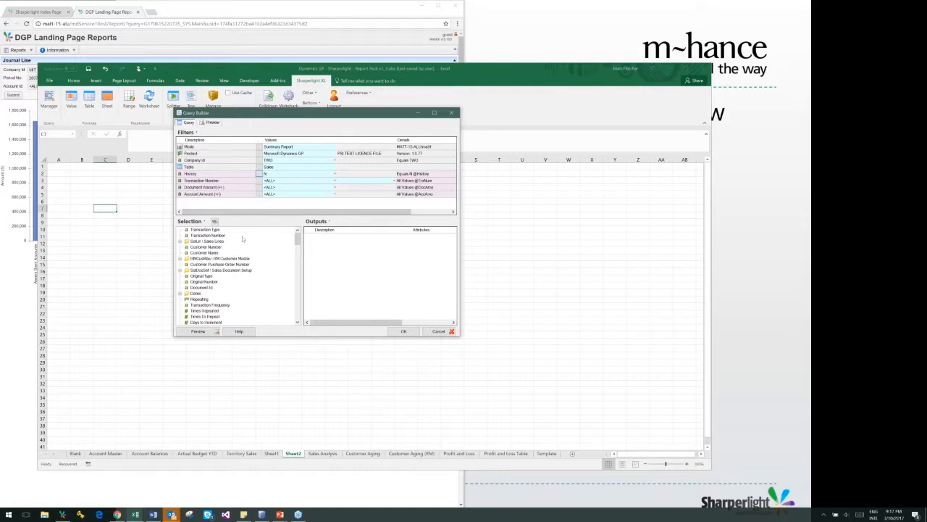
Search the available fields for "document date" and add Document Date from the Dates folder as a query filter
{"action": "left_click", "coordinate": [215, 221]}
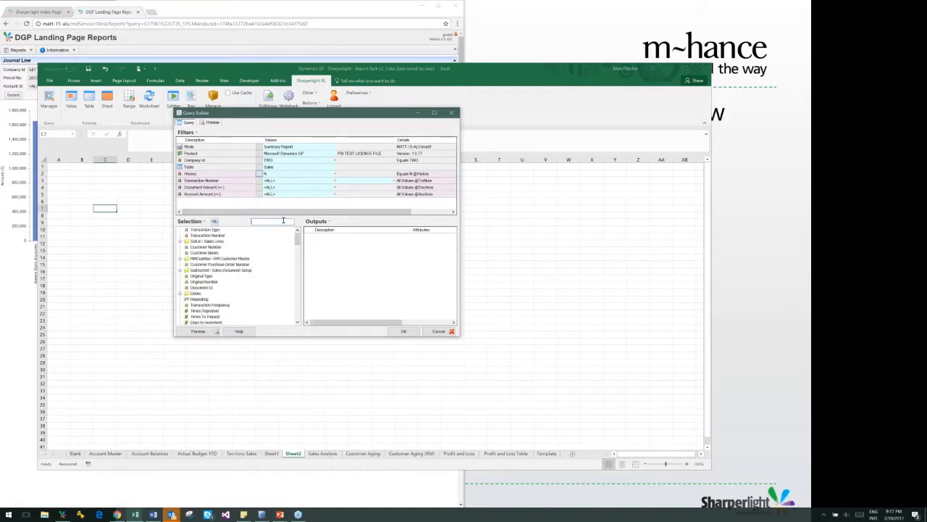
{"action": "type", "text": "docu"}
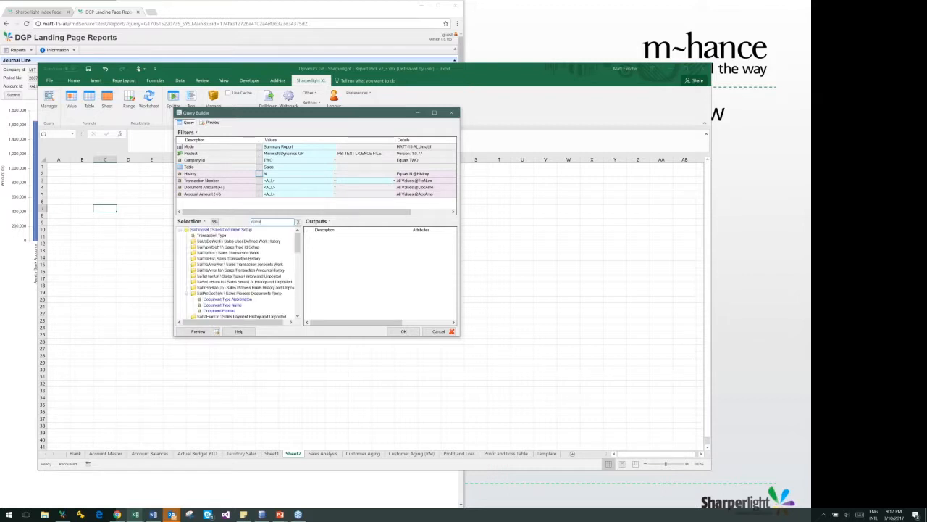
{"action": "type", "text": "ment date"}
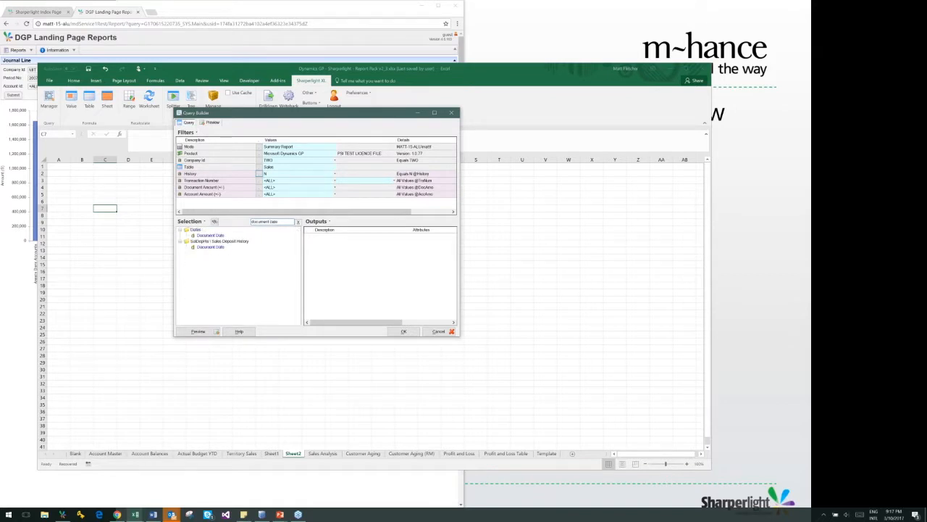
{"action": "left_click", "coordinate": [211, 236]}
{"action": "left_click", "coordinate": [214, 221]}
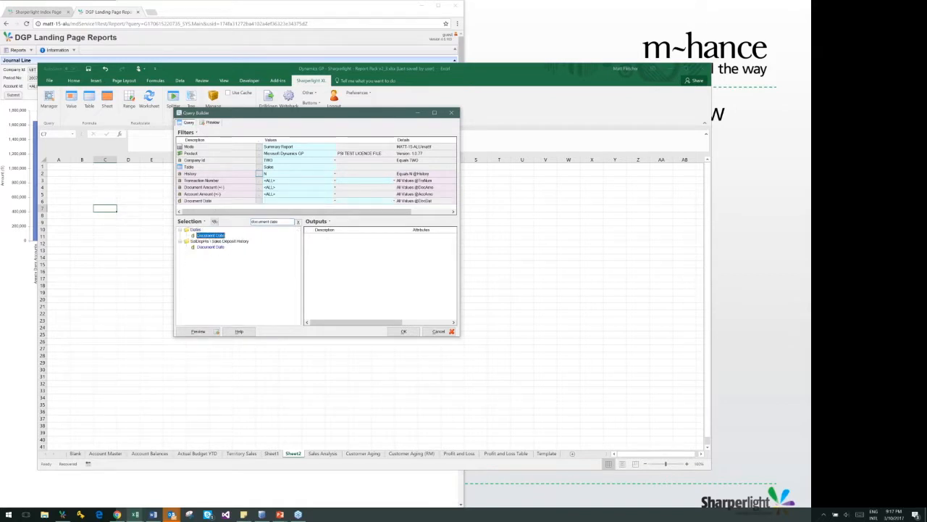
Set the Document Date filter range from 01/01/2018 to 31/12/2018
{"action": "left_click", "coordinate": [279, 201]}
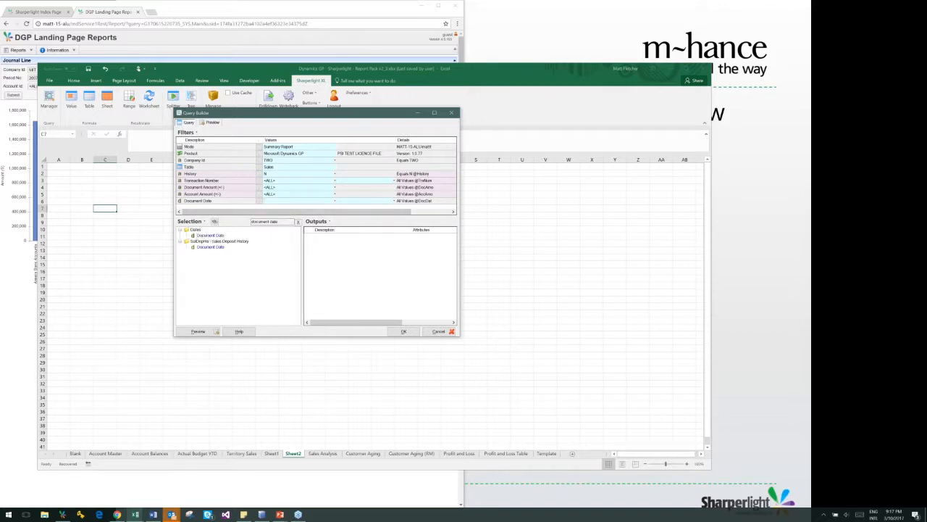
{"action": "type", "text": "01/01/2018"}
{"action": "left_click", "coordinate": [348, 203]}
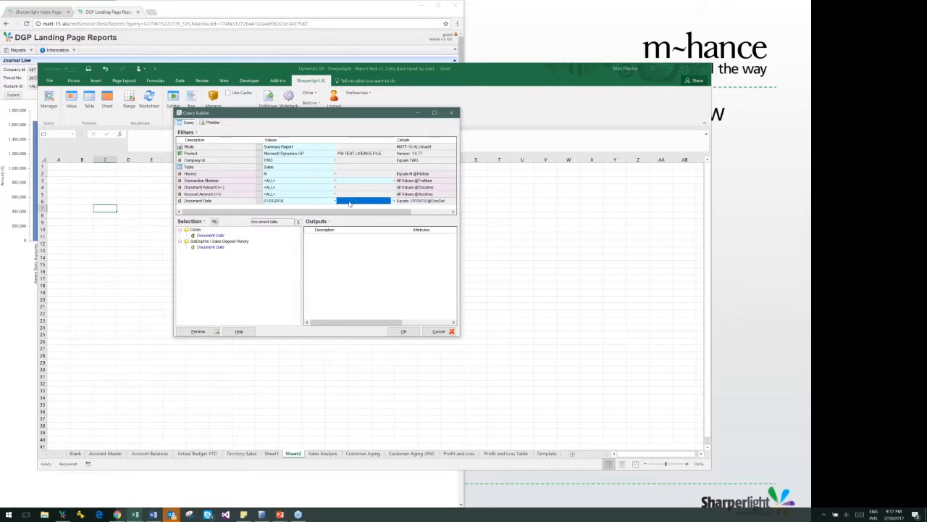
{"action": "left_click", "coordinate": [349, 203]}
{"action": "left_click", "coordinate": [348, 201]}
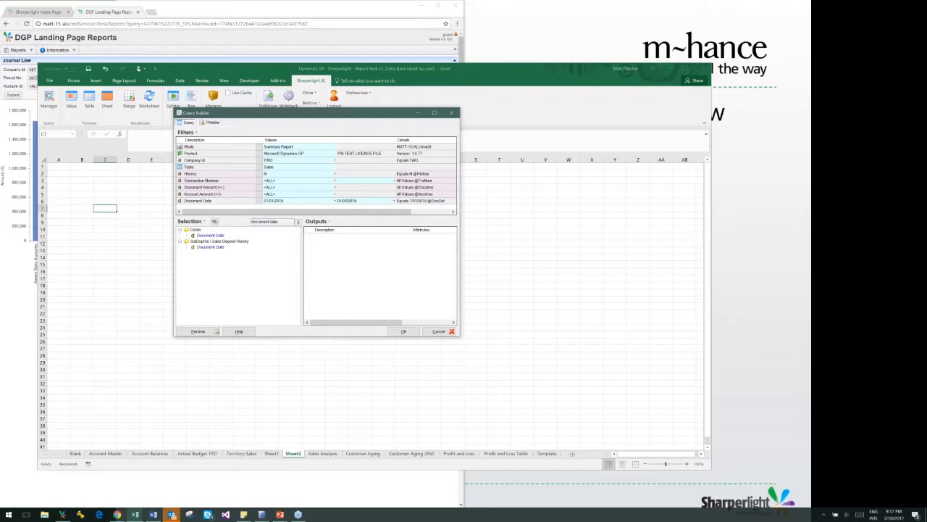
{"action": "key", "text": "BackSpace"}
{"action": "key", "text": "BackSpace"}
{"action": "key", "text": "BackSpace"}
{"action": "key", "text": "BackSpace"}
{"action": "key", "text": "BackSpace"}
{"action": "key", "text": "BackSpace"}
{"action": "type", "text": "3/1"}
{"action": "type", "text": "12/"}
Clear the field search, collapse the Dates folder, then find the Sales table's own Sales Territory field and add it to the outputs
{"action": "left_click_drag", "start_coordinate": [290, 222], "coordinate": [253, 221]}
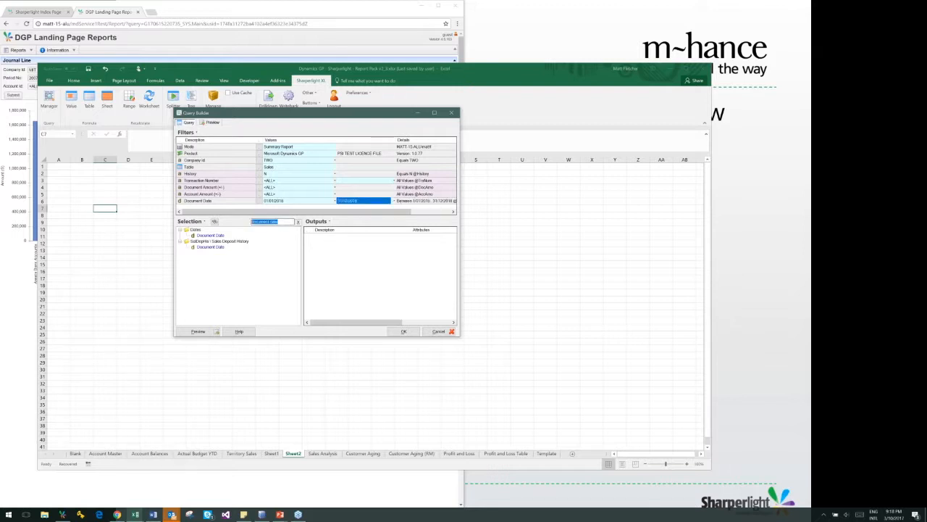
{"action": "key", "text": "BackSpace"}
{"action": "left_click_drag", "start_coordinate": [298, 248], "coordinate": [298, 237]}
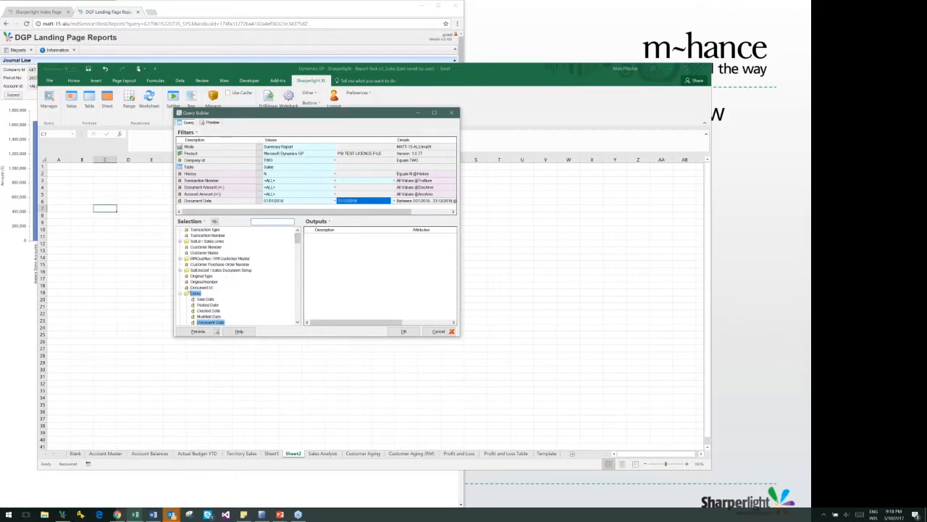
{"action": "left_click", "coordinate": [181, 293]}
{"action": "left_click", "coordinate": [253, 223]}
{"action": "type", "text": "sal"}
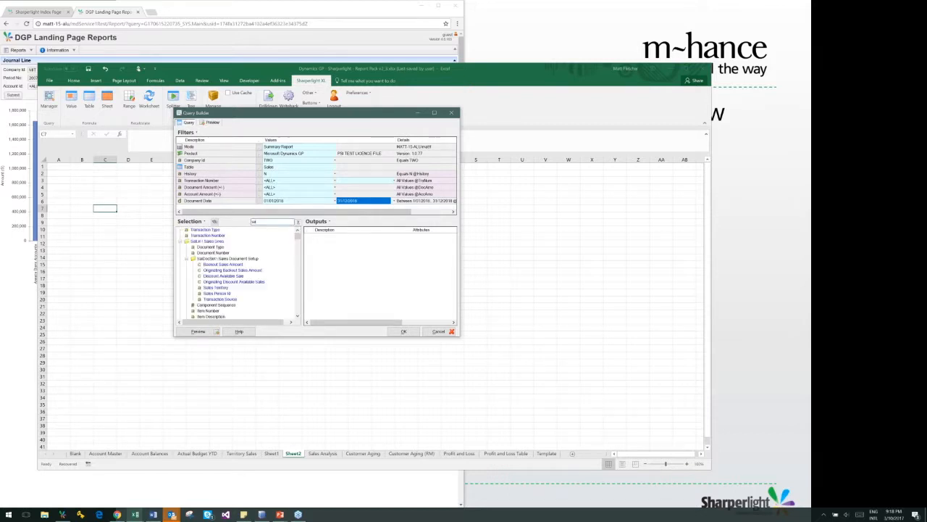
{"action": "type", "text": "es terr"}
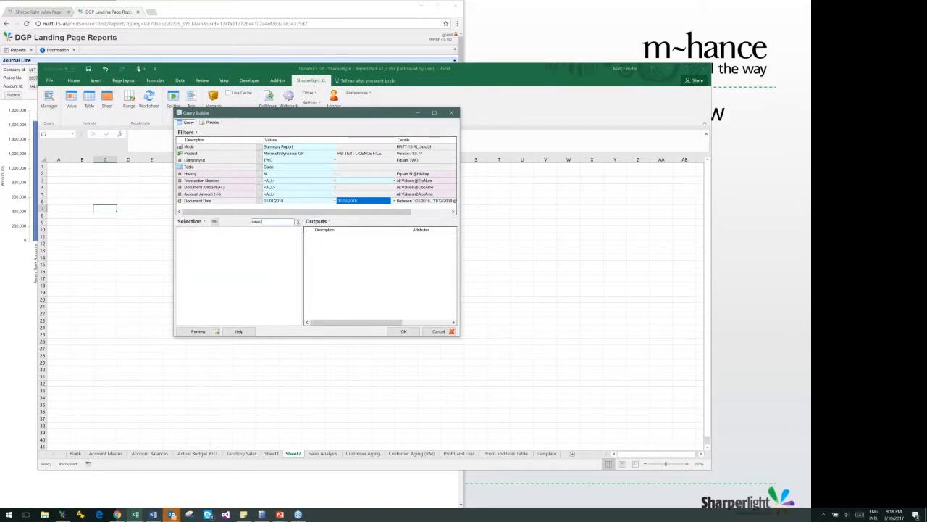
{"action": "type", "text": "i"}
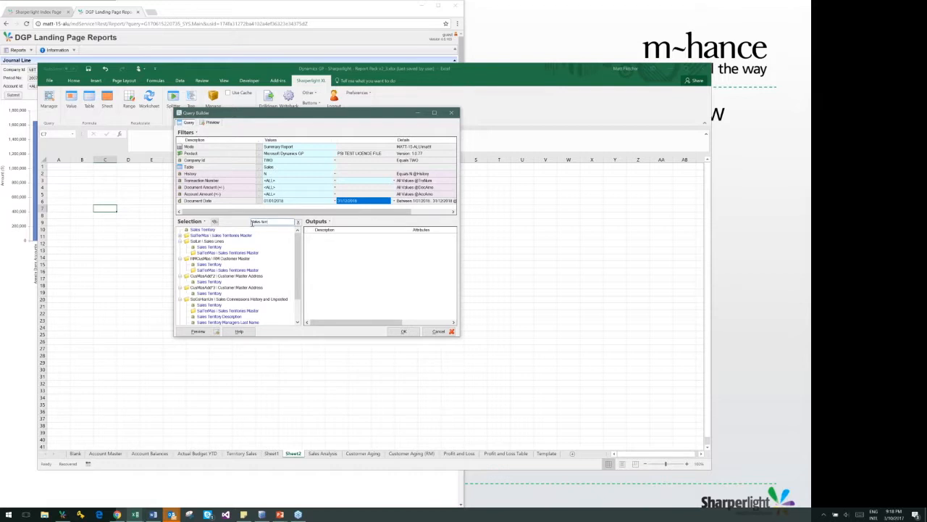
{"action": "left_click_drag", "start_coordinate": [212, 231], "coordinate": [325, 241]}
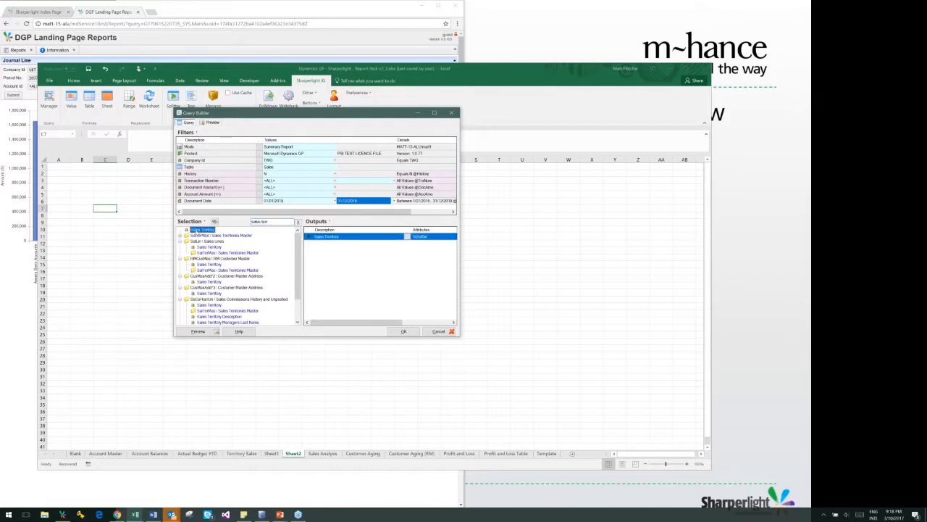
Clear the field search and add Sales Territory Description from the Sales Territories Master folder to the outputs
{"action": "left_click", "coordinate": [297, 222]}
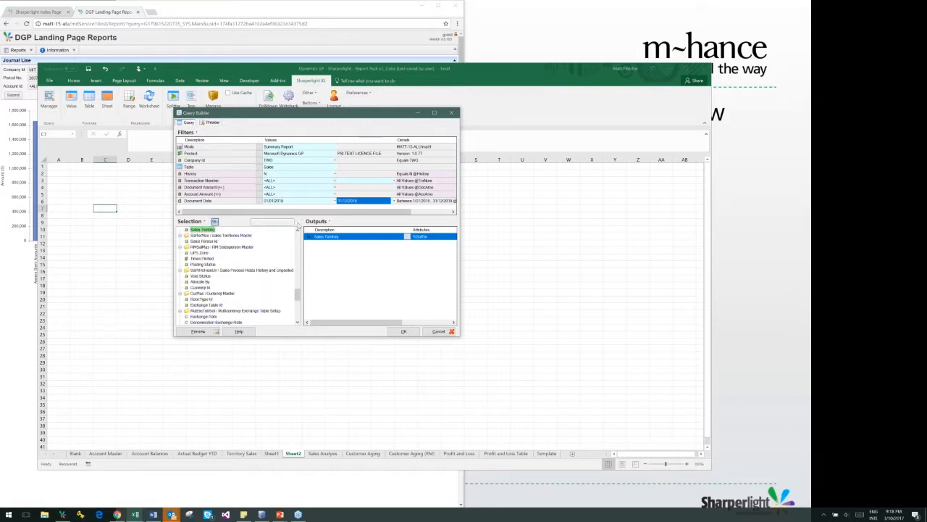
{"action": "left_click", "coordinate": [179, 235]}
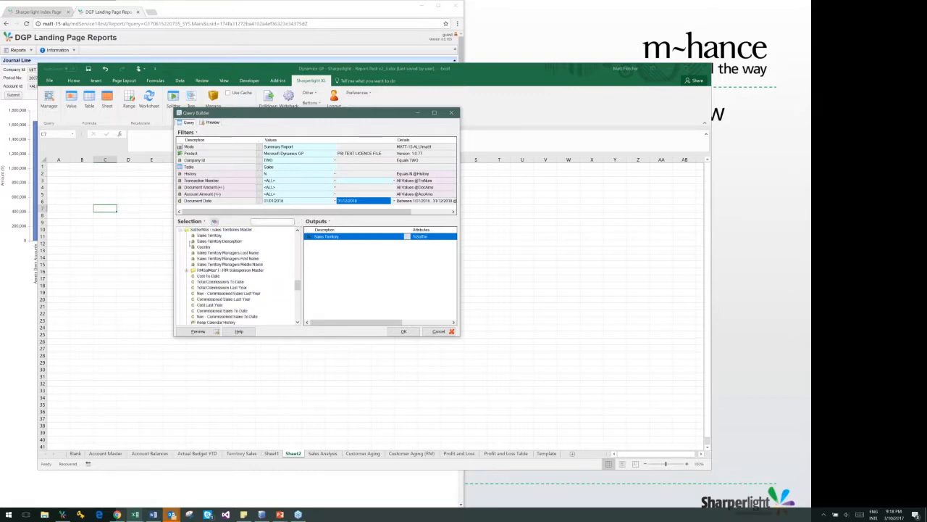
{"action": "left_click", "coordinate": [218, 241]}
{"action": "left_click_drag", "start_coordinate": [219, 242], "coordinate": [336, 250]}
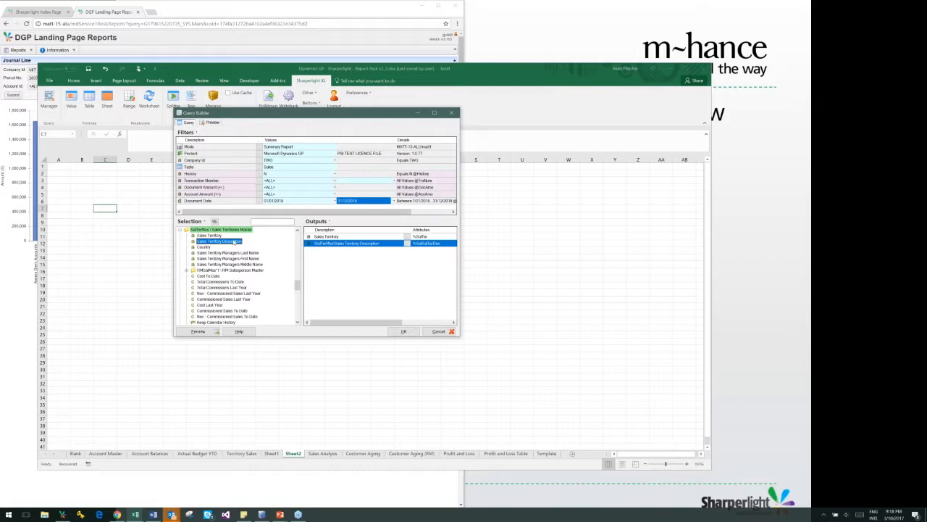
Search the fields for "subtotal" and add Subtotal from the Sales Amounts folder to the outputs
{"action": "left_click", "coordinate": [255, 221]}
{"action": "type", "text": "subtotal"}
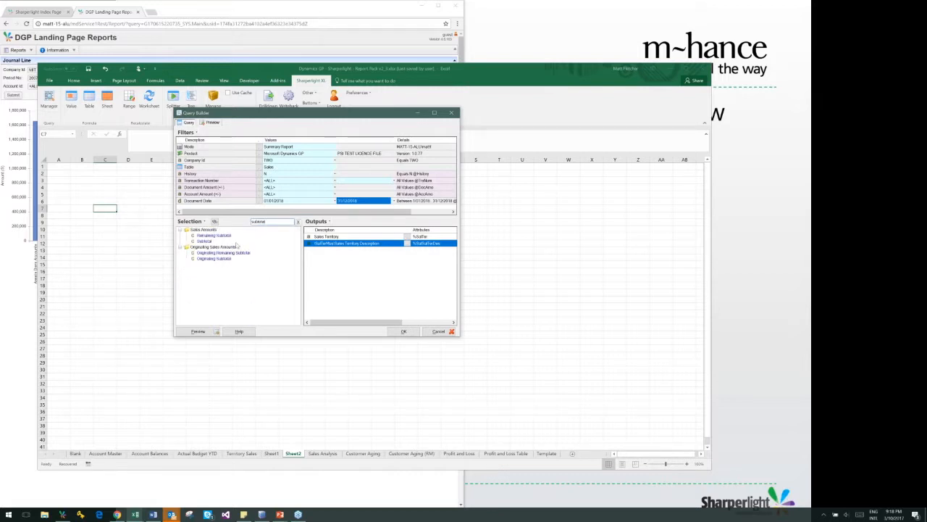
{"action": "left_click", "coordinate": [206, 241]}
{"action": "left_click_drag", "start_coordinate": [206, 242], "coordinate": [323, 254]}
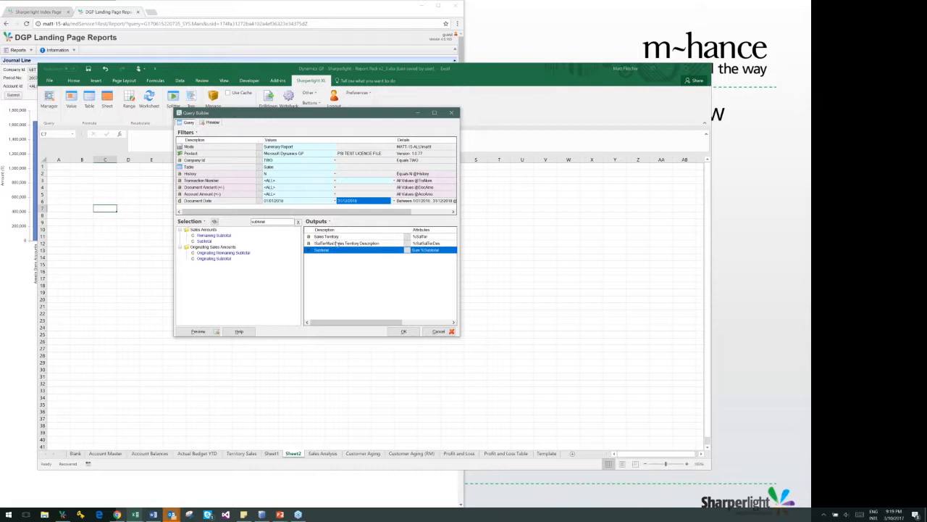
Preview the query results, then place the table on the worksheet, keeping the suggested query name Sales 1
{"action": "left_click", "coordinate": [208, 331]}
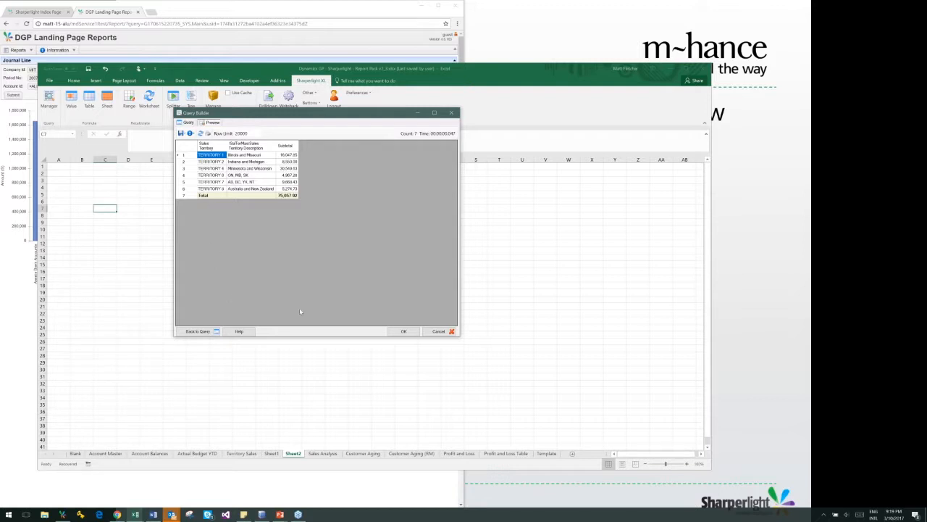
{"action": "left_click", "coordinate": [404, 331]}
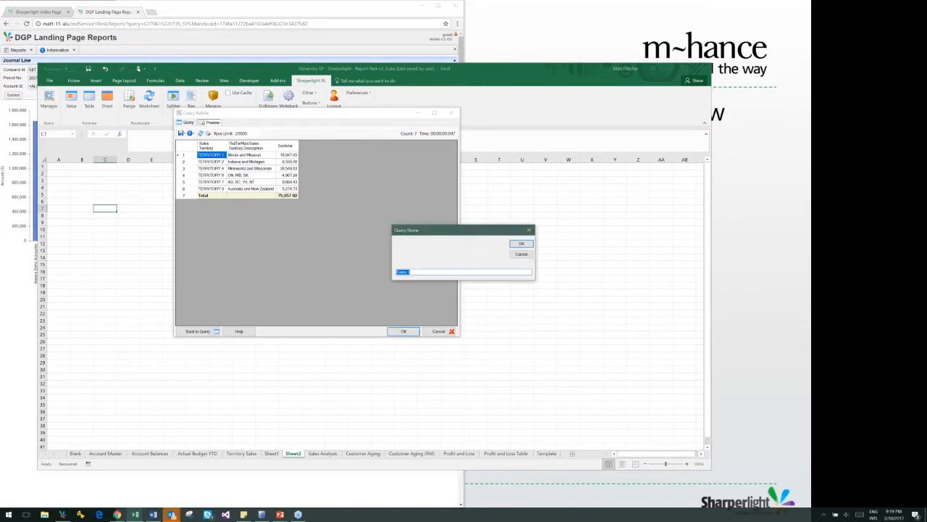
{"action": "left_click", "coordinate": [520, 244]}
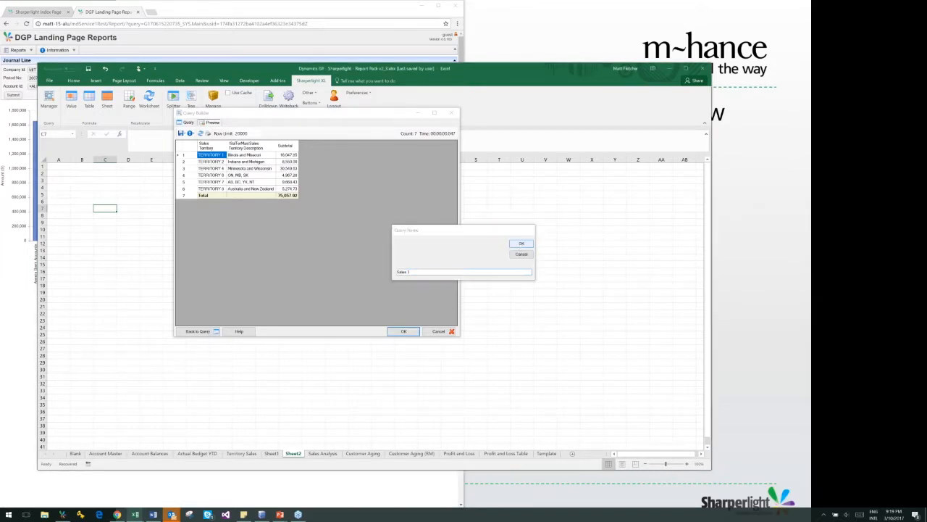
Autofit the widths of columns C to E to the table's contents
{"action": "left_click", "coordinate": [107, 160]}
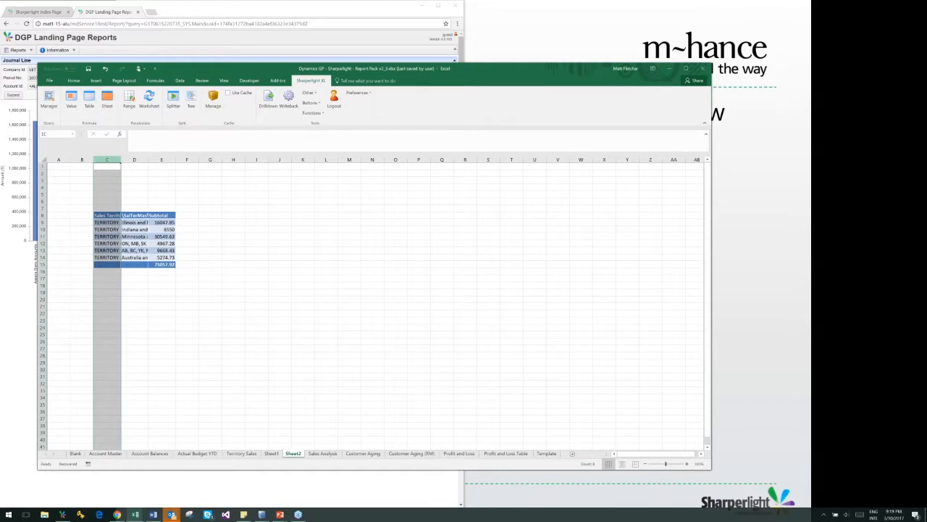
{"action": "left_click_drag", "start_coordinate": [107, 160], "coordinate": [162, 159]}
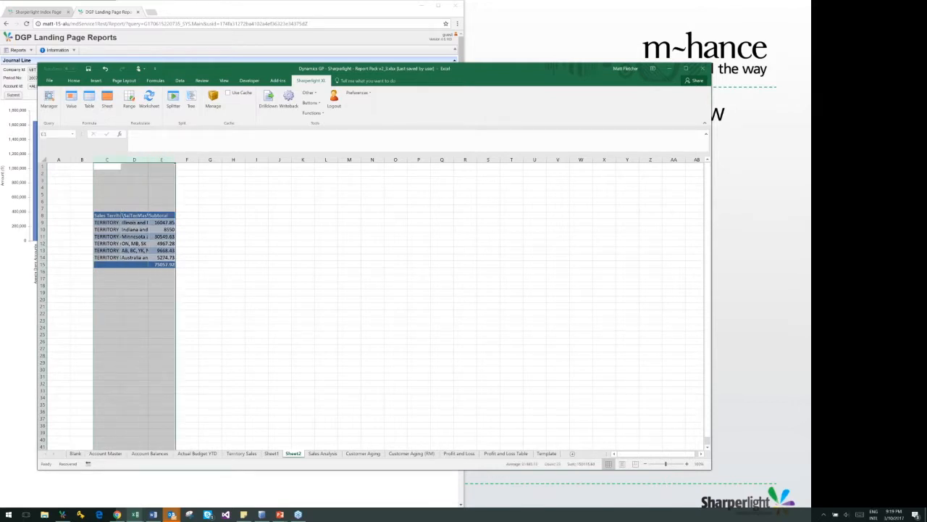
{"action": "double_click", "coordinate": [147, 159]}
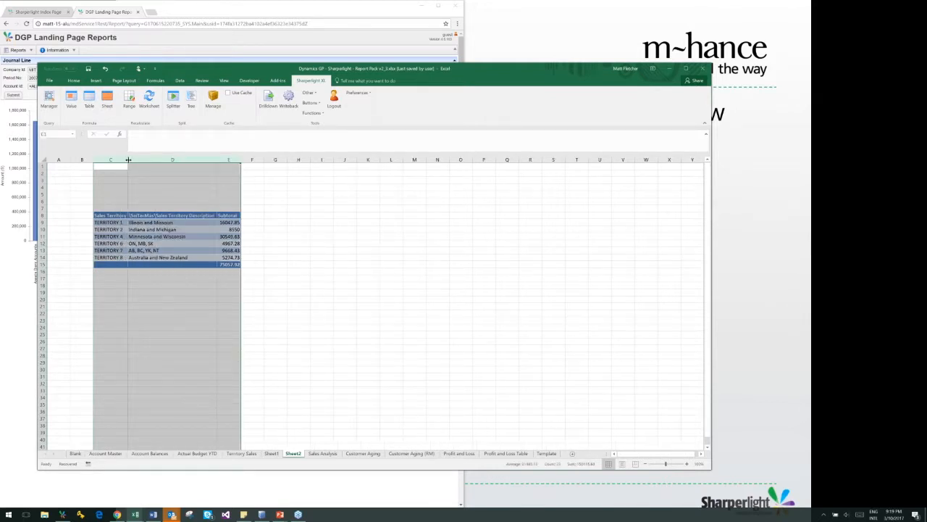
{"action": "left_click", "coordinate": [328, 215]}
Reopen the table query in cell C7, rename the Sales Territory Description output to Description, and update the table
{"action": "left_click", "coordinate": [116, 208]}
{"action": "double_click", "coordinate": [115, 208]}
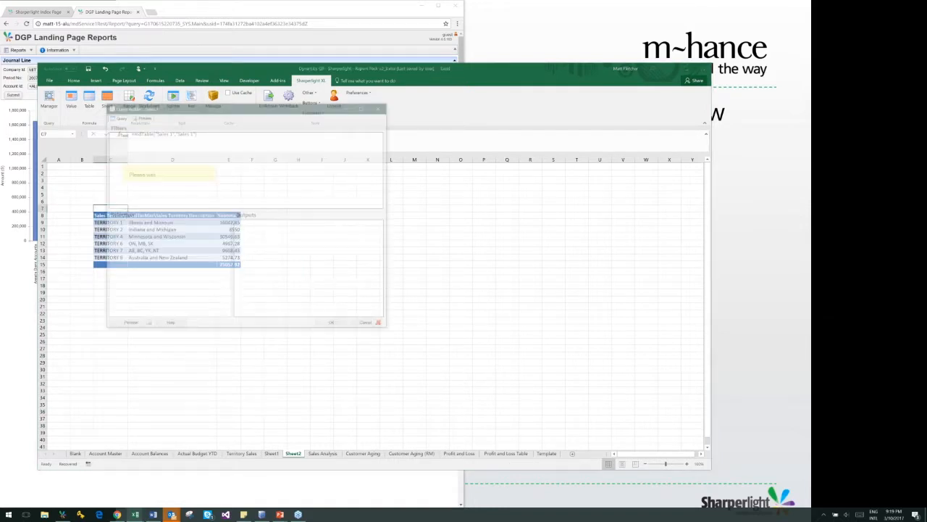
{"action": "left_click", "coordinate": [250, 237]}
{"action": "right_click", "coordinate": [250, 237]}
{"action": "left_click", "coordinate": [265, 248]}
{"action": "key", "text": "ctrl+shift+Left"}
{"action": "key", "text": "Delete"}
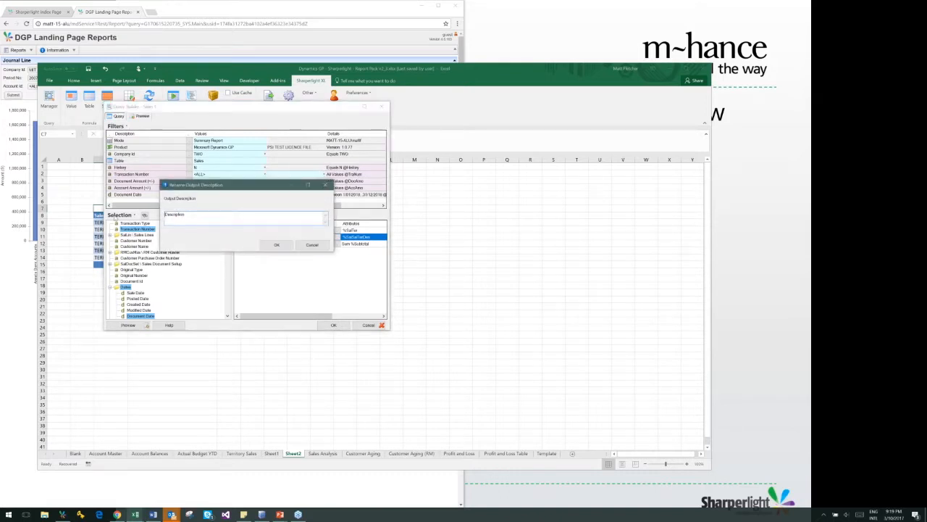
{"action": "left_click", "coordinate": [289, 244]}
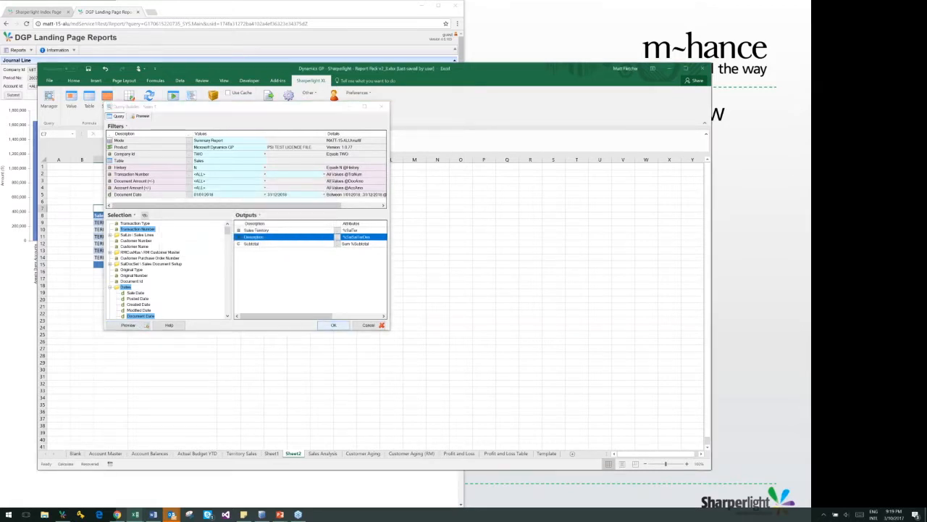
{"action": "left_click", "coordinate": [333, 325]}
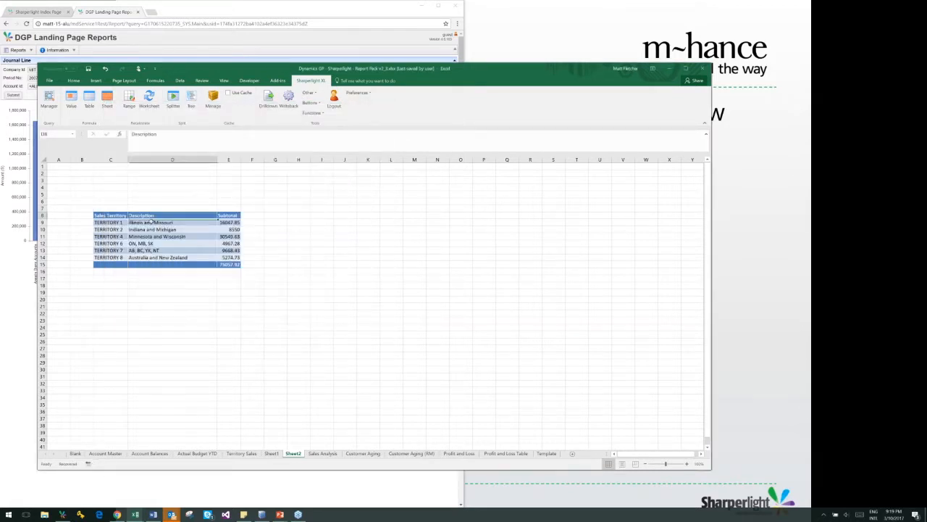
{"action": "left_click", "coordinate": [258, 269]}
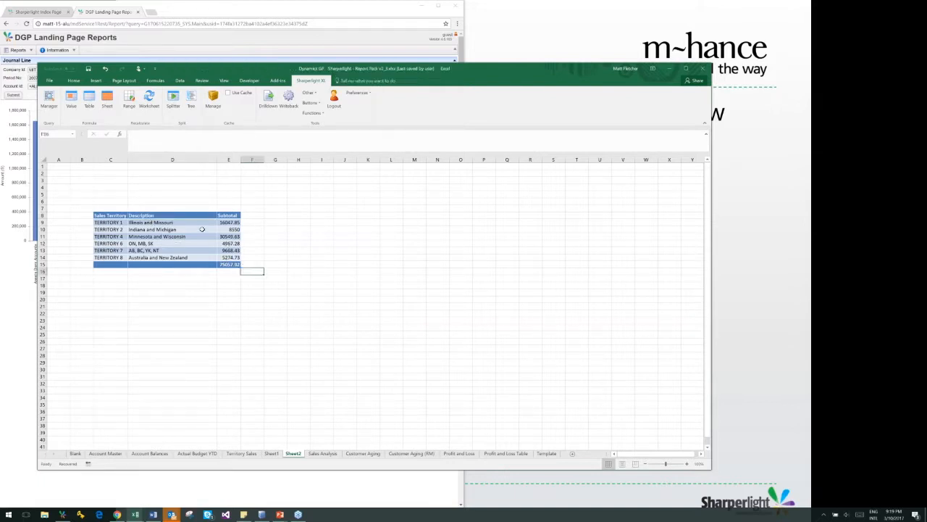
Enter the company code TWO in cell B3 and the labels From in A4 and To in A5
{"action": "left_click", "coordinate": [86, 179]}
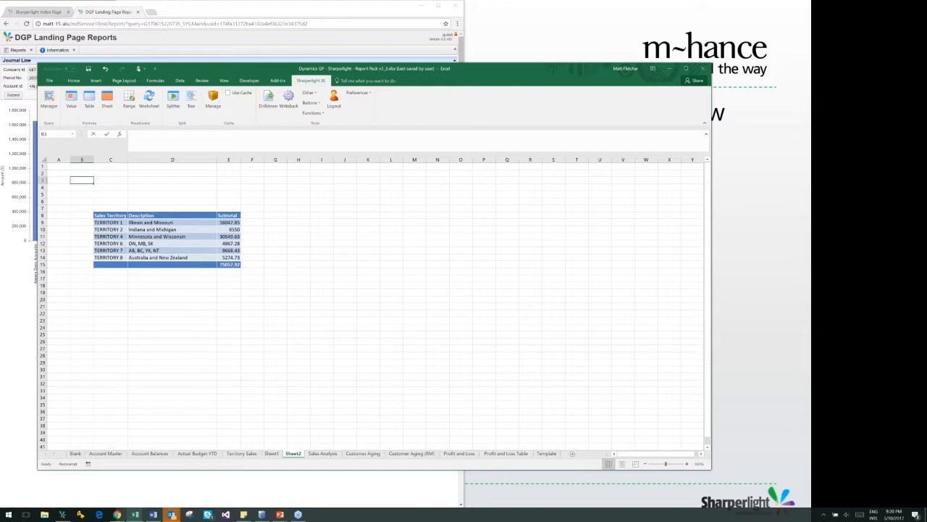
{"action": "type", "text": "TWO"}
{"action": "key", "text": "Return"}
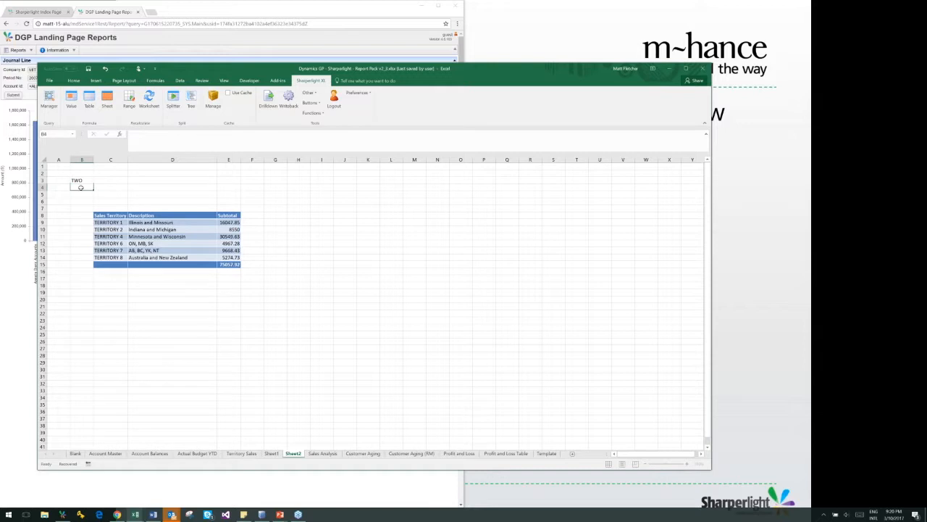
{"action": "key", "text": "Left"}
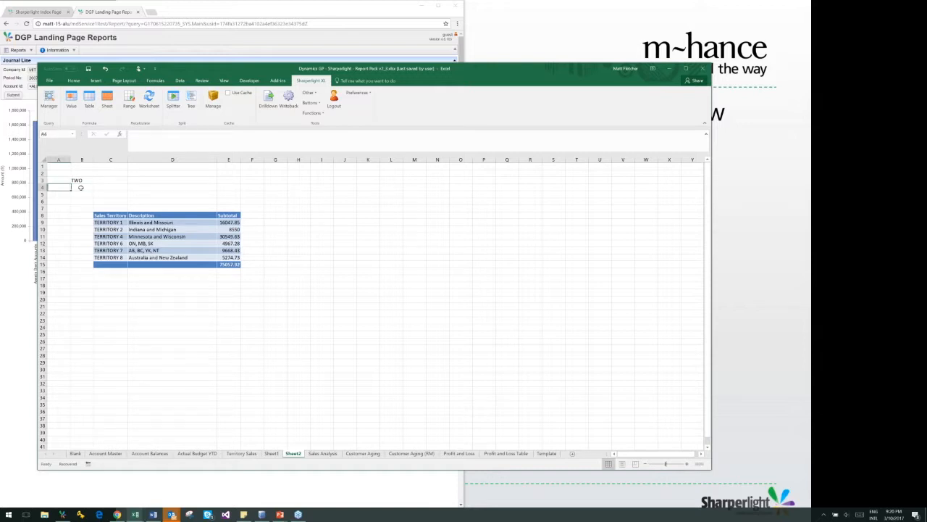
{"action": "type", "text": "From"}
{"action": "key", "text": "Return"}
{"action": "type", "text": "To"}
Enter the dates 1/01/2018 in cell B4 and 31/12/2018 in B5 for the From and To labels
{"action": "left_click", "coordinate": [81, 188]}
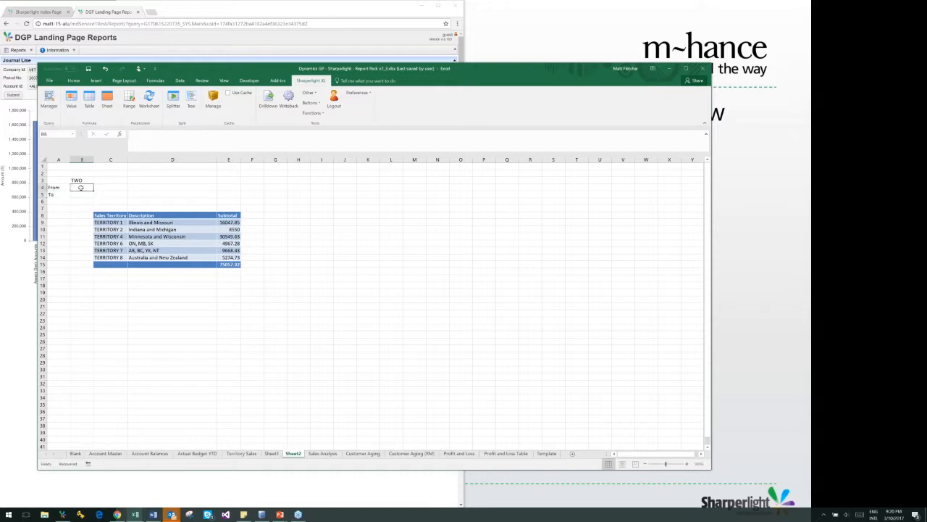
{"action": "double_click", "coordinate": [81, 188]}
{"action": "type", "text": "01/01/2018"}
{"action": "key", "text": "Return"}
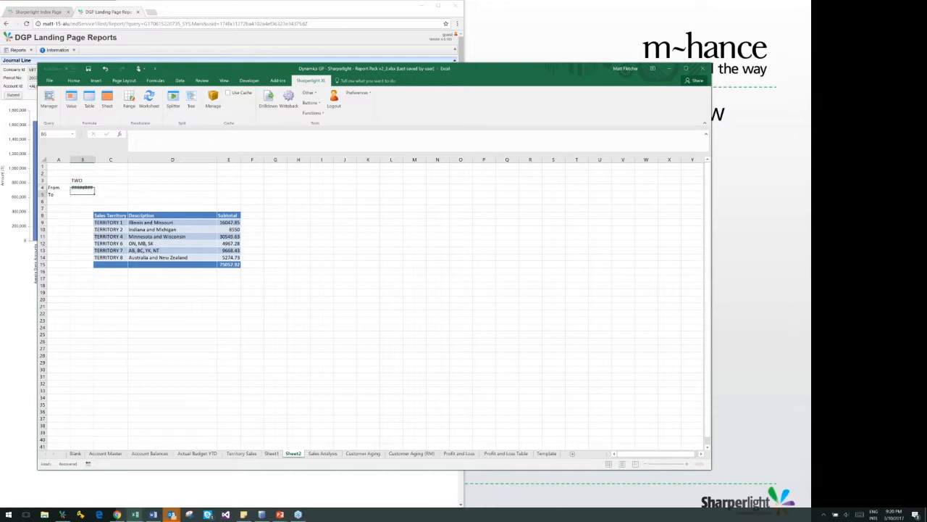
{"action": "type", "text": "31/12/201"}
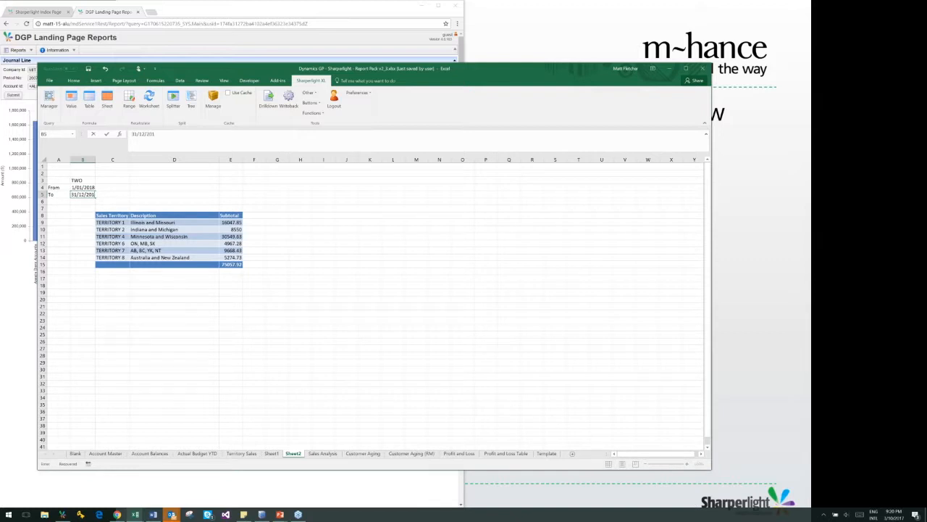
{"action": "type", "text": "8"}
{"action": "key", "text": "Return"}
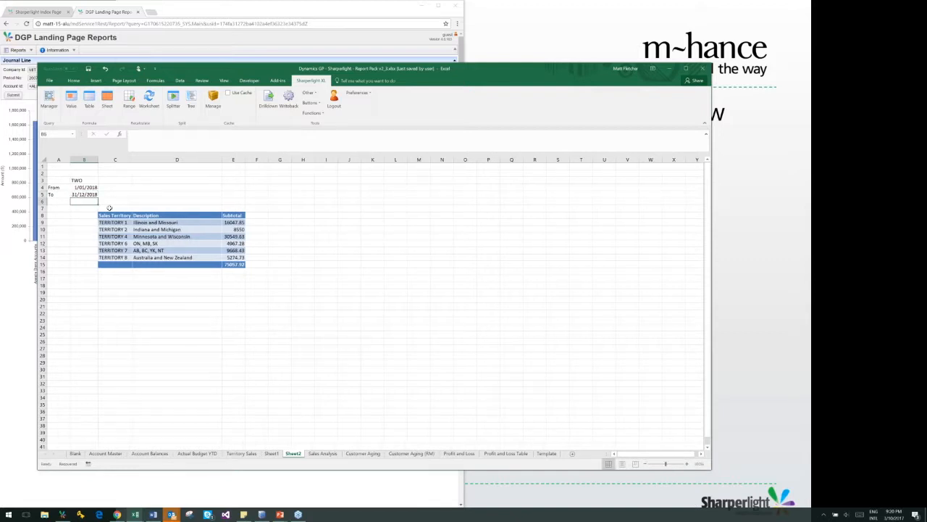
Reopen the table query in C7, link Company Id to cell B3 and the Document Date range to B4 and B5, and update the table
{"action": "left_click", "coordinate": [109, 208]}
{"action": "double_click", "coordinate": [109, 208]}
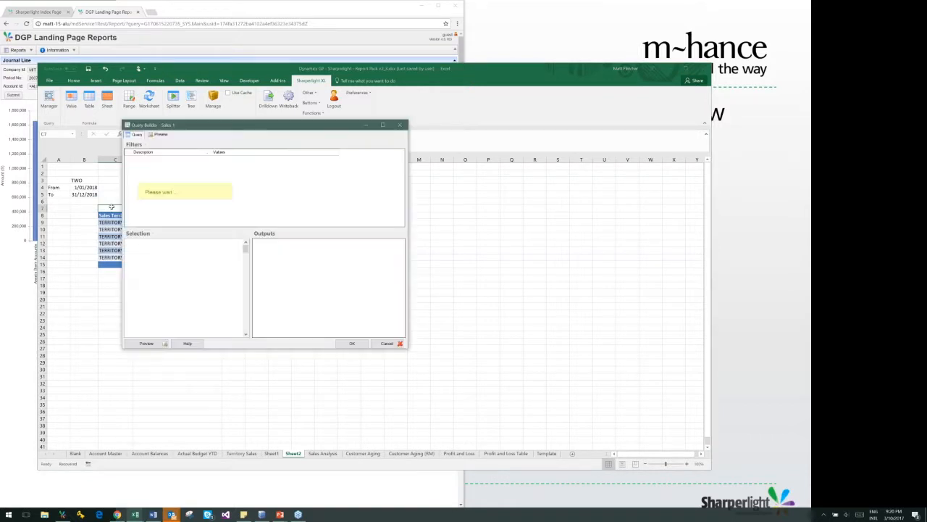
{"action": "left_click", "coordinate": [225, 174]}
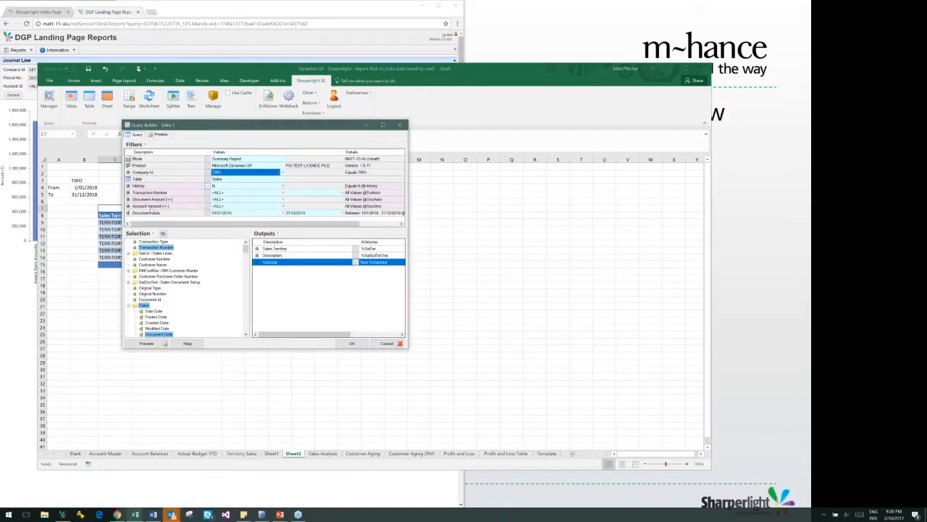
{"action": "left_click", "coordinate": [86, 180]}
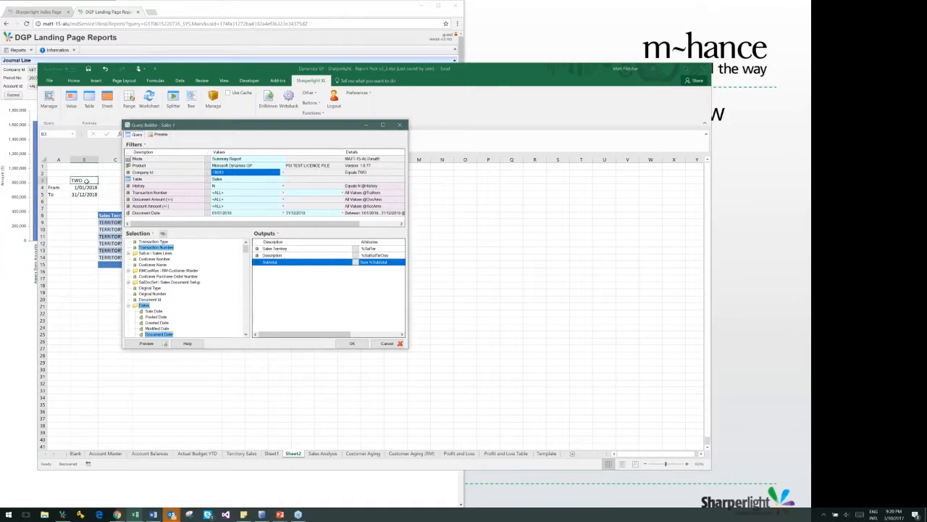
{"action": "left_click", "coordinate": [239, 214]}
{"action": "left_click", "coordinate": [85, 187]}
{"action": "key", "text": "Tab"}
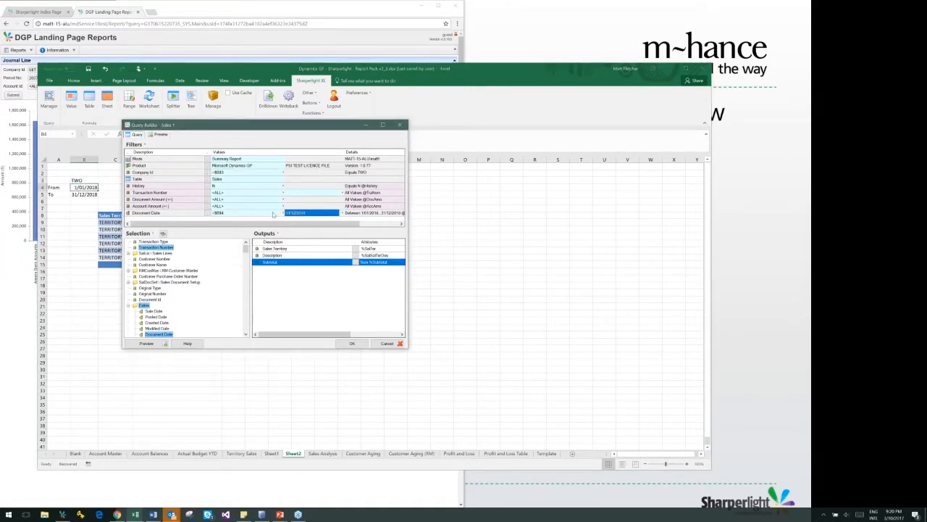
{"action": "left_click", "coordinate": [87, 194]}
{"action": "left_click", "coordinate": [348, 343]}
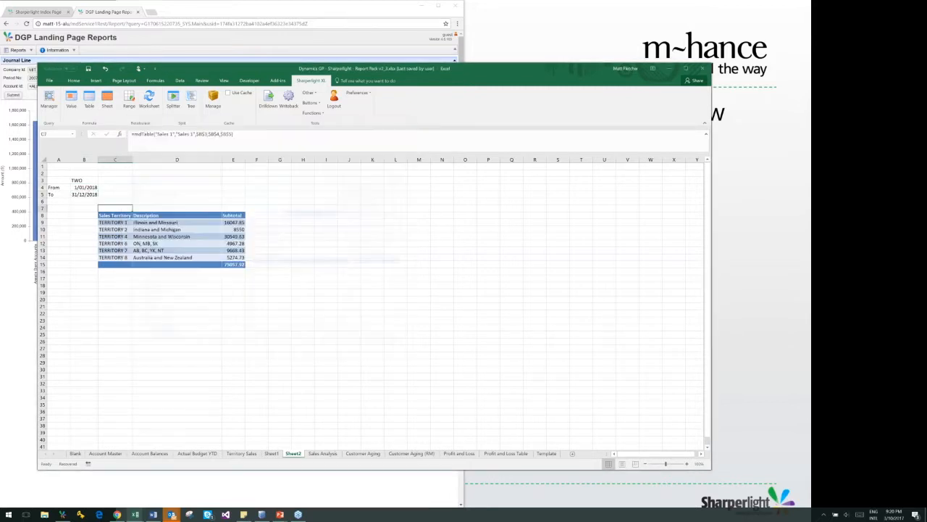
Open the company lookup from cell B3 to view the available codes, and close it without making a choice
{"action": "double_click", "coordinate": [83, 181]}
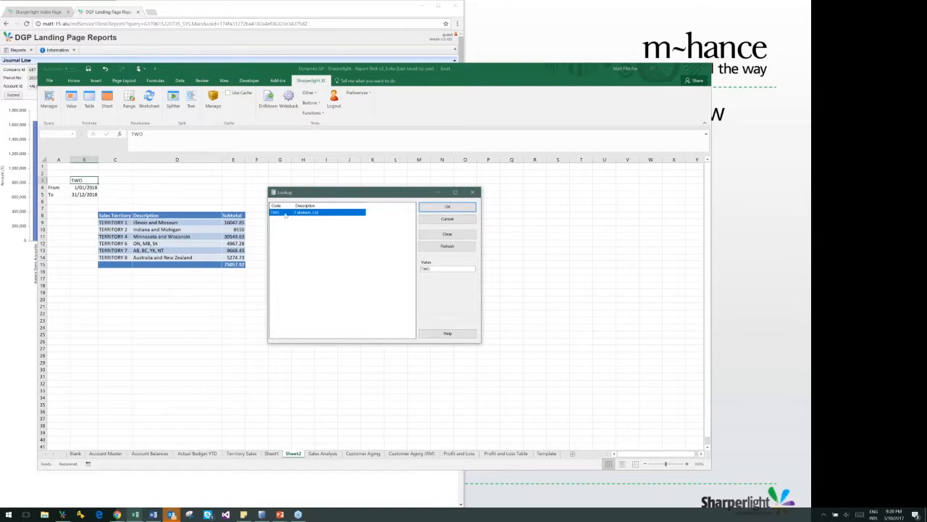
{"action": "left_click", "coordinate": [443, 219]}
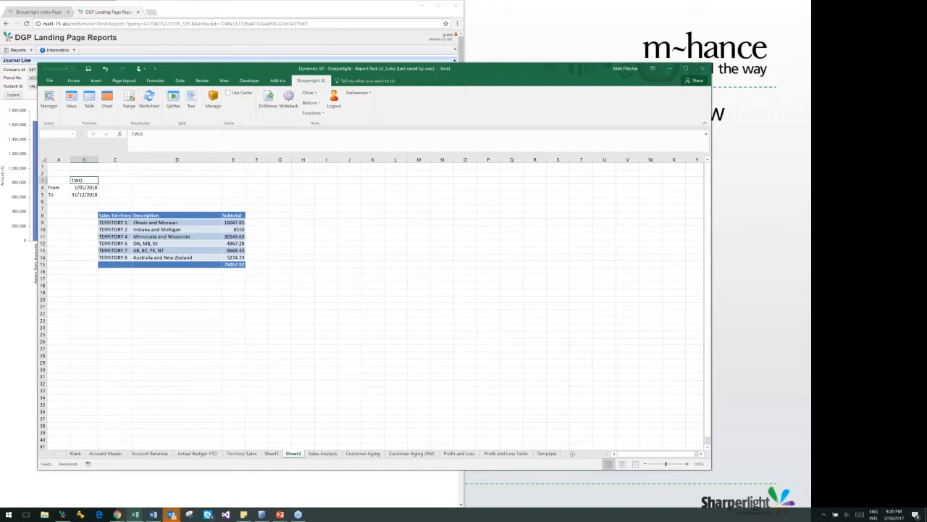
{"action": "left_click", "coordinate": [312, 217]}
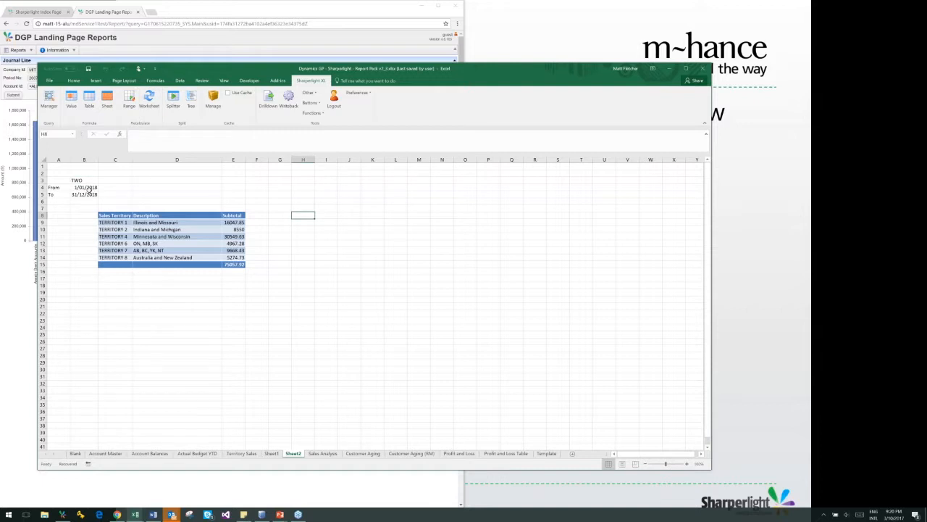
Set the From date in cell B4 to 1 January 2017 through its date options and let the table update
{"action": "double_click", "coordinate": [87, 187]}
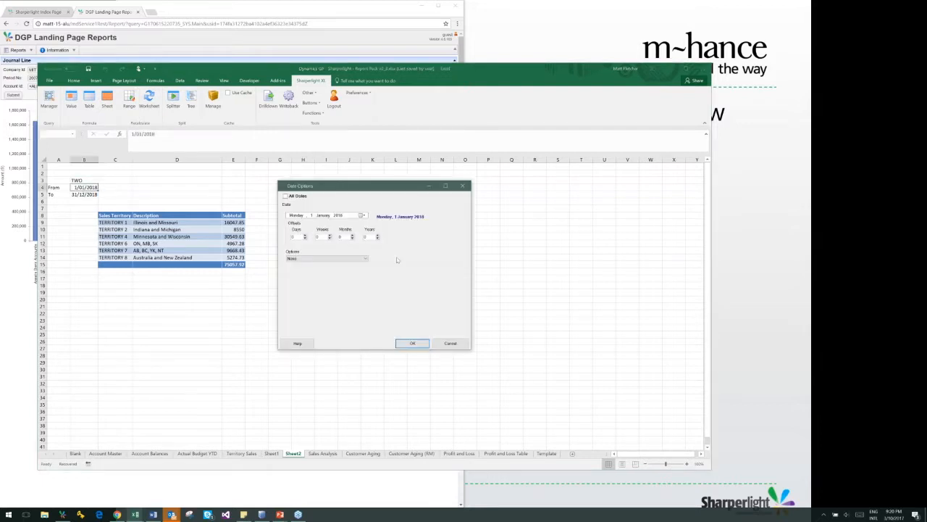
{"action": "left_click", "coordinate": [338, 215]}
{"action": "key", "text": "Up"}
{"action": "key", "text": "Down"}
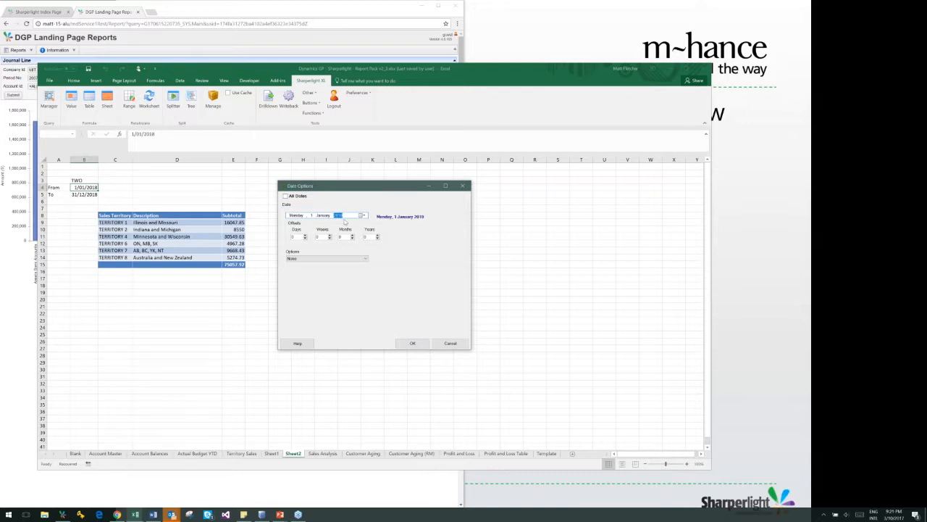
{"action": "key", "text": "Down"}
{"action": "left_click", "coordinate": [412, 343]}
{"action": "left_click", "coordinate": [233, 272]}
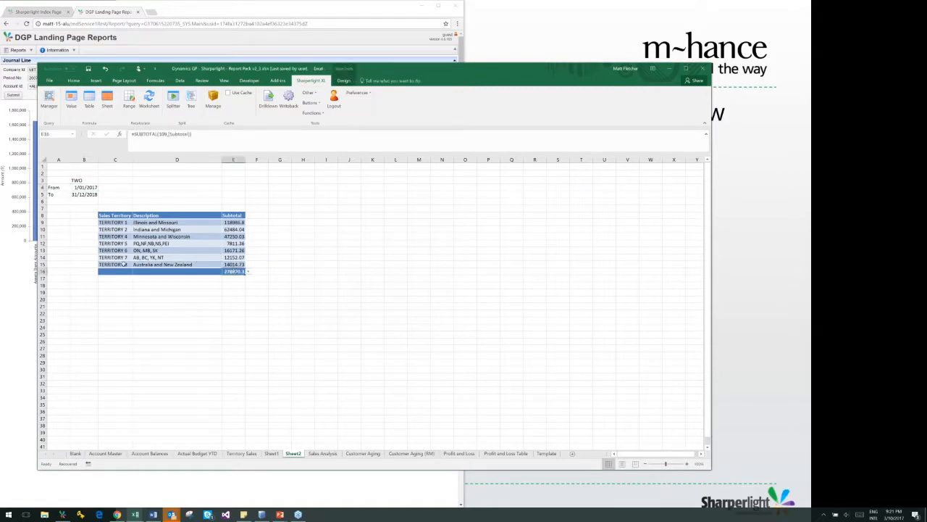
{"action": "left_click", "coordinate": [339, 293]}
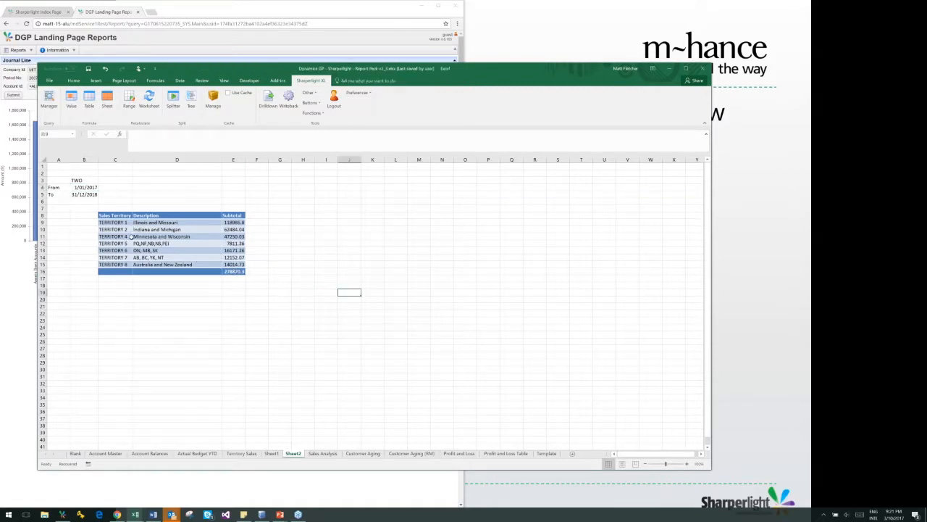
Insert a pie chart from the table data in C9:E15 and place it beside the table
{"action": "left_click_drag", "start_coordinate": [102, 223], "coordinate": [243, 264]}
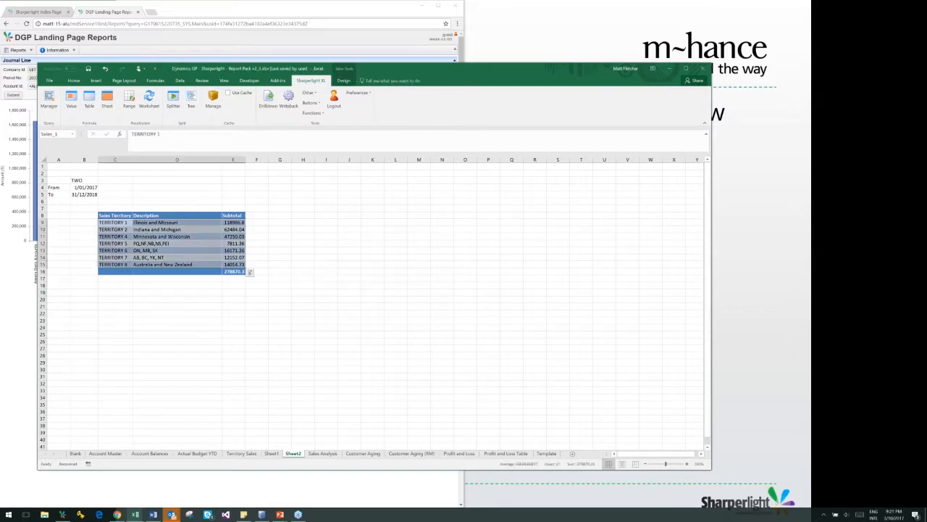
{"action": "left_click", "coordinate": [95, 80]}
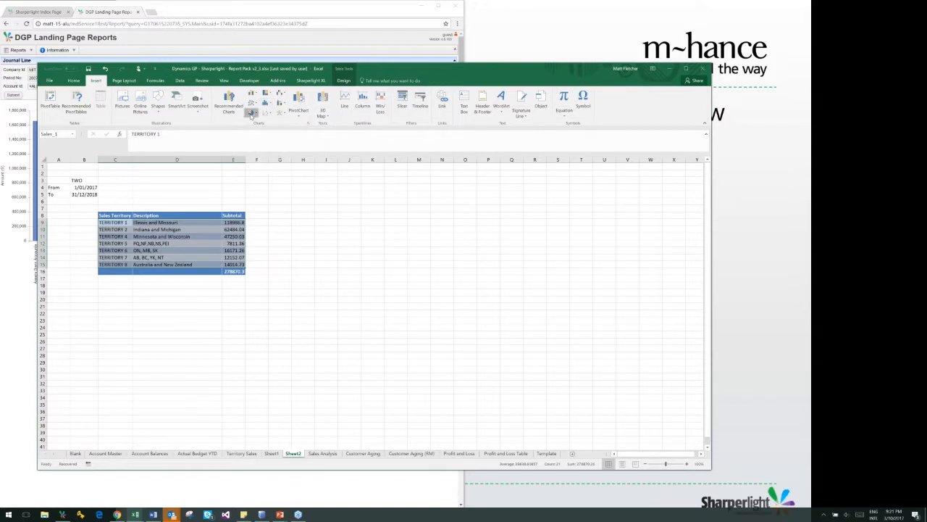
{"action": "left_click", "coordinate": [250, 113]}
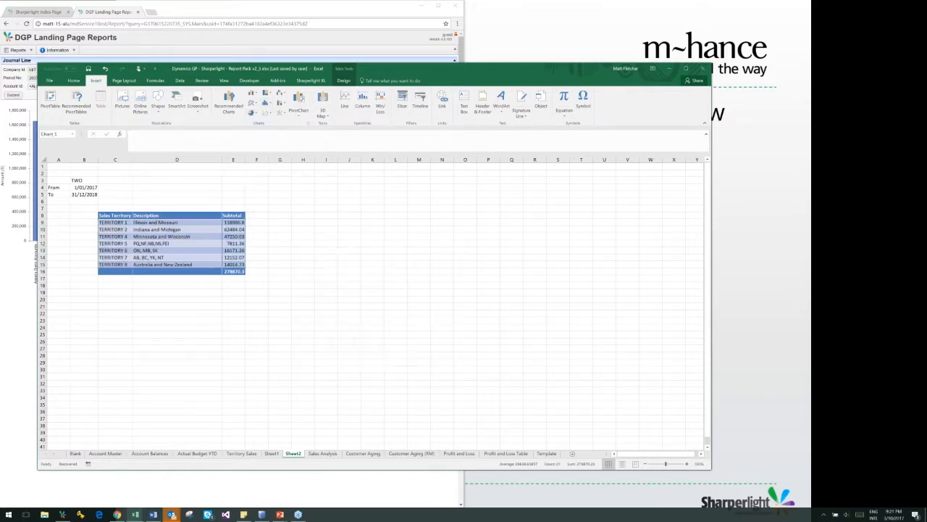
{"action": "left_click", "coordinate": [253, 136]}
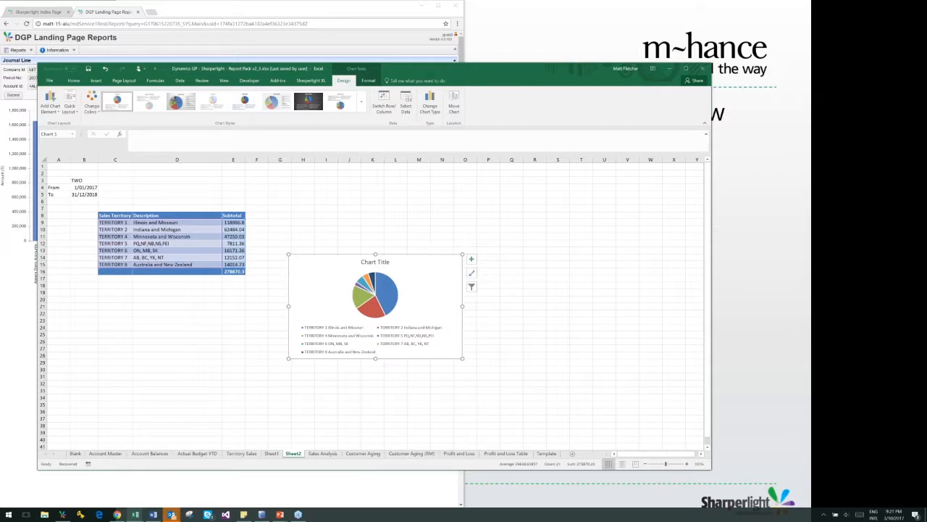
{"action": "left_click_drag", "start_coordinate": [428, 253], "coordinate": [408, 178]}
{"action": "left_click", "coordinate": [494, 250]}
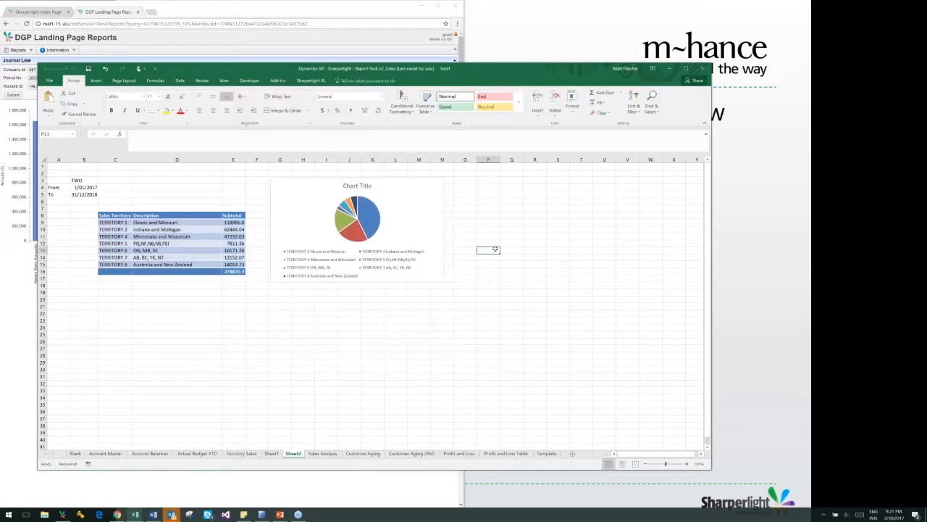
{"action": "left_click", "coordinate": [370, 305]}
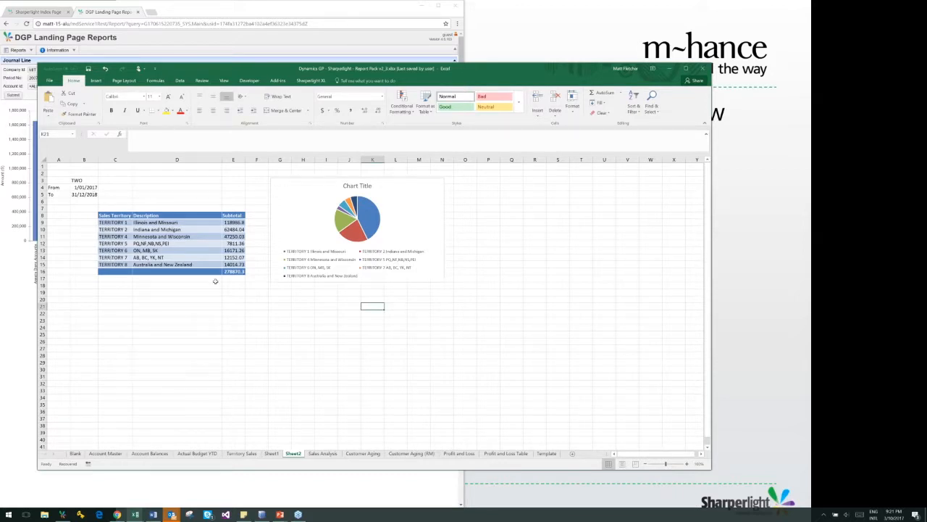
Reopen the table query in cell C7 to review its filters and outputs, and close it without changes
{"action": "left_click", "coordinate": [113, 207]}
{"action": "double_click", "coordinate": [113, 207]}
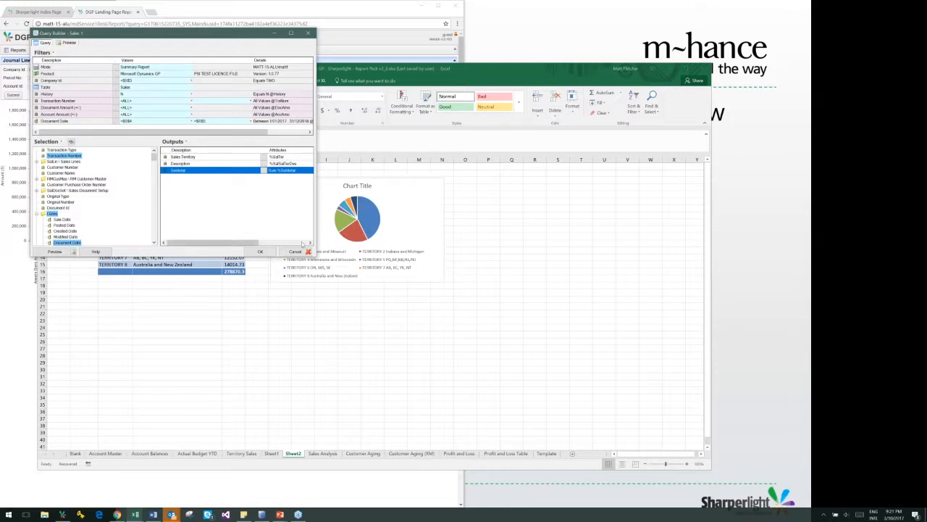
{"action": "left_click", "coordinate": [295, 252]}
Recalculate the worksheet with Sharperlight
{"action": "left_click", "coordinate": [274, 307]}
{"action": "left_click", "coordinate": [311, 80]}
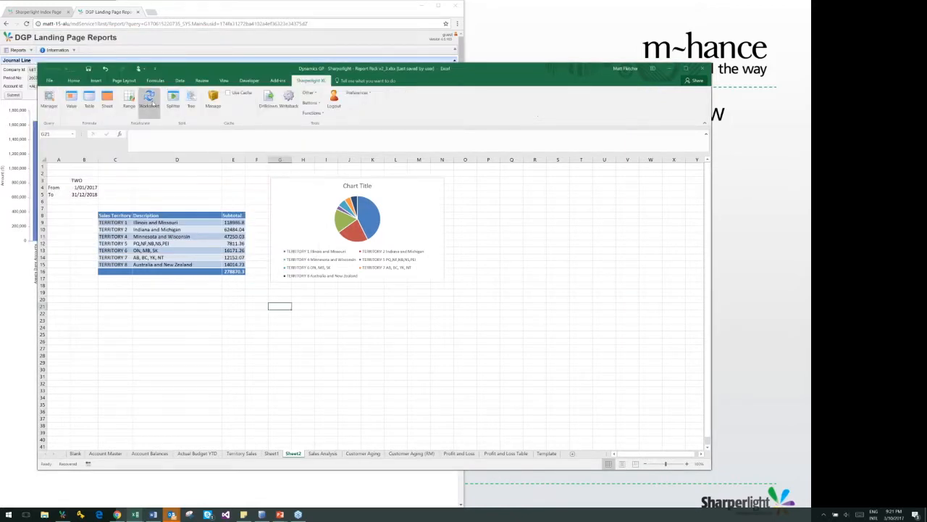
{"action": "left_click", "coordinate": [210, 376]}
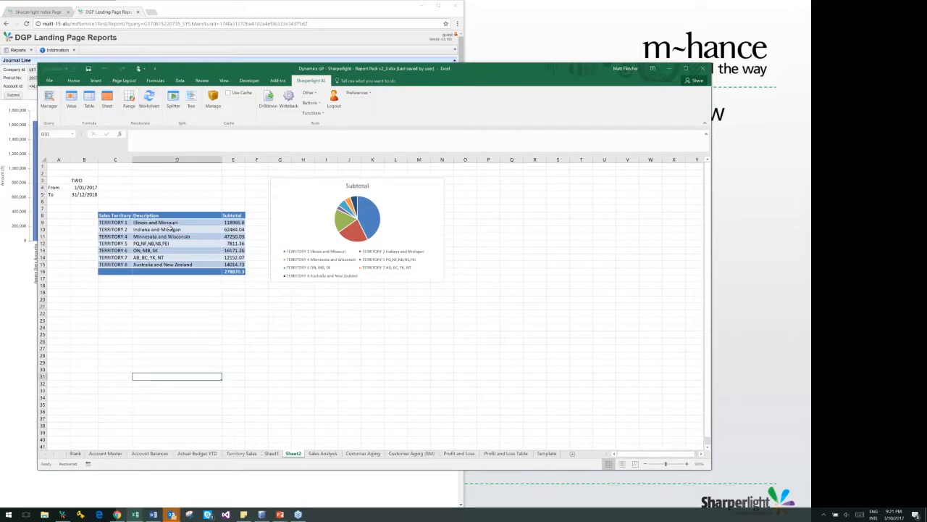
Clear the descriptions and subtotals in D10:E13, and recalculate the worksheet to reload the table data
{"action": "left_click_drag", "start_coordinate": [169, 228], "coordinate": [235, 251]}
{"action": "key", "text": "Delete"}
{"action": "left_click", "coordinate": [232, 340]}
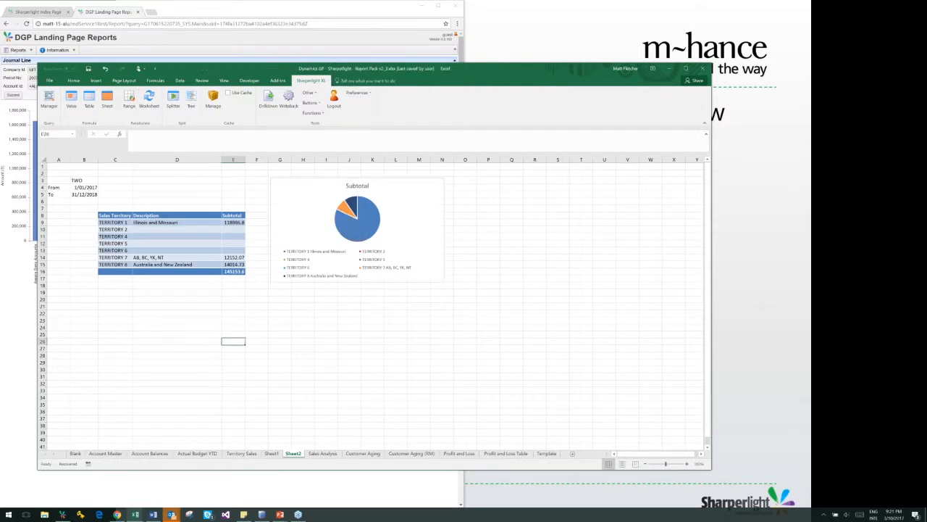
{"action": "left_click", "coordinate": [152, 107]}
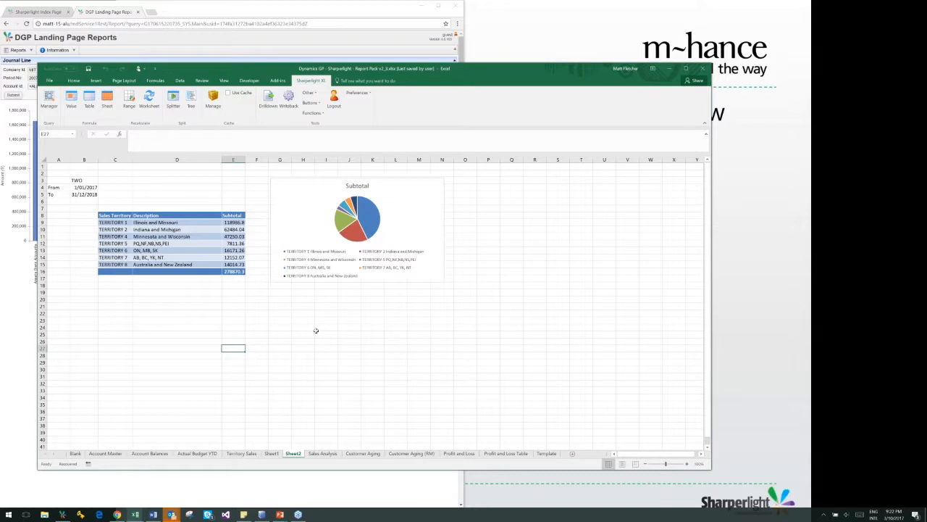
Copy the pie chart and paste it into the blank Word document with the destination theme, linked to the workbook data
{"action": "left_click", "coordinate": [282, 194]}
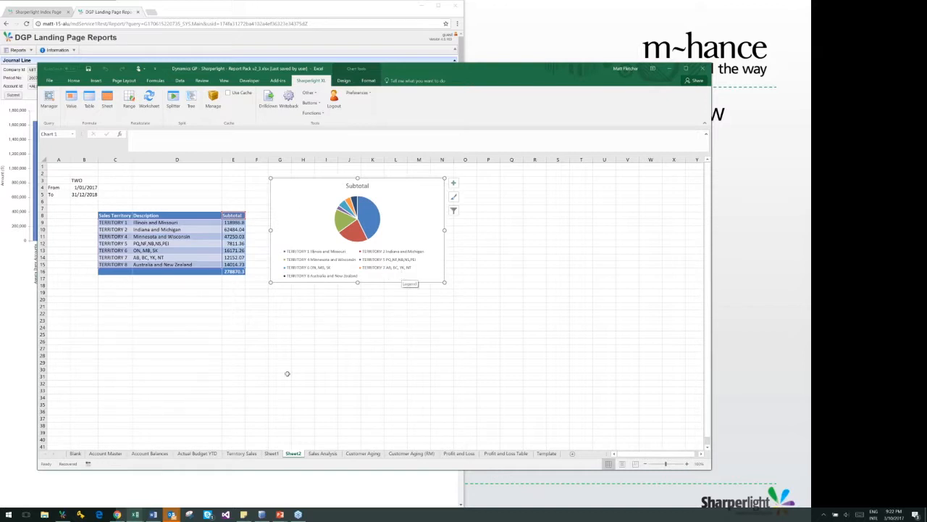
{"action": "left_click", "coordinate": [152, 514]}
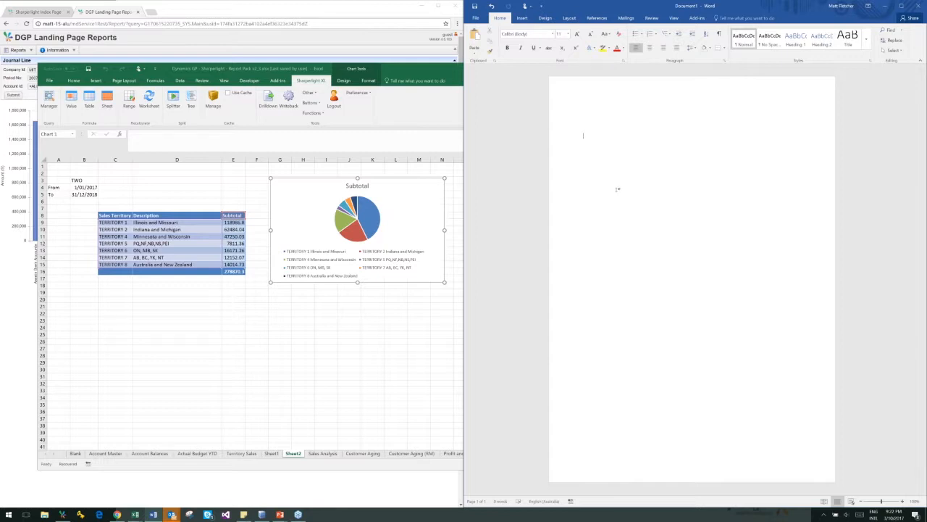
{"action": "right_click", "coordinate": [593, 135]}
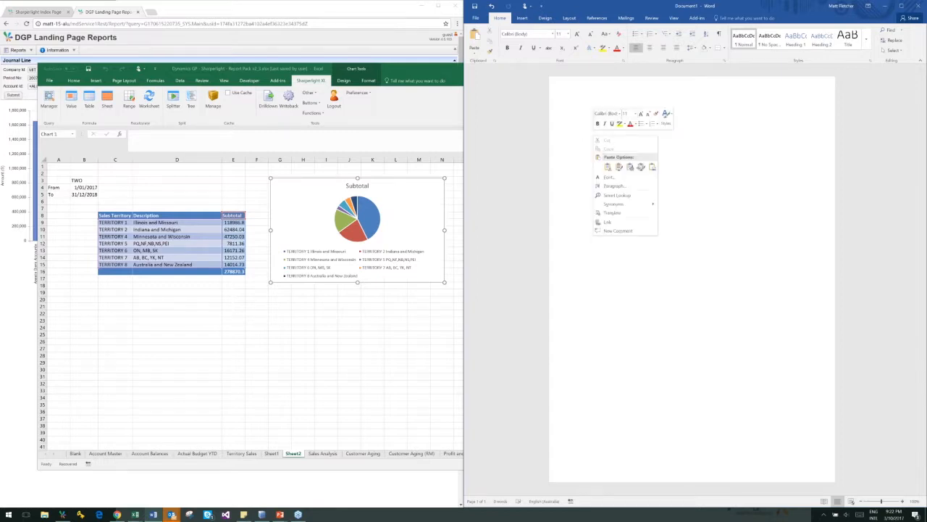
{"action": "left_click", "coordinate": [630, 167]}
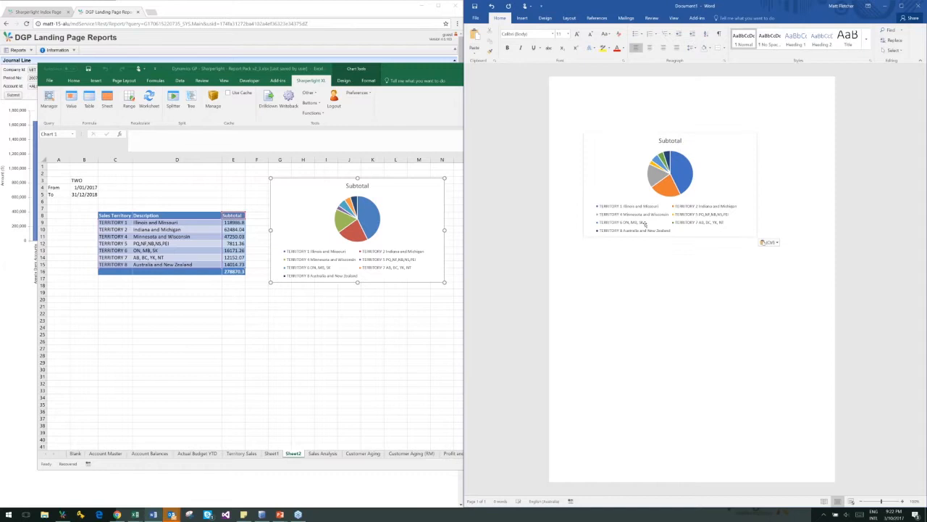
Add a new line reading "My details" below the pasted chart in the document
{"action": "left_click", "coordinate": [654, 234]}
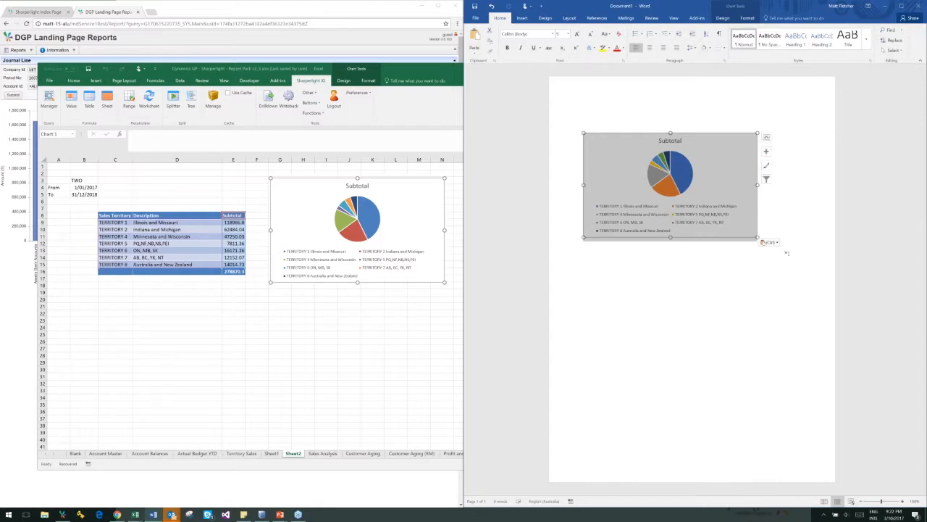
{"action": "left_click", "coordinate": [777, 228]}
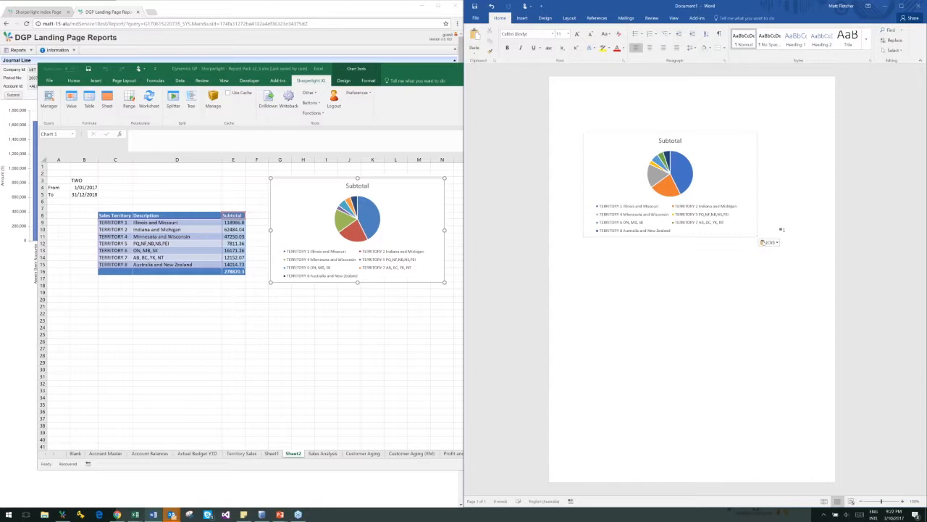
{"action": "key", "text": "Return"}
{"action": "type", "text": "My details"}
Narrow the workbook window so the Word page is visible beside it, and set the From date in B4 to 1/01/2018
{"action": "left_click", "coordinate": [315, 268]}
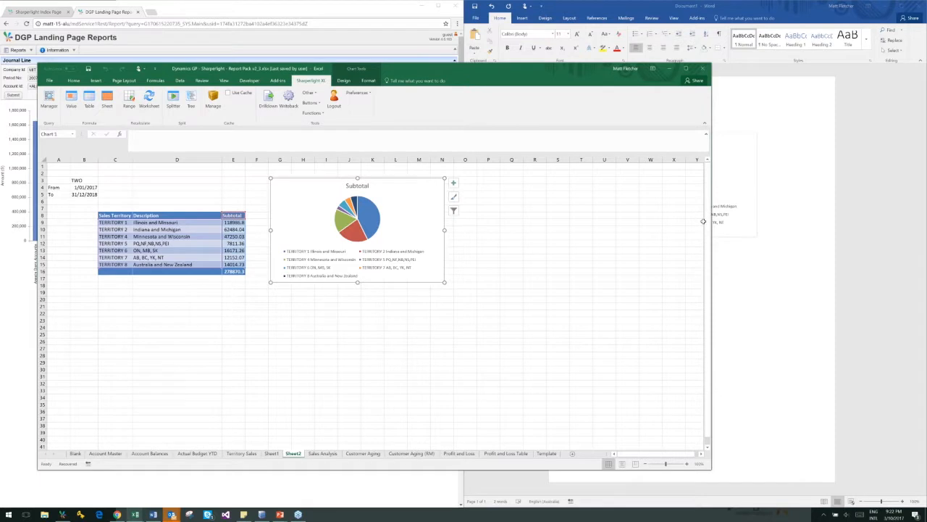
{"action": "left_click_drag", "start_coordinate": [702, 221], "coordinate": [481, 214]}
{"action": "left_click", "coordinate": [82, 187]}
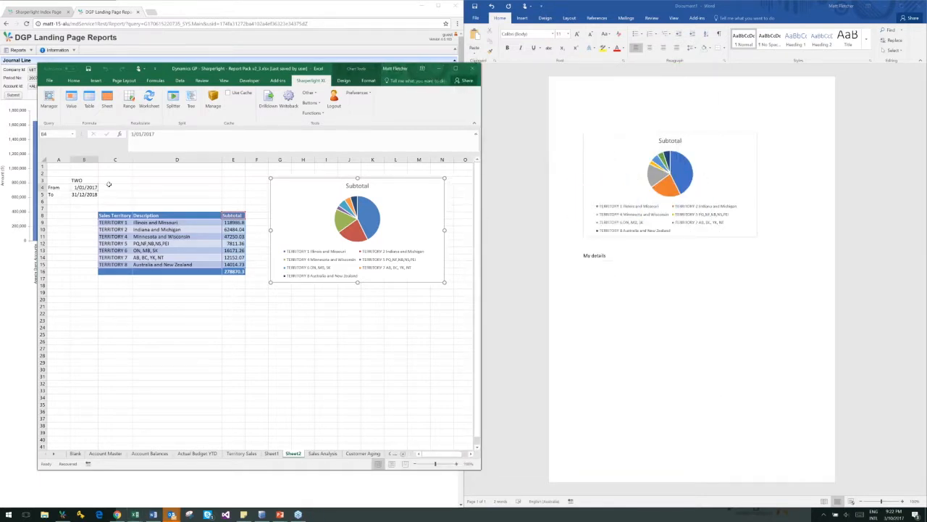
{"action": "left_click", "coordinate": [174, 151]}
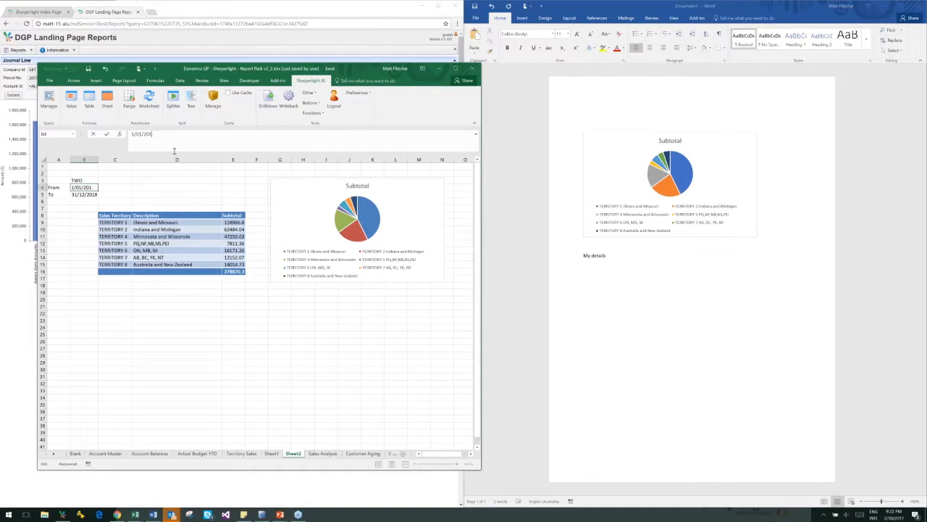
{"action": "key", "text": "Return"}
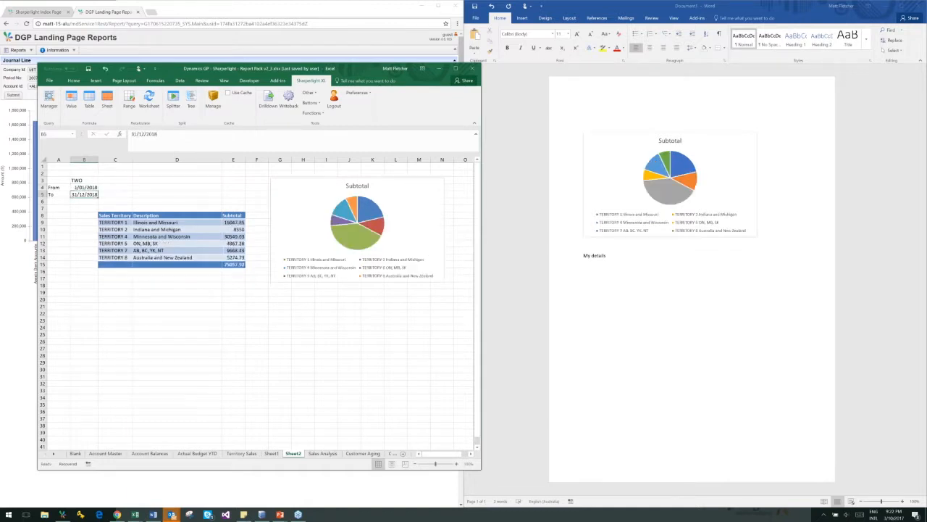
Compare the workbook's pie chart with its linked copy in the Word document, and examine the table formula in C7
{"action": "left_click", "coordinate": [404, 218]}
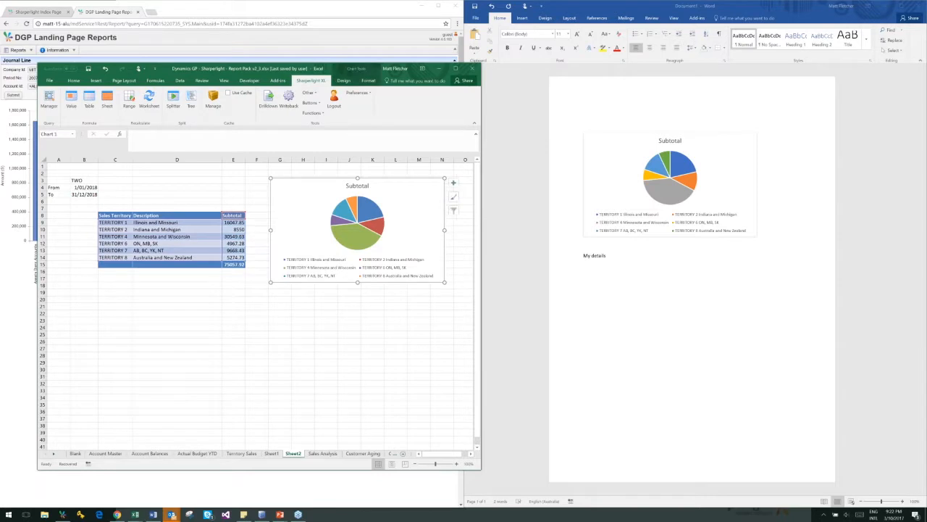
{"action": "left_click", "coordinate": [620, 161]}
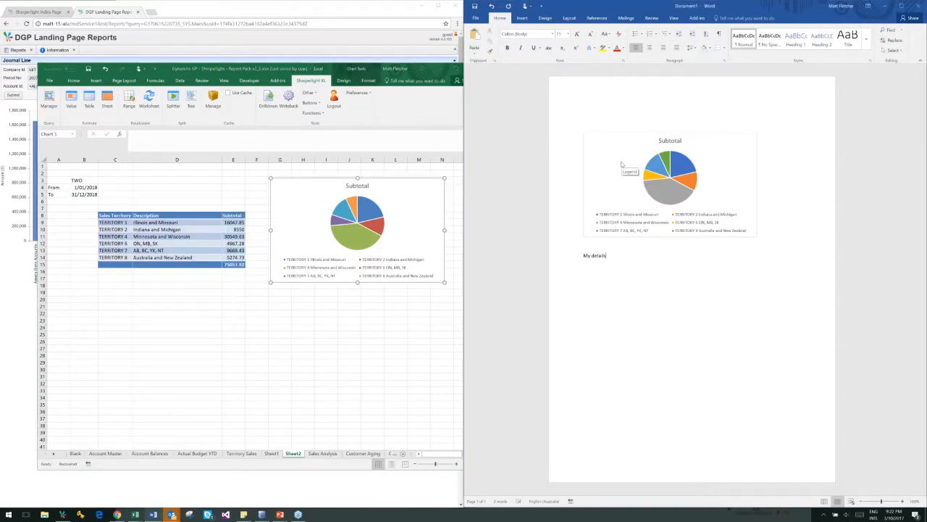
{"action": "left_click", "coordinate": [619, 160]}
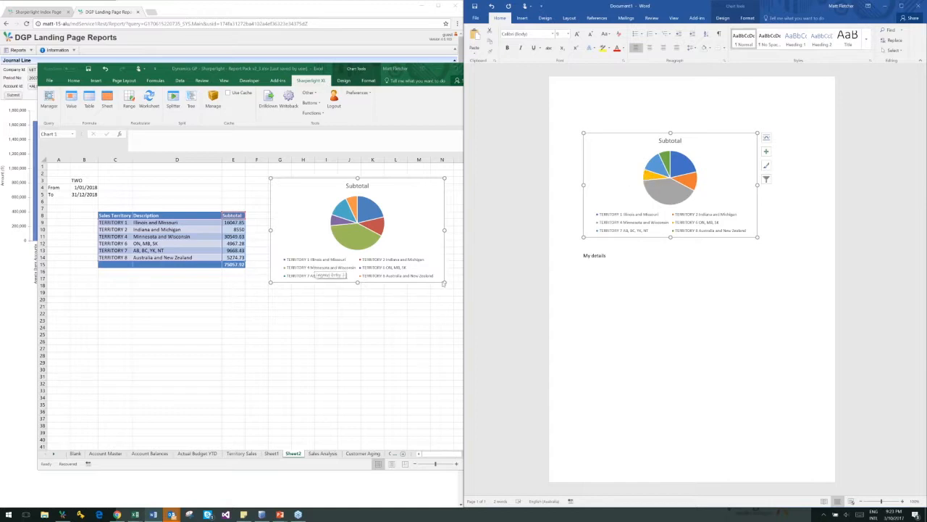
{"action": "left_click", "coordinate": [642, 271]}
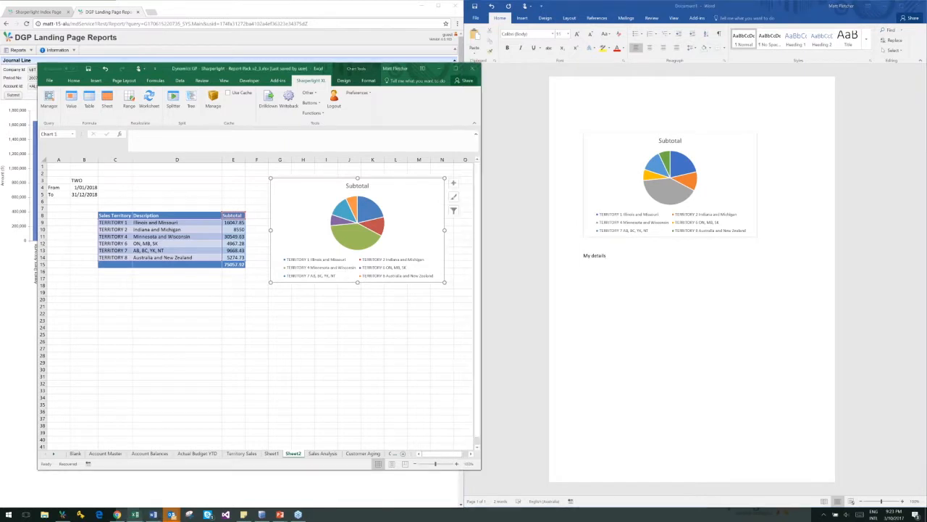
{"action": "left_click", "coordinate": [195, 297]}
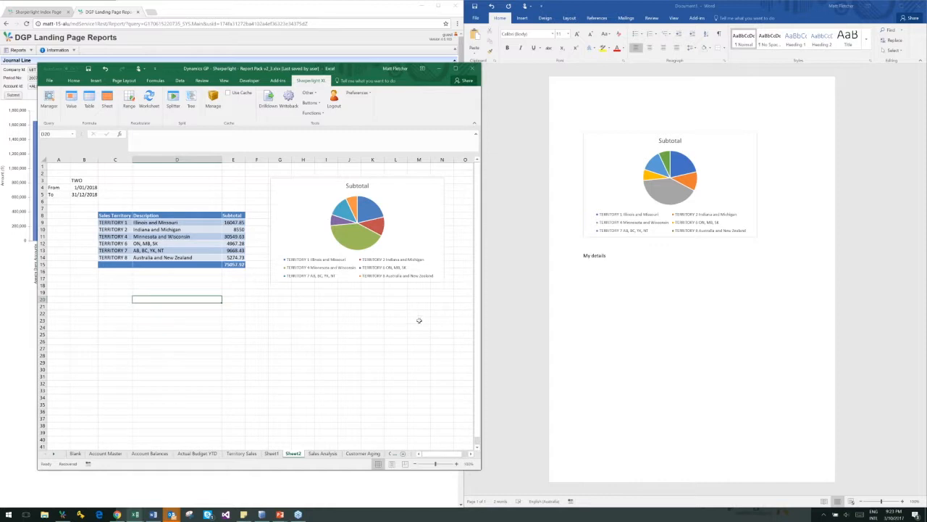
{"action": "left_click", "coordinate": [225, 319]}
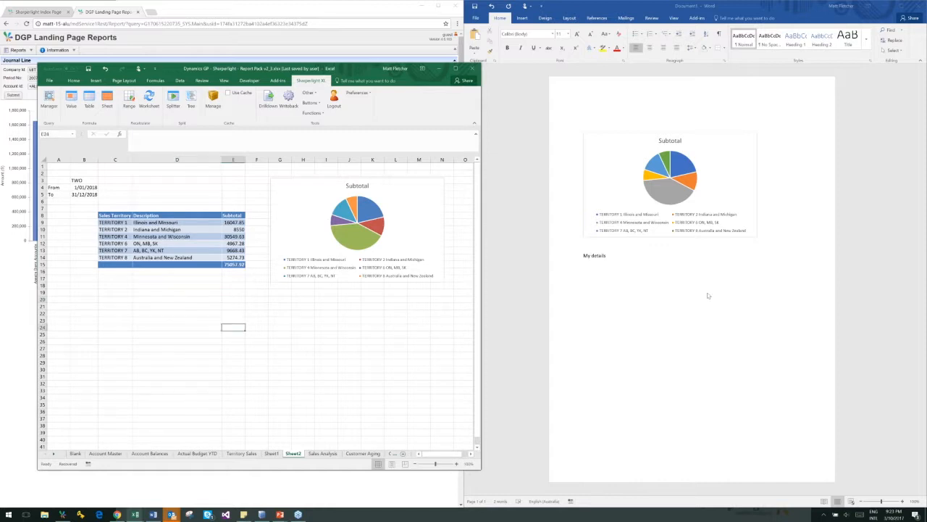
{"action": "left_click", "coordinate": [166, 312]}
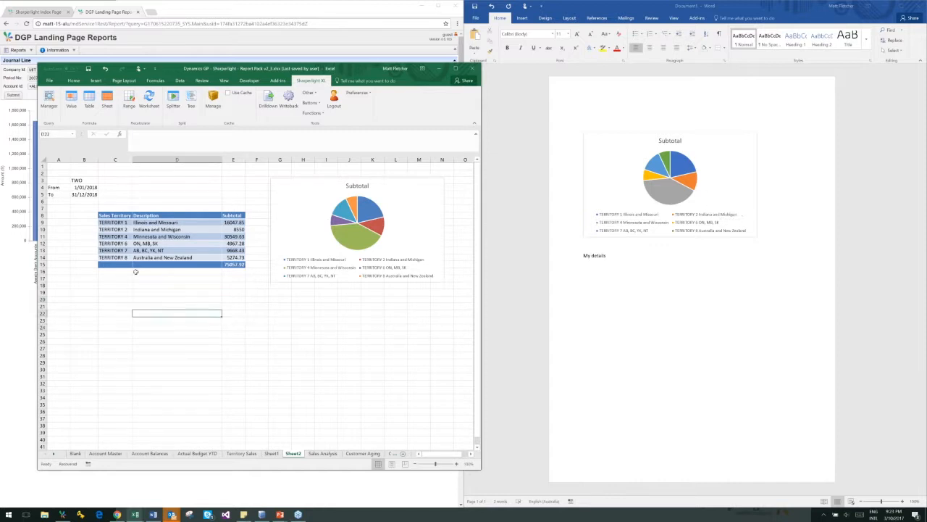
{"action": "left_click", "coordinate": [116, 209]}
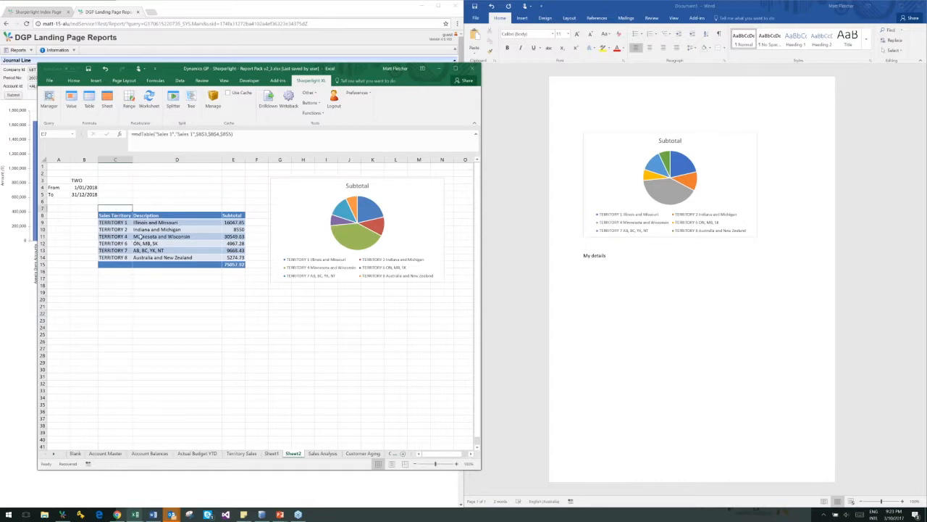
{"action": "left_click", "coordinate": [152, 223]}
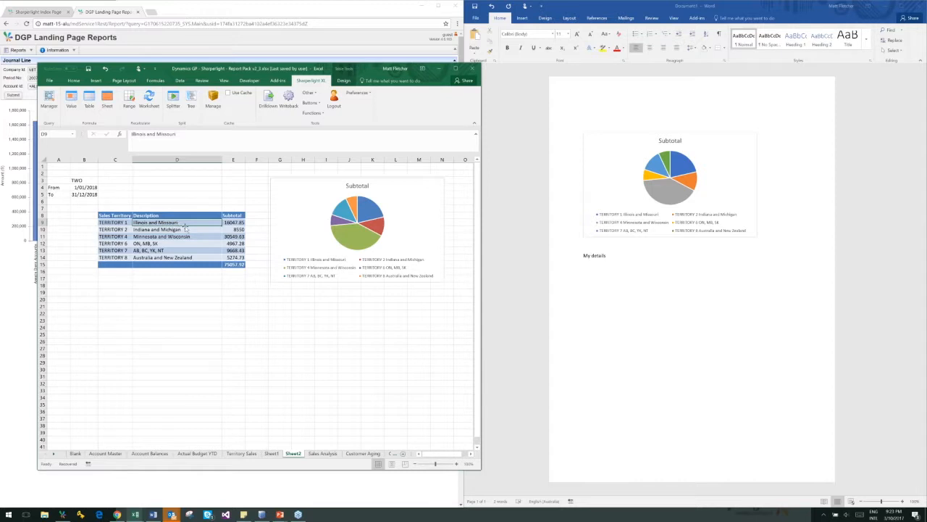
Run a summary drilldown on the TERRITORY 1 subtotal by Customer Number and Customer Name, and close the results after reviewing them
{"action": "left_click", "coordinate": [226, 223]}
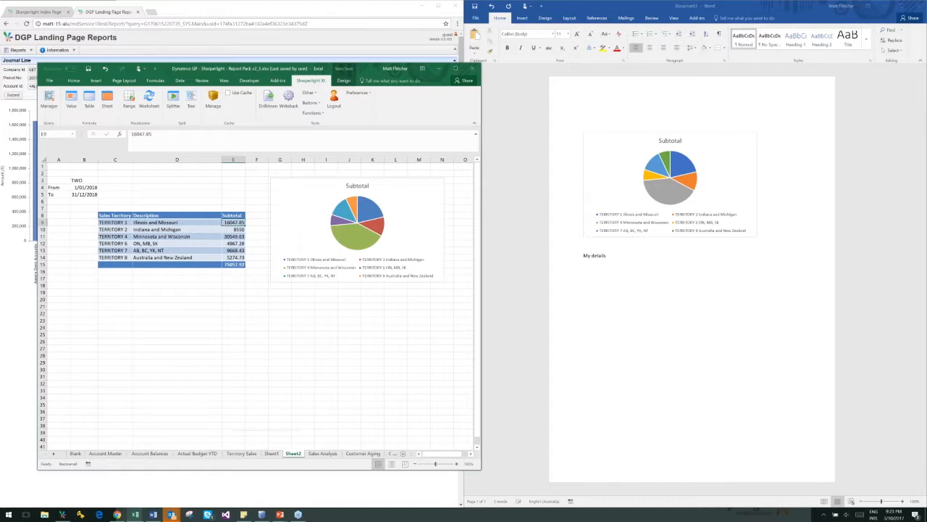
{"action": "right_click", "coordinate": [234, 223]}
{"action": "key", "text": "Escape"}
{"action": "right_click", "coordinate": [235, 223]}
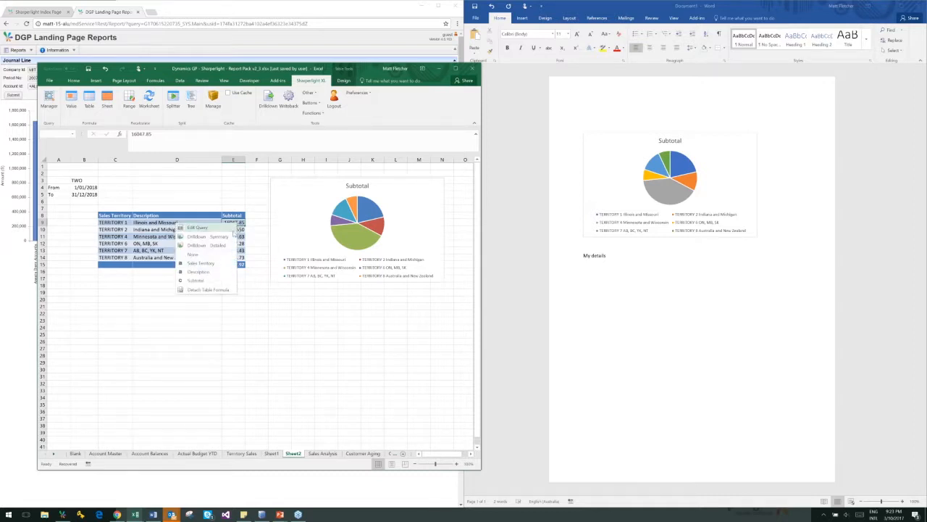
{"action": "left_click", "coordinate": [217, 236]}
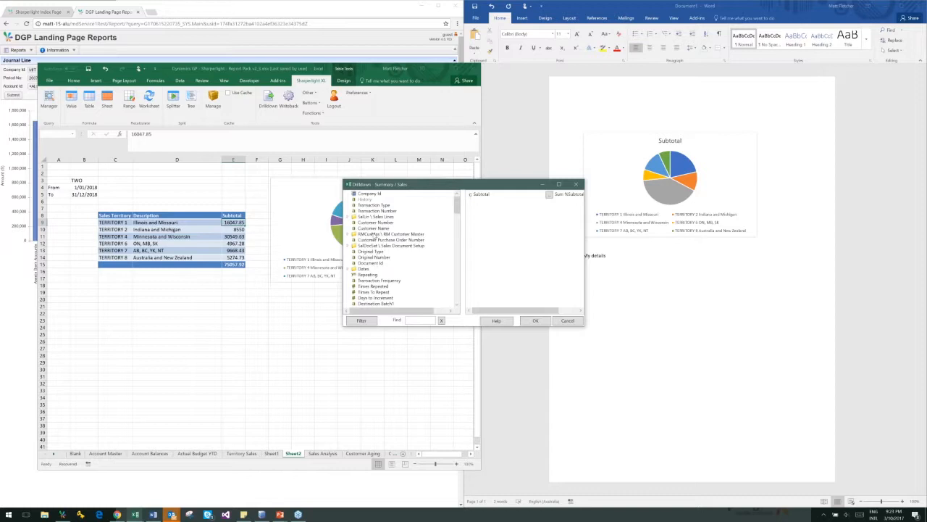
{"action": "double_click", "coordinate": [370, 223]}
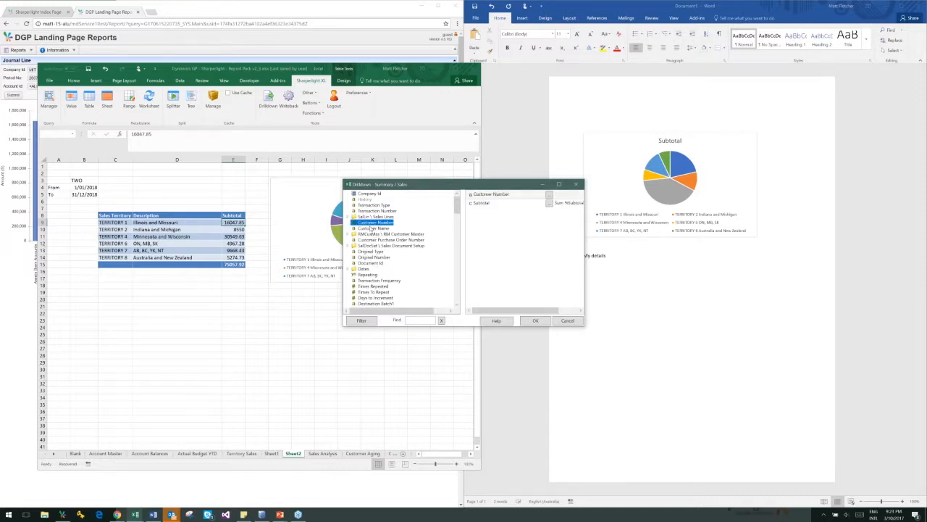
{"action": "double_click", "coordinate": [372, 228]}
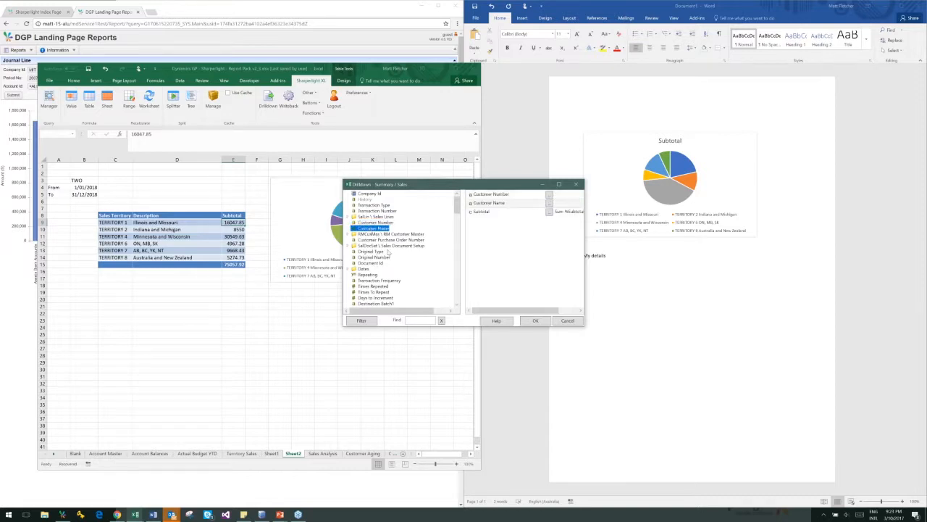
{"action": "left_click", "coordinate": [544, 320]}
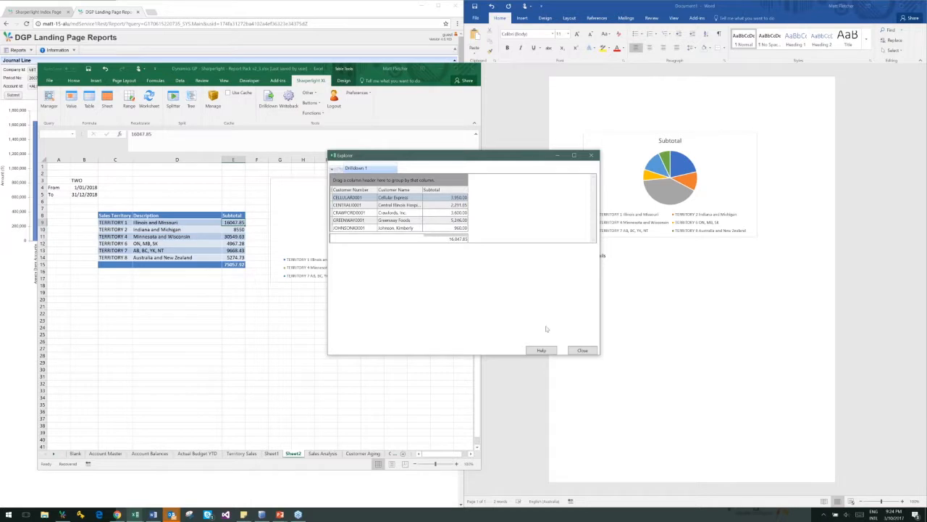
{"action": "left_click", "coordinate": [583, 350]}
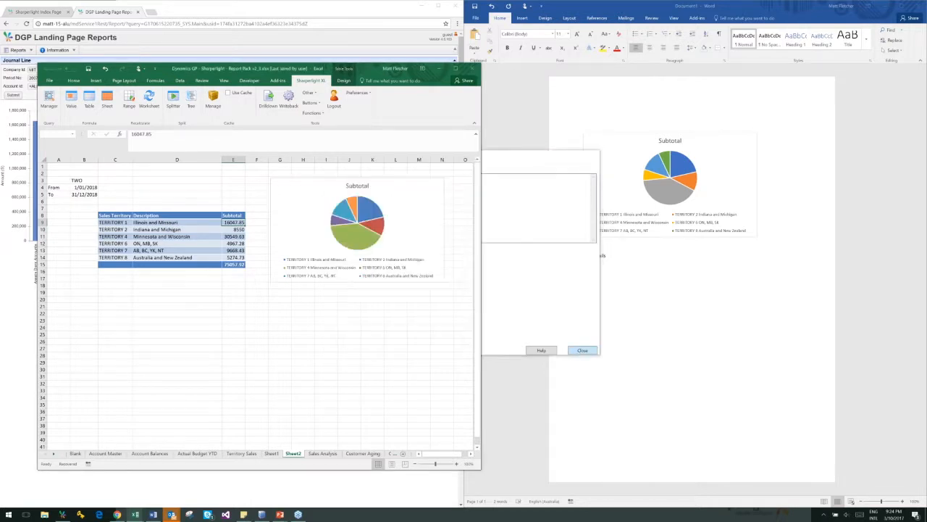
Open the table's query for editing and add a new drill-through to the Subtotal output, auto-naming the parent outputs
{"action": "right_click", "coordinate": [225, 222]}
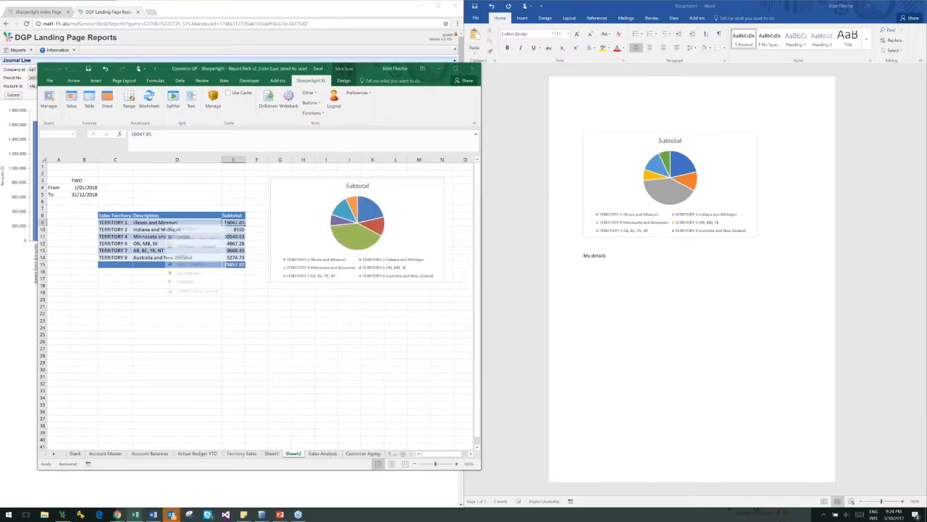
{"action": "left_click", "coordinate": [205, 230]}
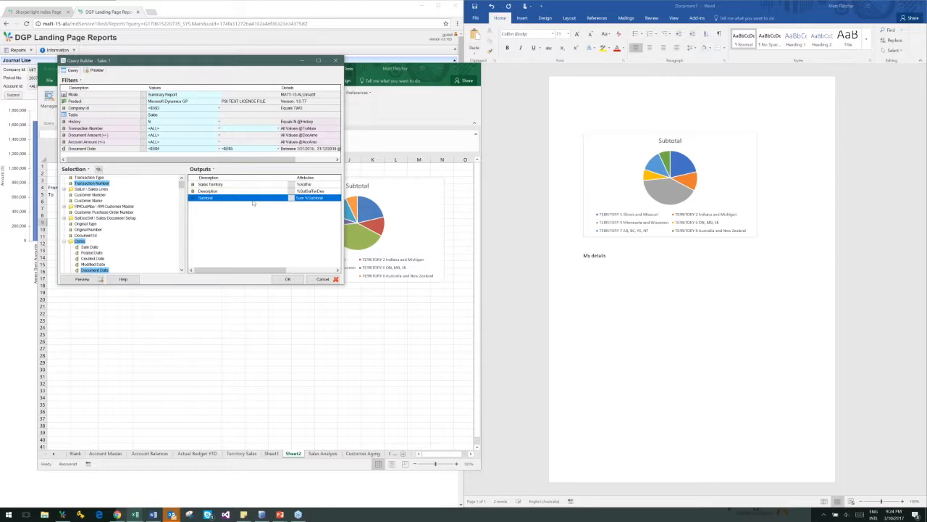
{"action": "right_click", "coordinate": [253, 202]}
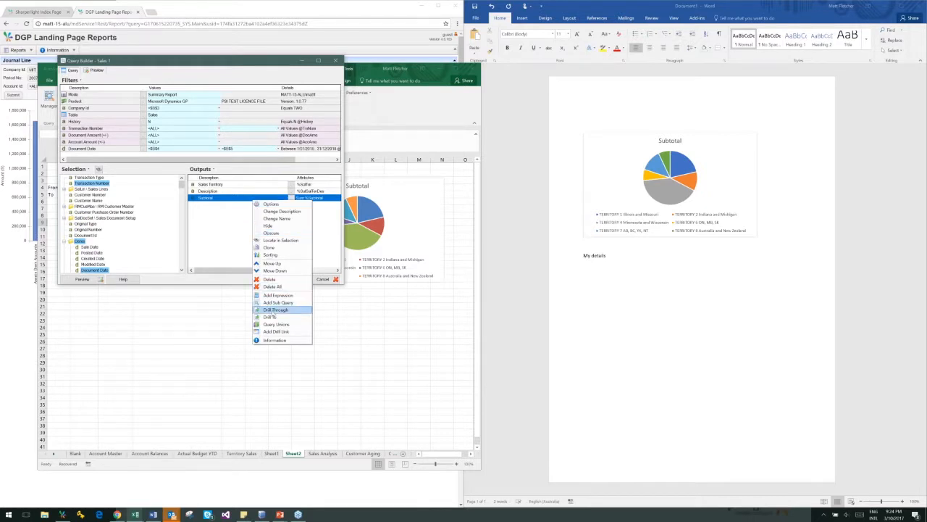
{"action": "left_click", "coordinate": [272, 310]}
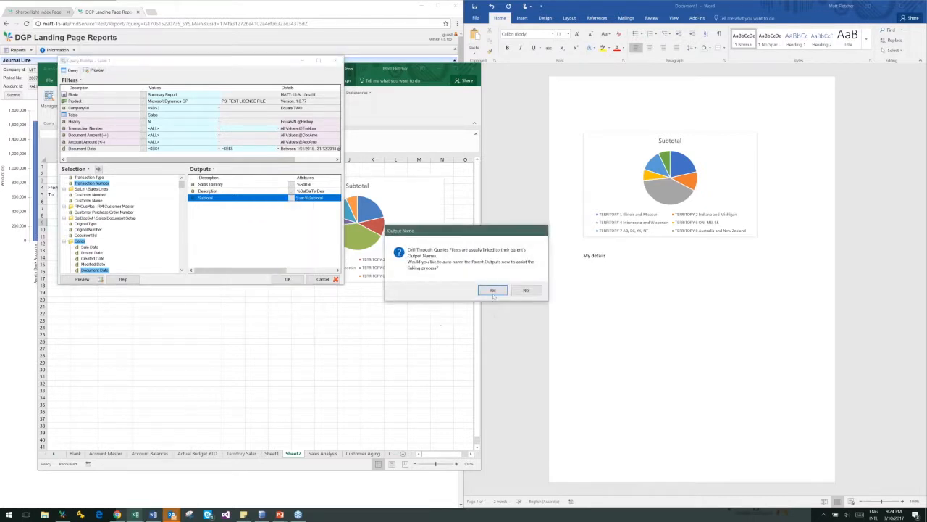
{"action": "left_click", "coordinate": [492, 292]}
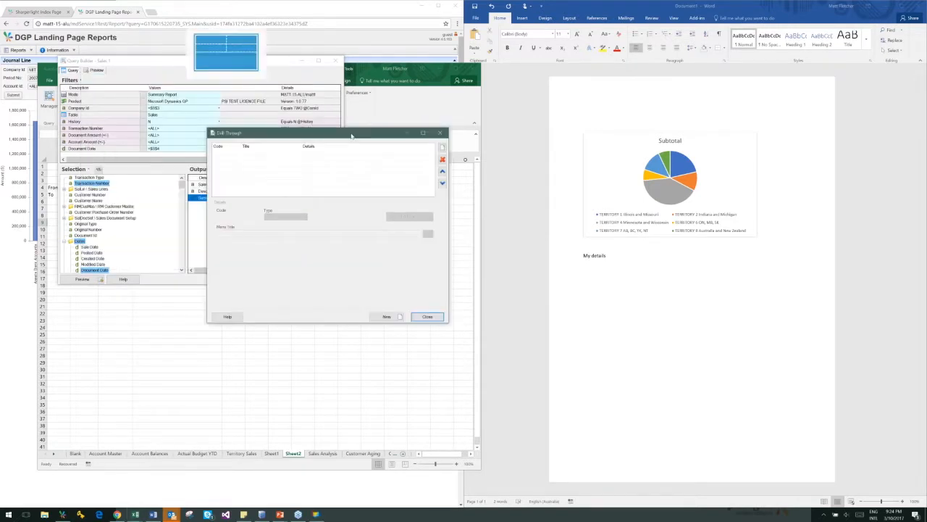
{"action": "left_click", "coordinate": [446, 149]}
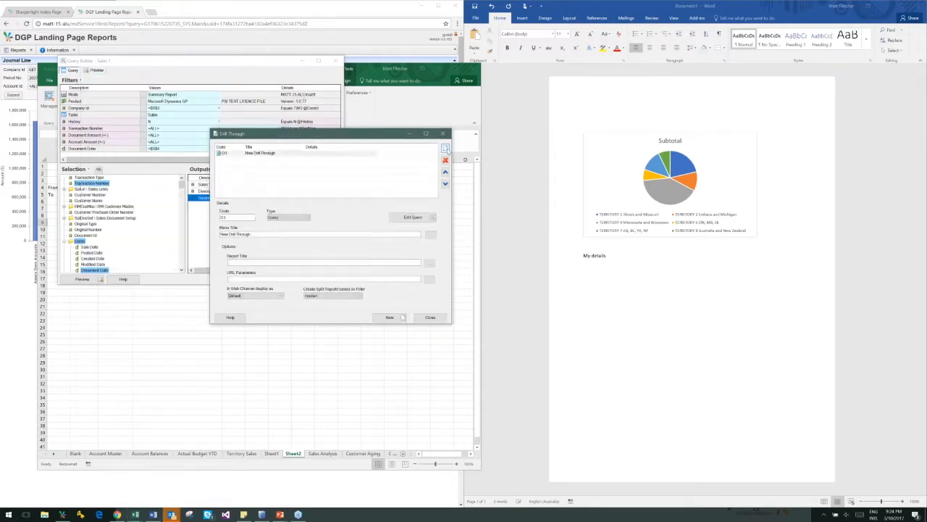
Set the menu title of the new drill-through to "SubTotal Details"
{"action": "left_click_drag", "start_coordinate": [266, 233], "coordinate": [220, 234]}
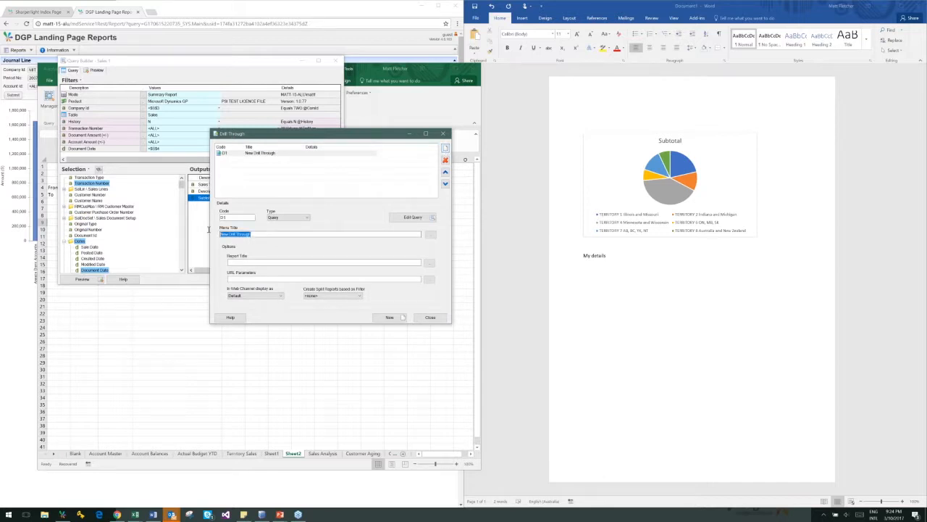
{"action": "type", "text": "S"}
{"action": "key", "text": "BackSpace"}
{"action": "key", "text": "BackSpace"}
{"action": "key", "text": "BackSpace"}
{"action": "key", "text": "BackSpace"}
{"action": "left_click", "coordinate": [413, 217]}
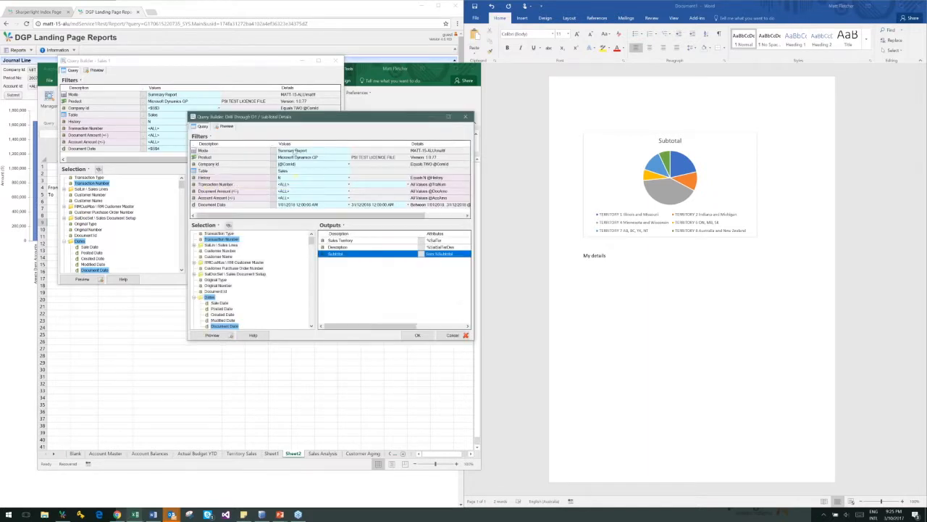
{"action": "left_click_drag", "start_coordinate": [282, 121], "coordinate": [349, 204]}
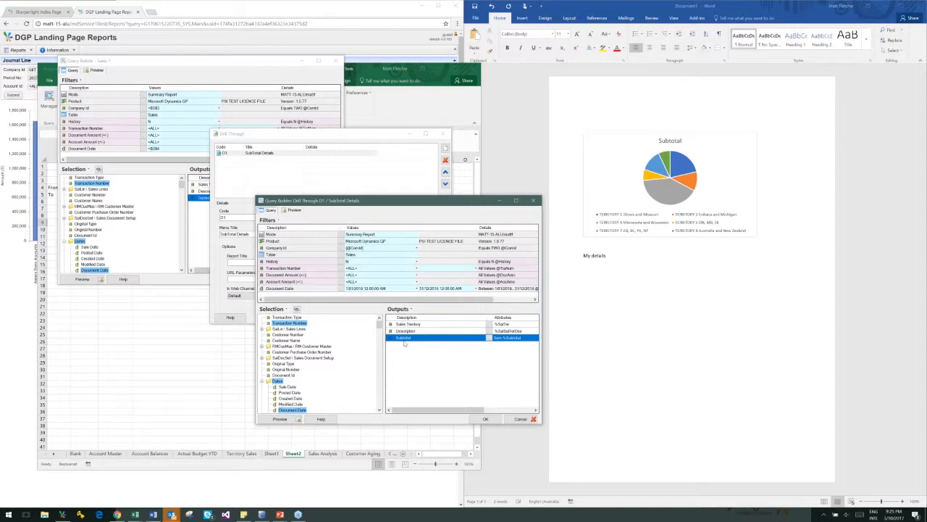
{"action": "left_click", "coordinate": [390, 290]}
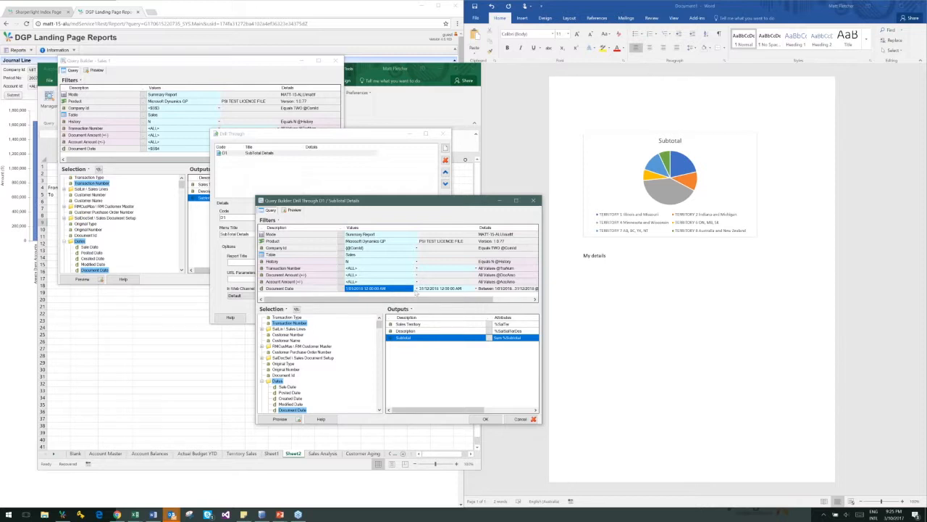
{"action": "left_click", "coordinate": [418, 289]}
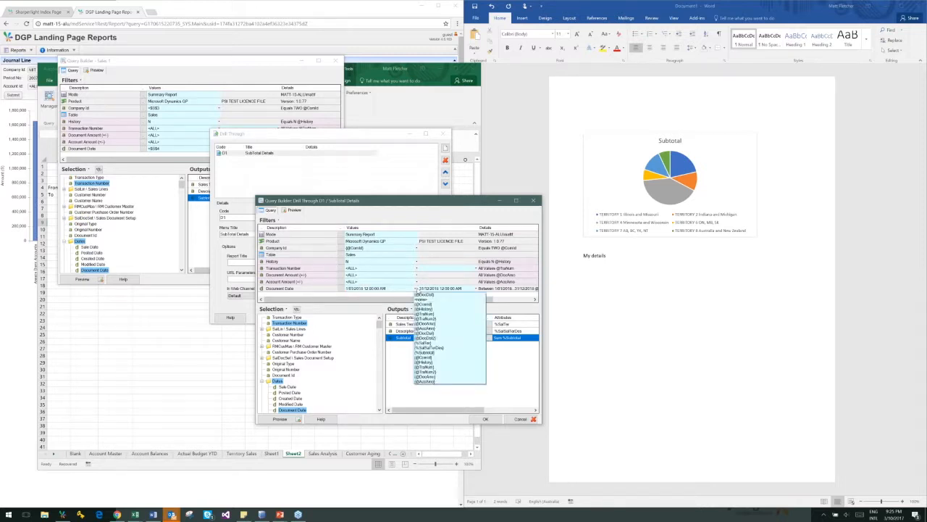
{"action": "left_click", "coordinate": [469, 295]}
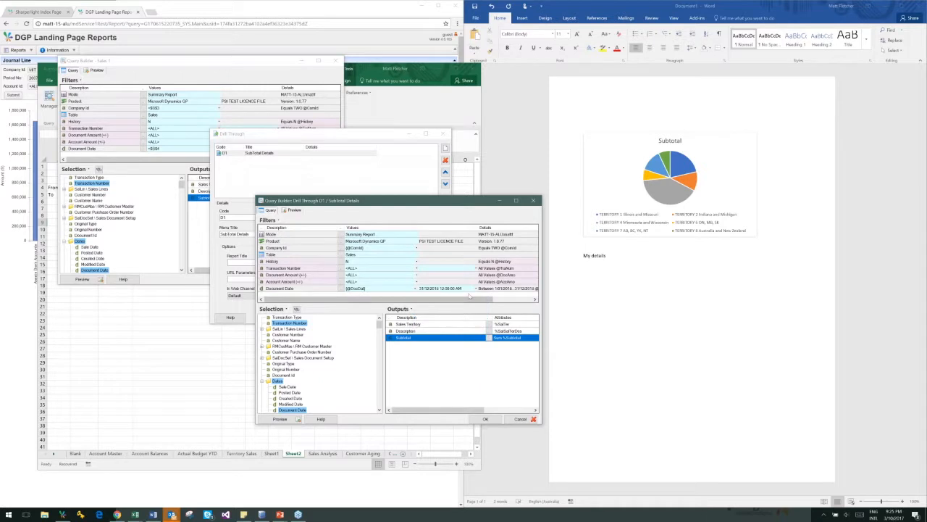
{"action": "left_click", "coordinate": [476, 288]}
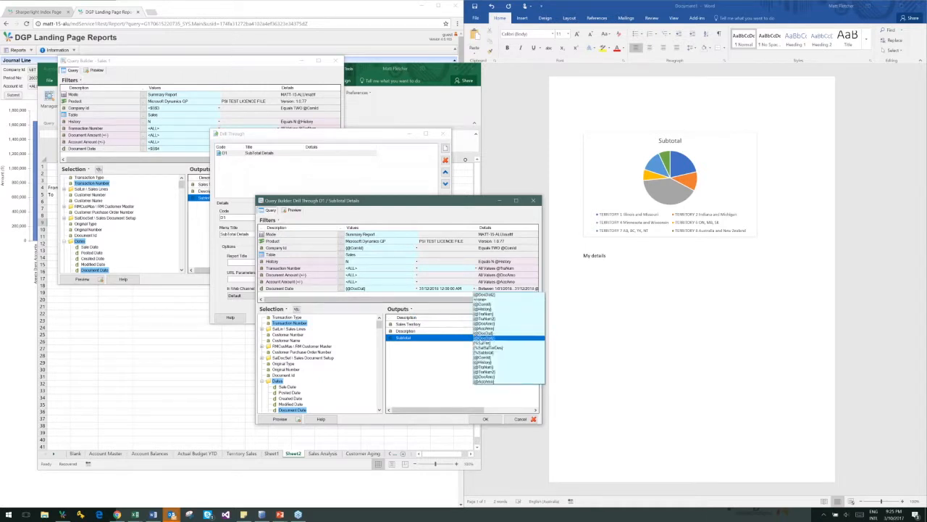
{"action": "left_click", "coordinate": [484, 294]}
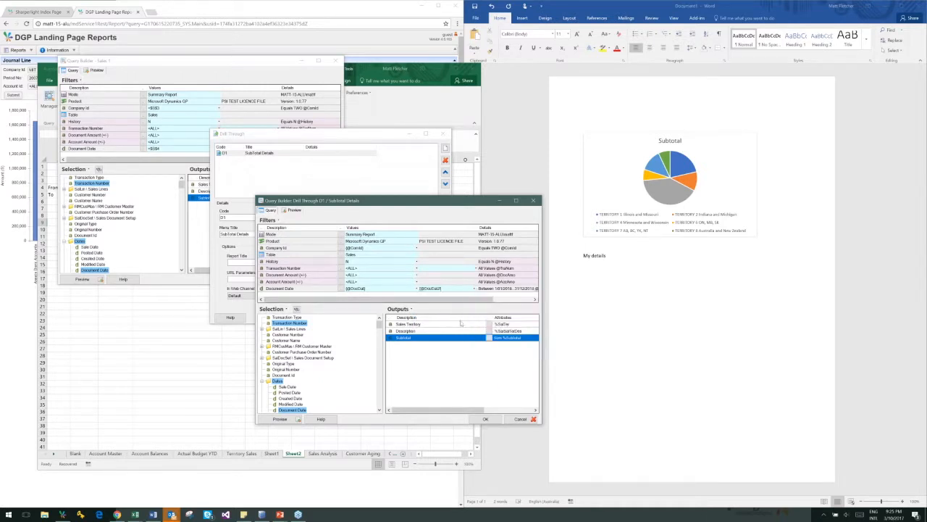
Add Sales Territory as a filter in the drill-through query and link it to the parent value {%SalTer}
{"action": "left_click", "coordinate": [417, 326]}
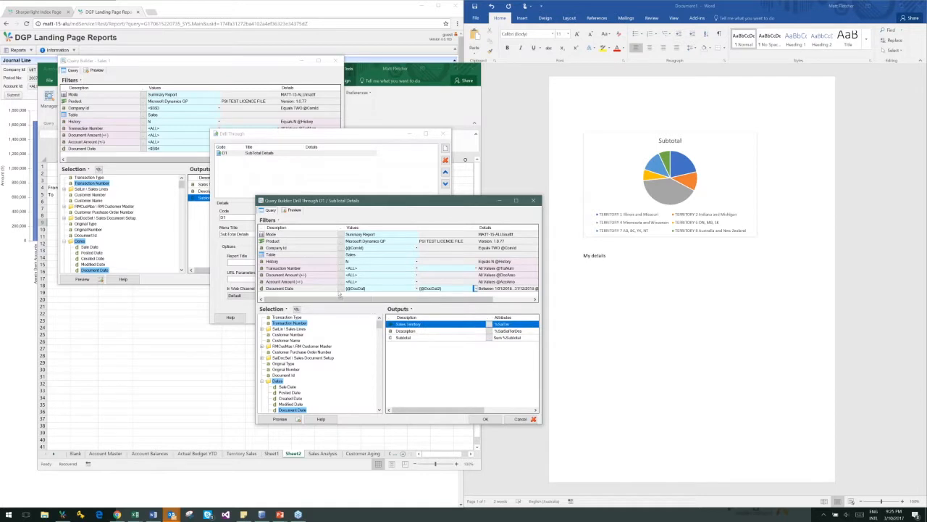
{"action": "left_click_drag", "start_coordinate": [417, 324], "coordinate": [310, 284]}
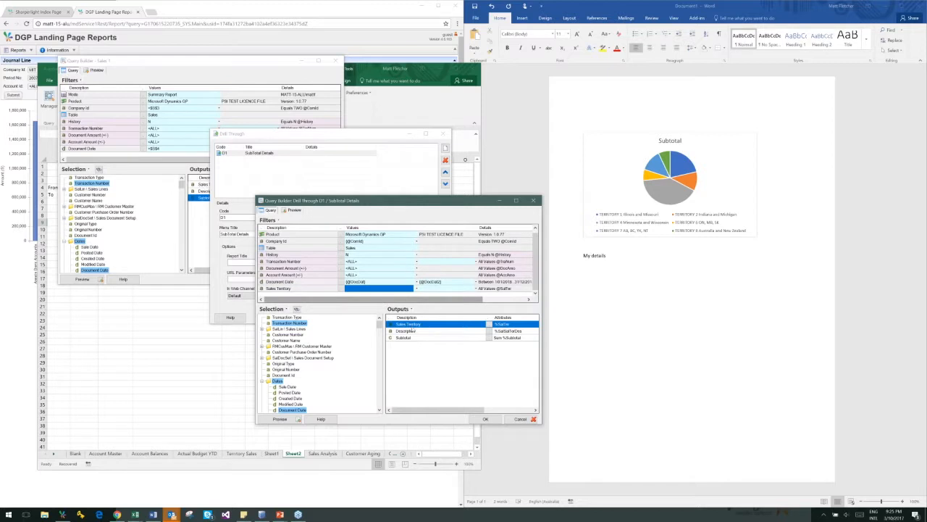
{"action": "left_click", "coordinate": [416, 289]}
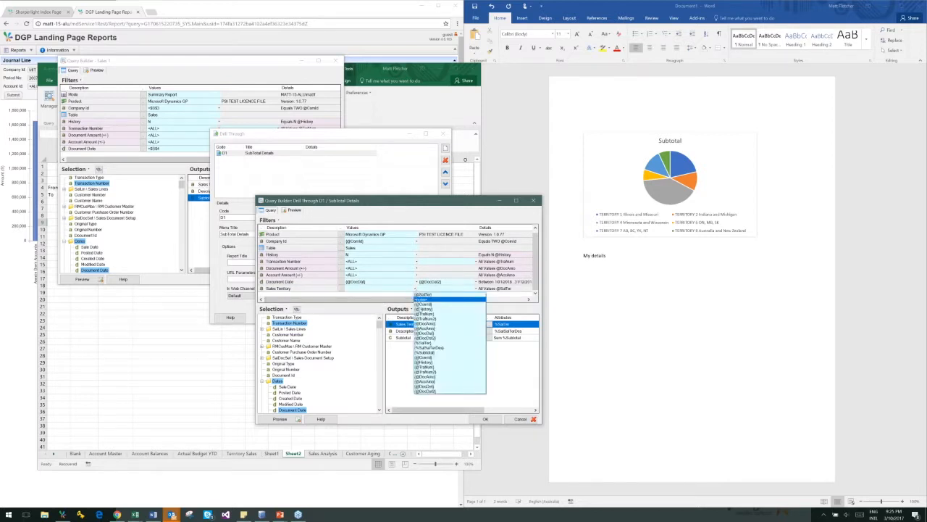
{"action": "left_click", "coordinate": [425, 343]}
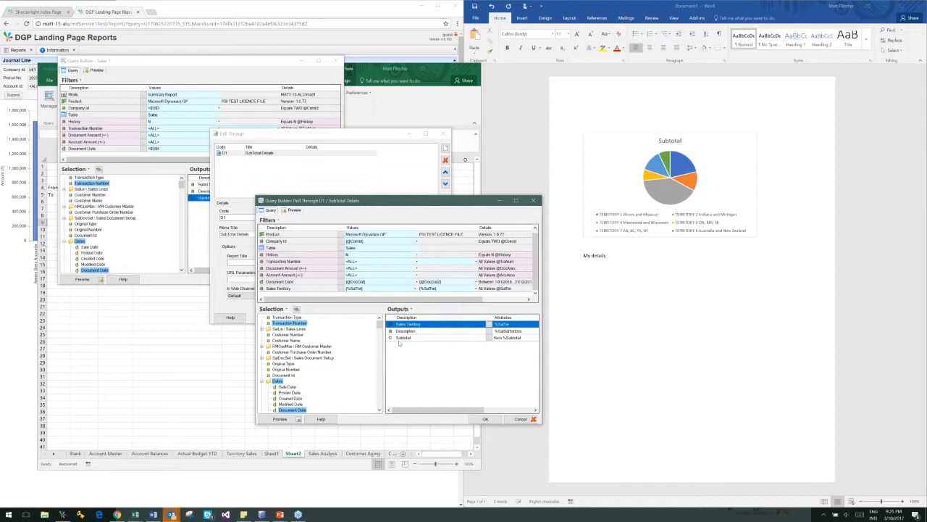
Replace the Sales Territory and Description outputs with Customer Number and Customer Name, and save the drill-through query and its setup
{"action": "left_click_drag", "start_coordinate": [287, 335], "coordinate": [406, 335]}
{"action": "left_click", "coordinate": [286, 341]}
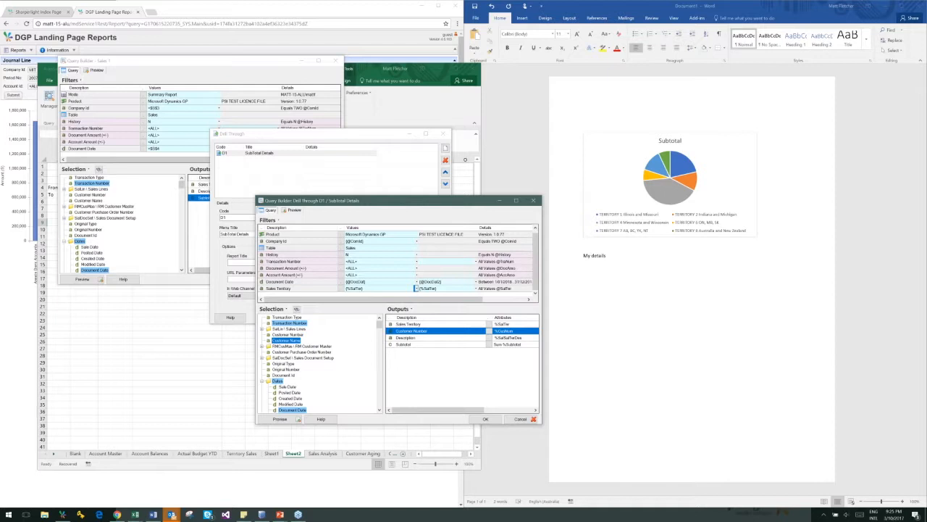
{"action": "left_click_drag", "start_coordinate": [286, 340], "coordinate": [406, 342]}
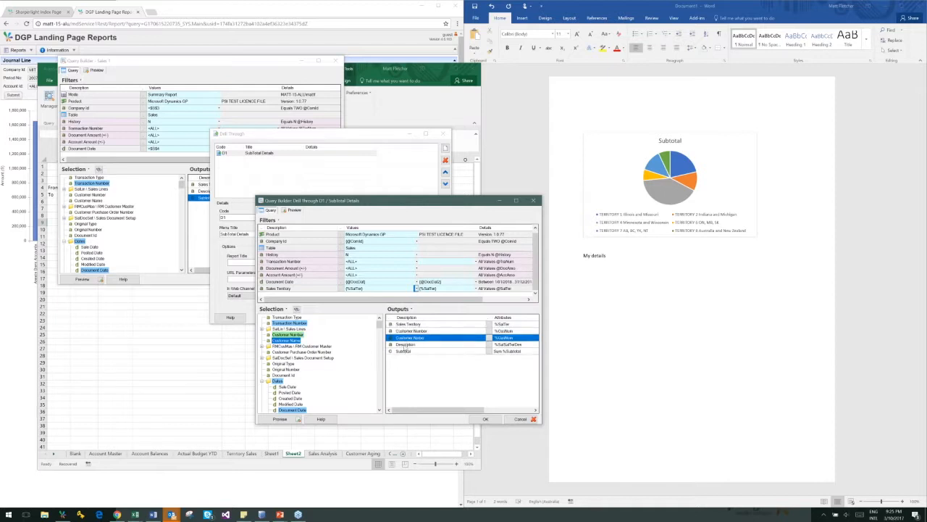
{"action": "left_click", "coordinate": [405, 345]}
{"action": "key", "text": "Delete"}
{"action": "left_click", "coordinate": [409, 323]}
{"action": "key", "text": "Delete"}
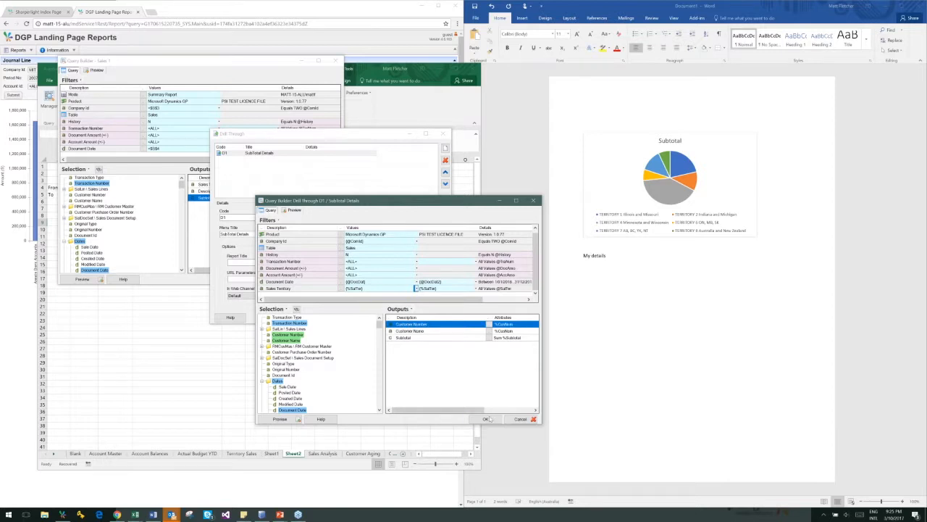
{"action": "left_click", "coordinate": [488, 419]}
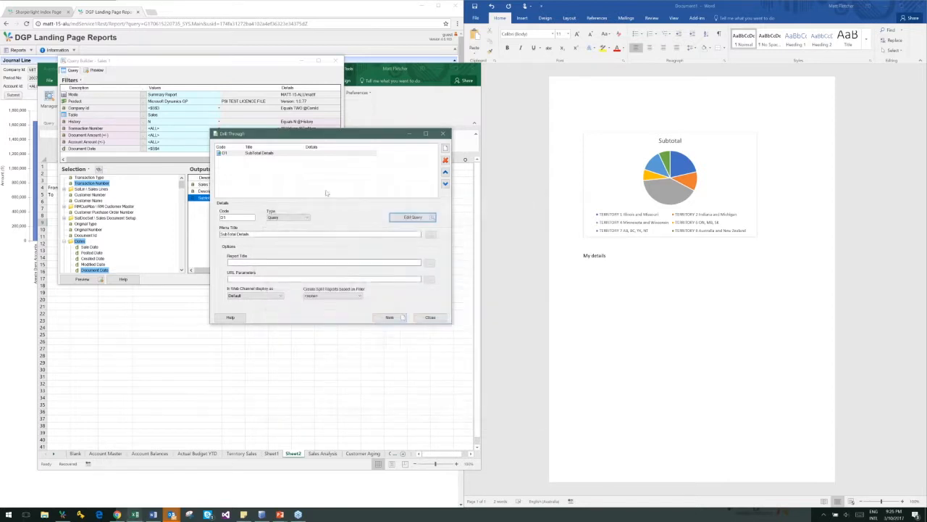
{"action": "left_click", "coordinate": [431, 317]}
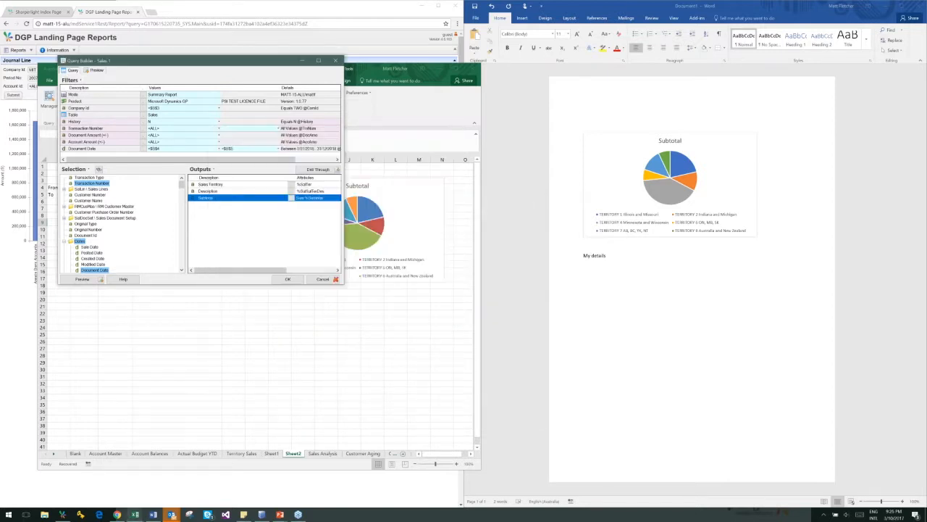
Preview the table query, test the SubTotal Details drill-through on the TERRITORY 1 subtotal, and accept the query
{"action": "left_click", "coordinate": [81, 279]}
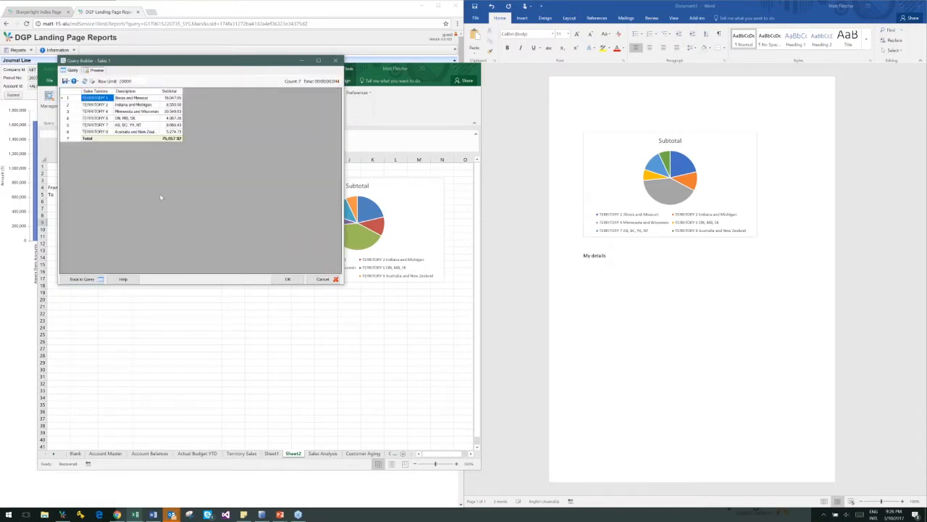
{"action": "right_click", "coordinate": [172, 97]}
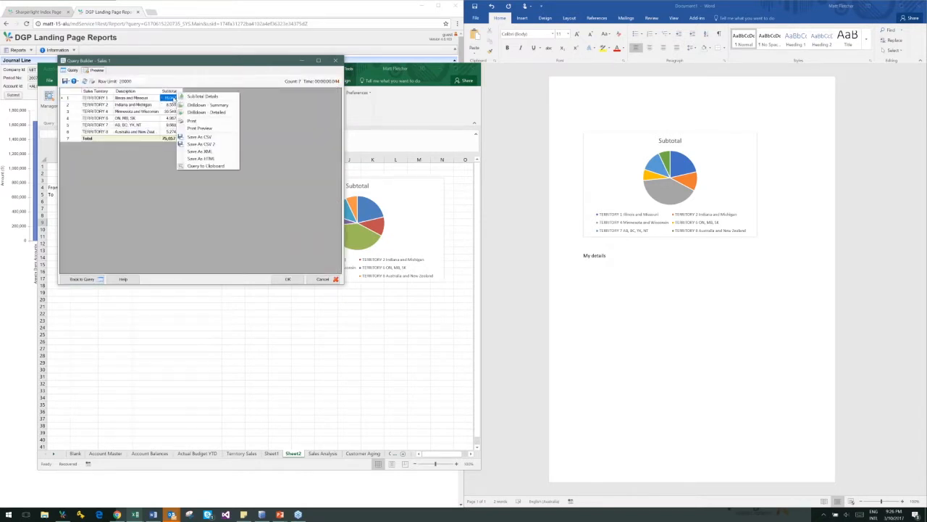
{"action": "left_click", "coordinate": [210, 97]}
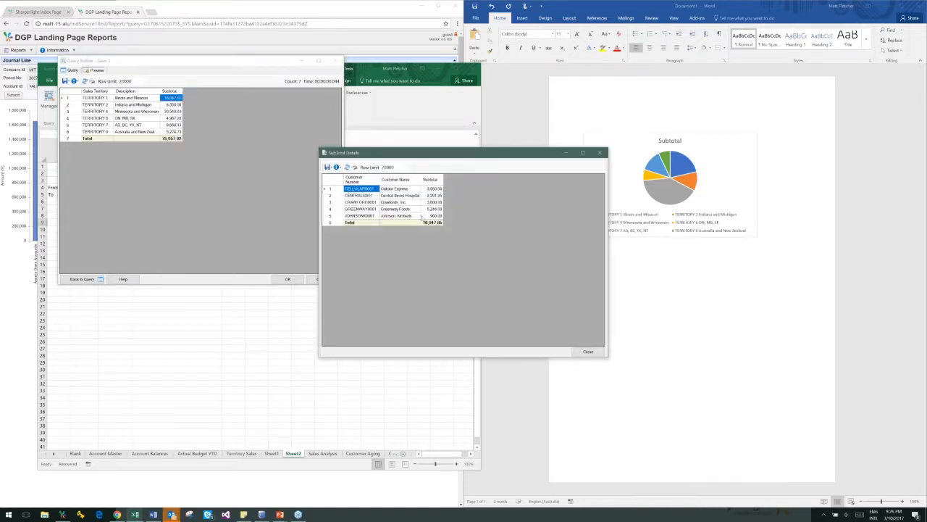
{"action": "left_click", "coordinate": [588, 352]}
{"action": "left_click", "coordinate": [287, 279]}
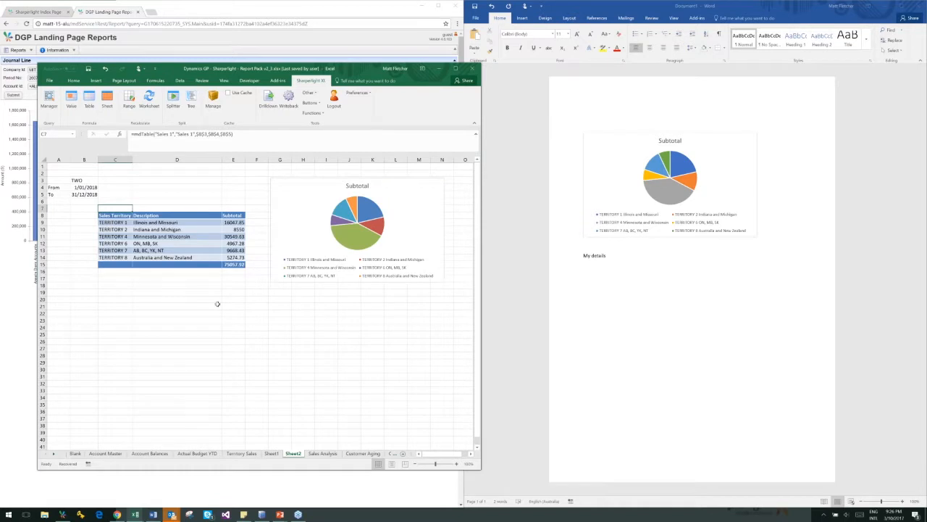
Run SubTotal Details on the TERRITORY 1 subtotal in the worksheet table, and close the results after reviewing them
{"action": "left_click_drag", "start_coordinate": [109, 217], "coordinate": [226, 216]}
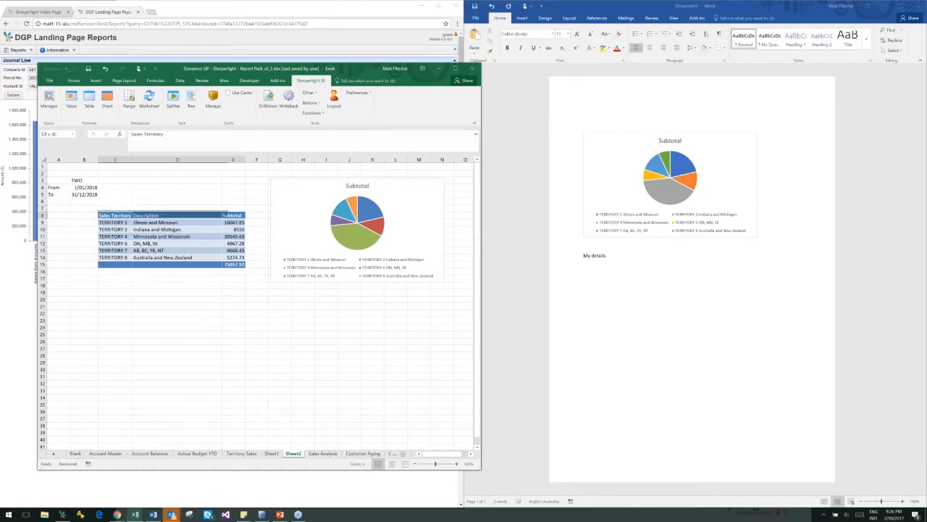
{"action": "left_click", "coordinate": [233, 291]}
{"action": "left_click", "coordinate": [233, 223]}
{"action": "right_click", "coordinate": [231, 223]}
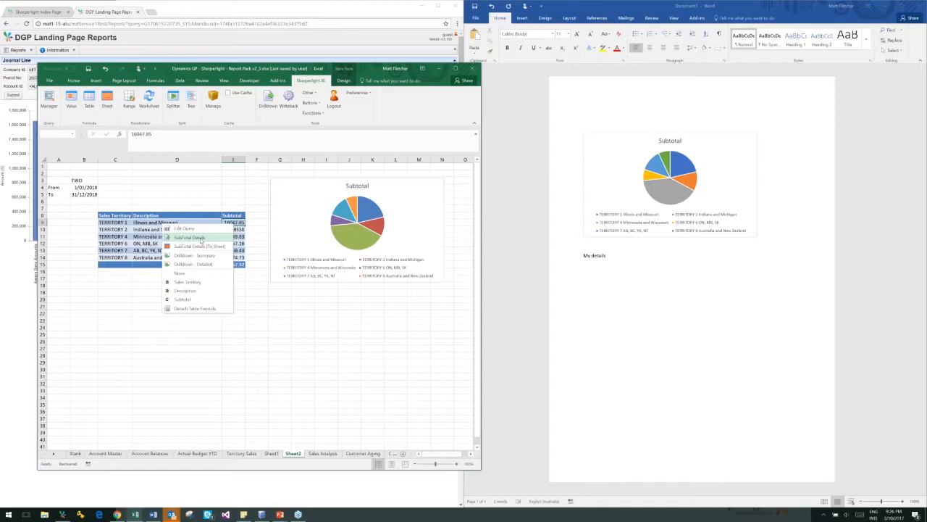
{"action": "left_click", "coordinate": [200, 239]}
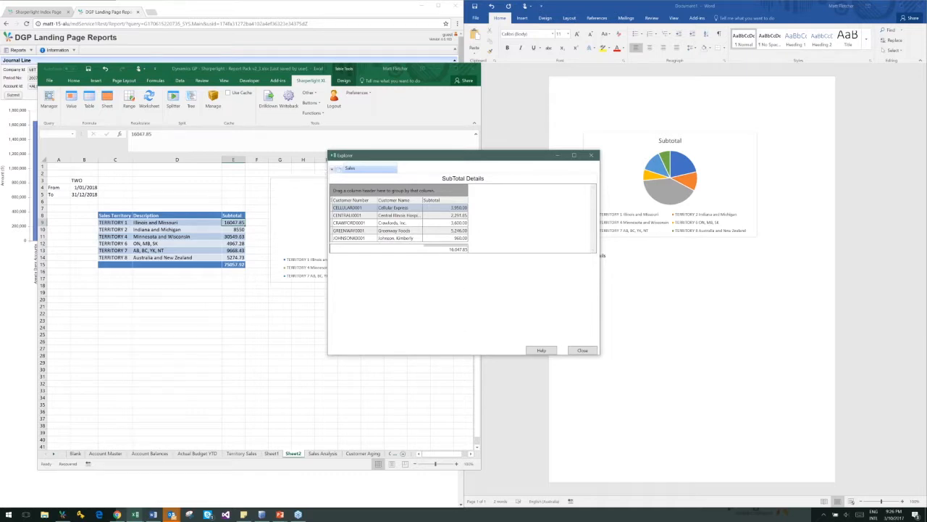
{"action": "left_click", "coordinate": [577, 351]}
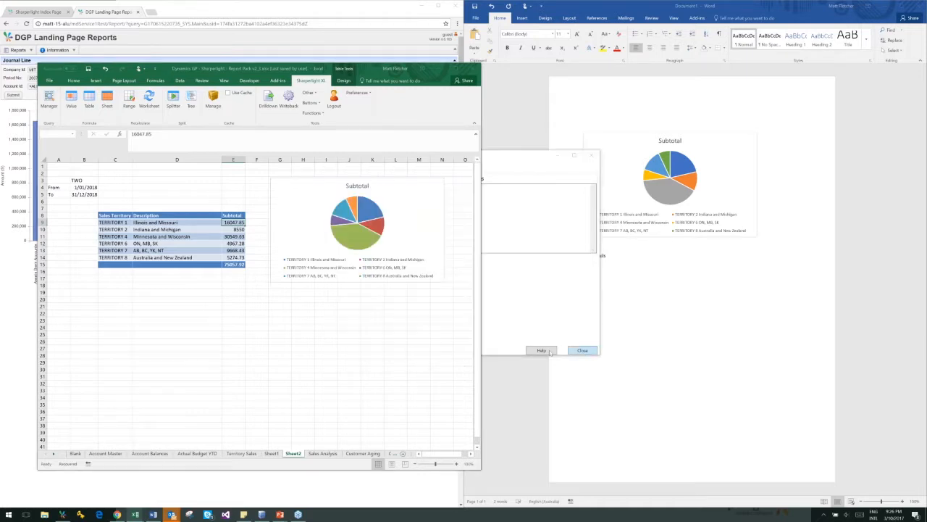
Send the SubTotal Details drill-through for the TERRITORY 1 subtotal to a new sheet
{"action": "right_click", "coordinate": [234, 223]}
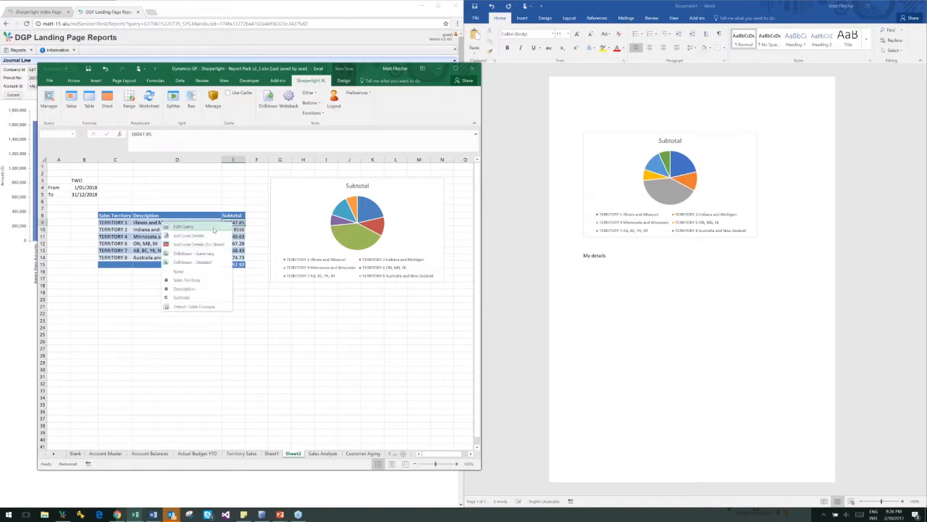
{"action": "left_click", "coordinate": [209, 248]}
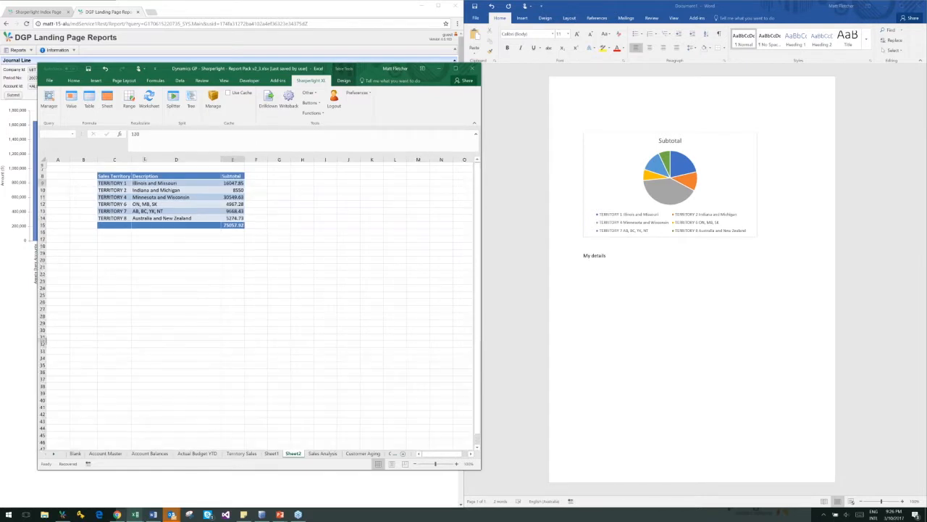
{"action": "left_click", "coordinate": [205, 329]}
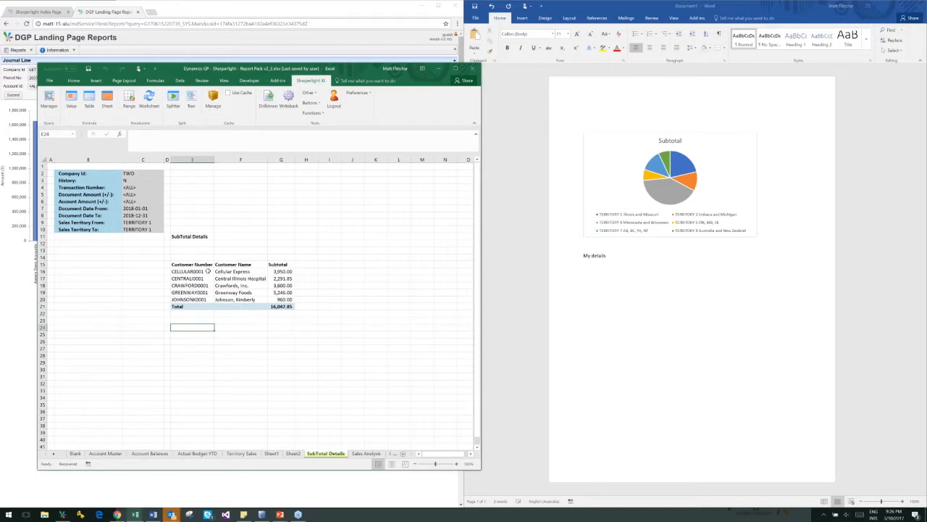
Set Document Date From to 2016-01-01 on the SubTotal Details sheet and widen the Subtotal column to fit the total
{"action": "left_click", "coordinate": [140, 208]}
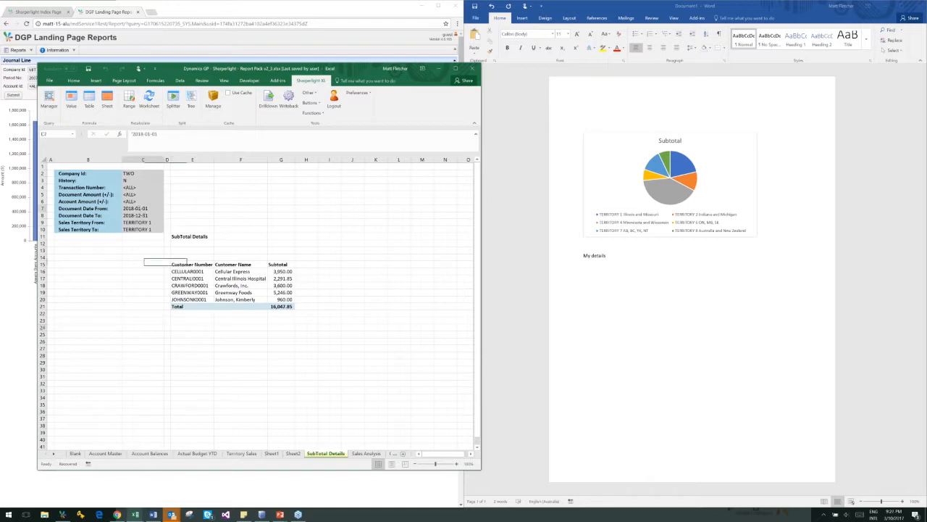
{"action": "left_click", "coordinate": [143, 134]}
{"action": "key", "text": "BackSpace"}
{"action": "type", "text": "6"}
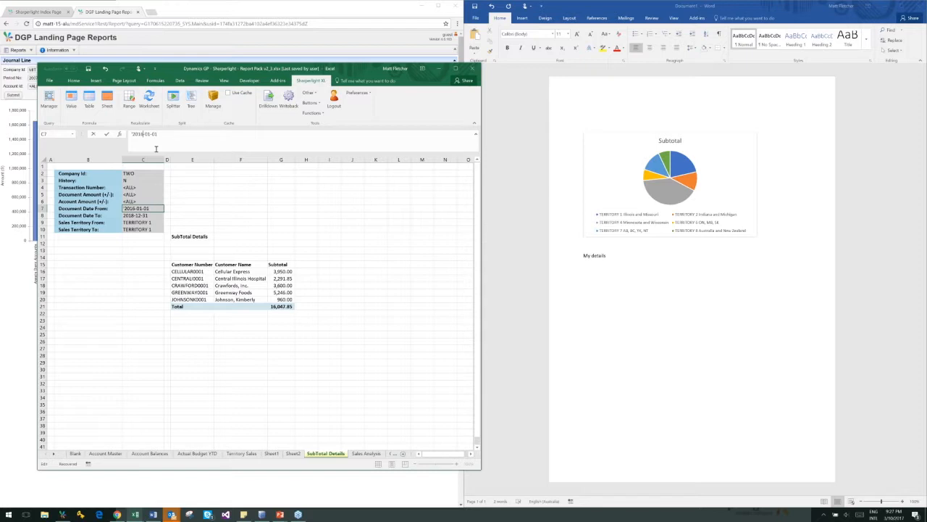
{"action": "key", "text": "Return"}
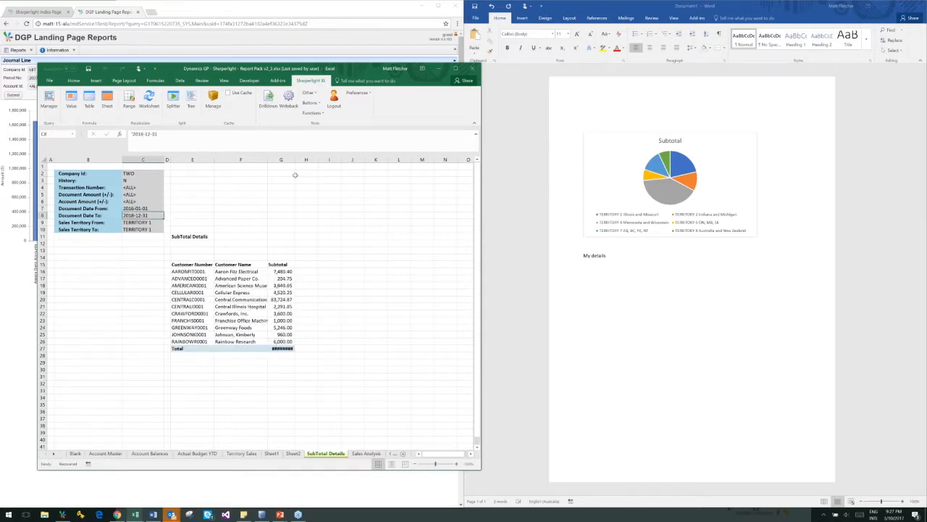
{"action": "left_click_drag", "start_coordinate": [296, 157], "coordinate": [308, 158]}
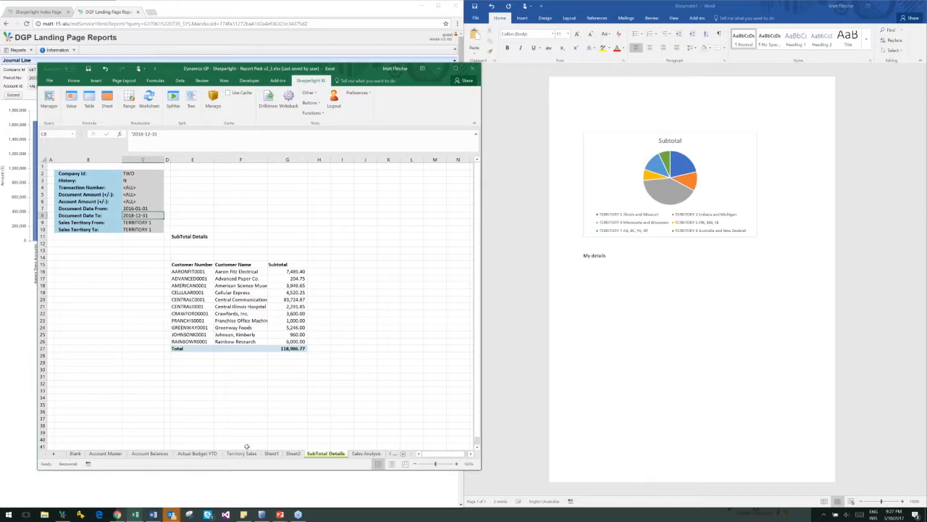
Look through the report sheets Sheet2, Territory Sales, Actual Budget YTD, Sales Analysis, Customer Aging and Customer Aging (RM)
{"action": "left_click", "coordinate": [293, 453]}
{"action": "left_click", "coordinate": [247, 382]}
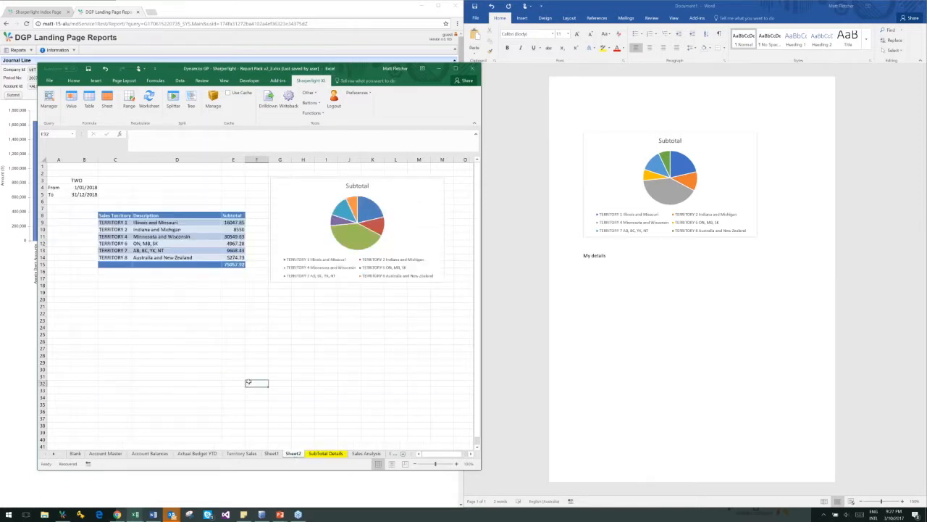
{"action": "left_click", "coordinate": [235, 356]}
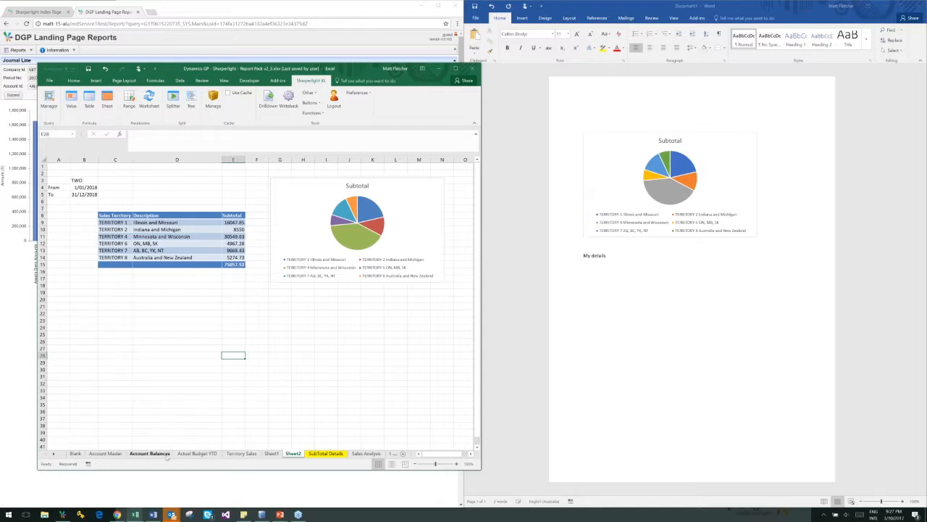
{"action": "left_click", "coordinate": [228, 453]}
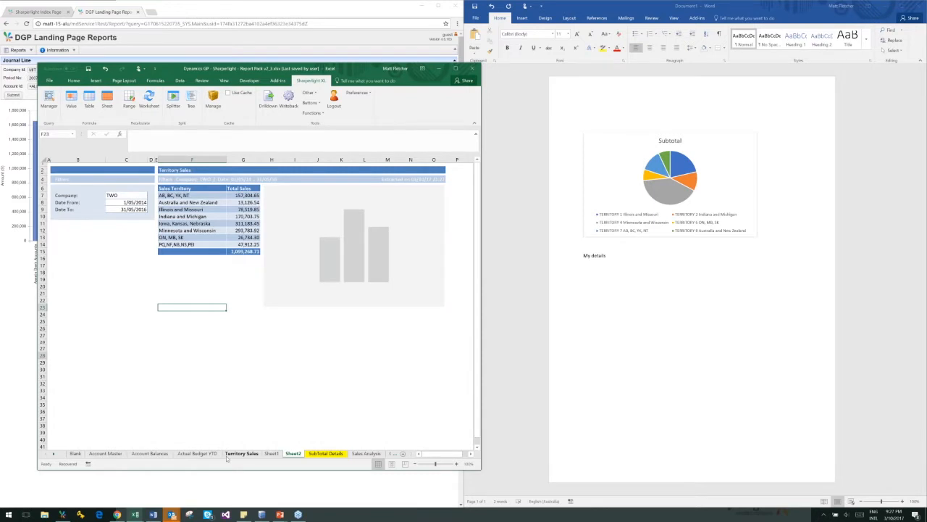
{"action": "left_click", "coordinate": [198, 454]}
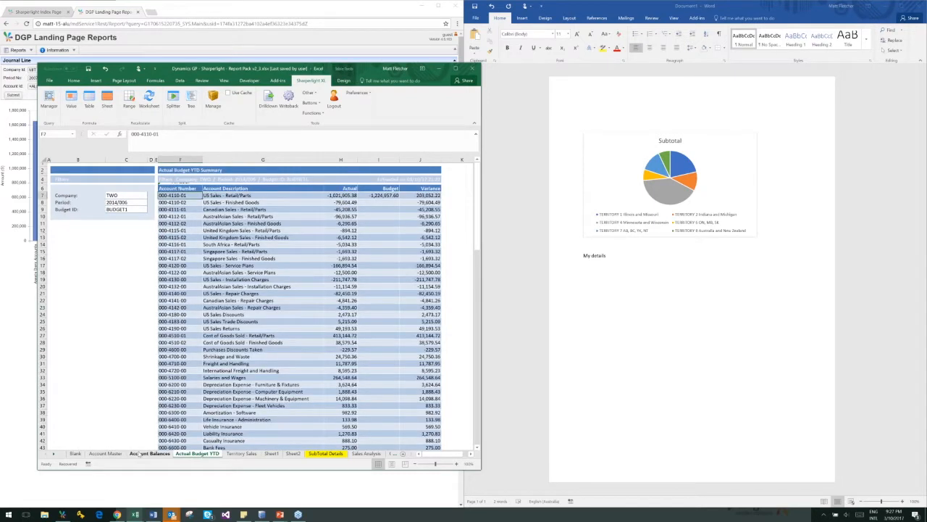
{"action": "left_click", "coordinate": [358, 455]}
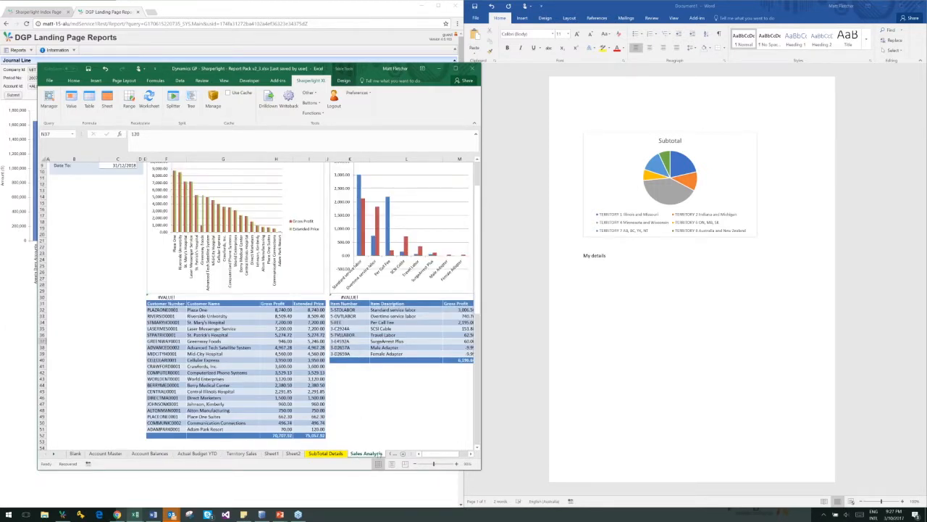
{"action": "left_click", "coordinate": [392, 453]}
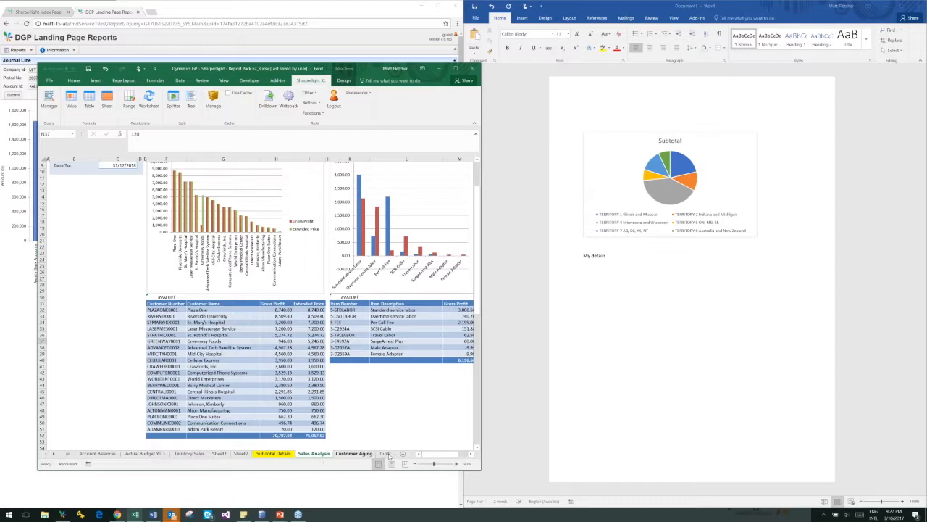
{"action": "left_click", "coordinate": [389, 454]}
{"action": "left_click", "coordinate": [389, 454]}
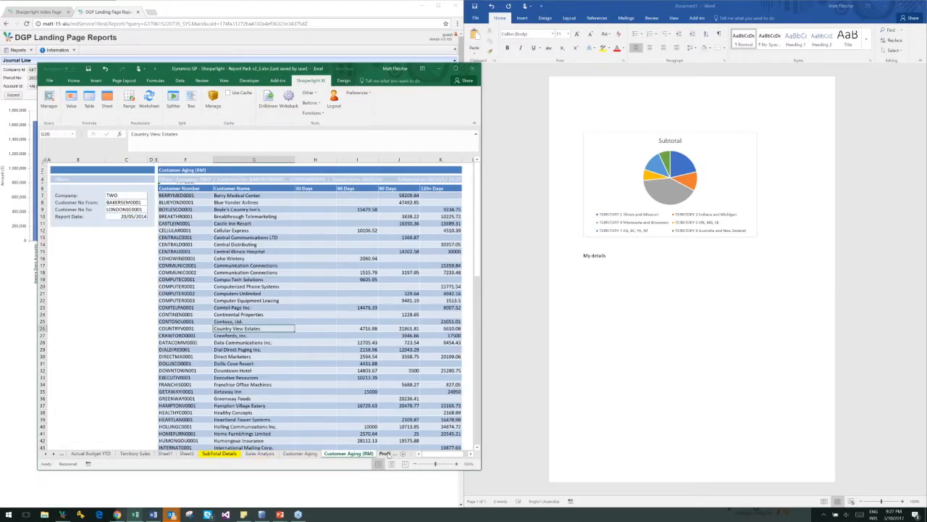
Examine the Net Sales rows of the Profit and Loss sheet and the Current Month Actual formula for Sales
{"action": "left_click", "coordinate": [389, 454]}
{"action": "left_click", "coordinate": [255, 217]}
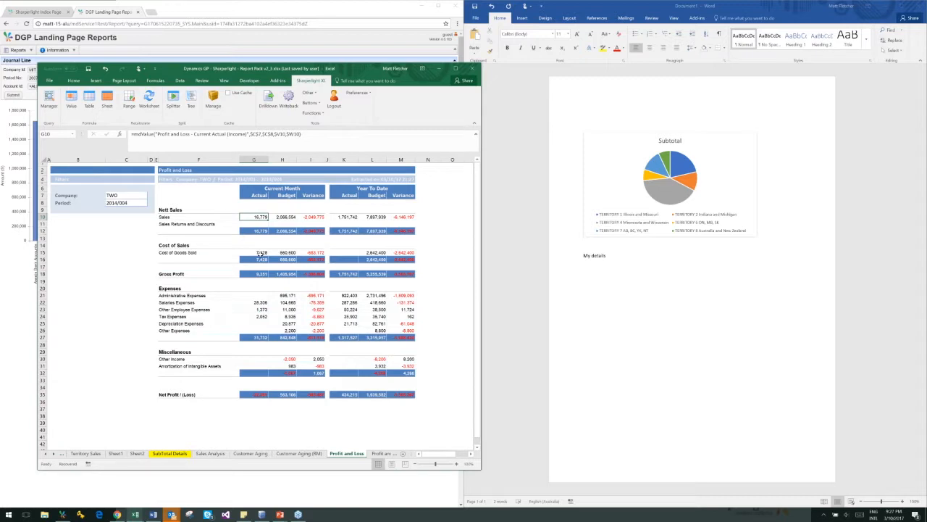
{"action": "left_click", "coordinate": [169, 217]}
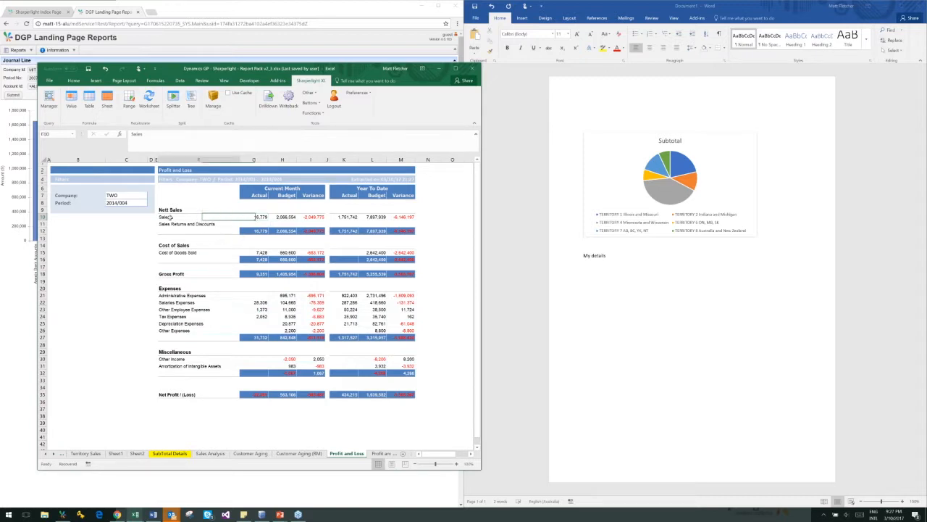
{"action": "left_click", "coordinate": [170, 225]}
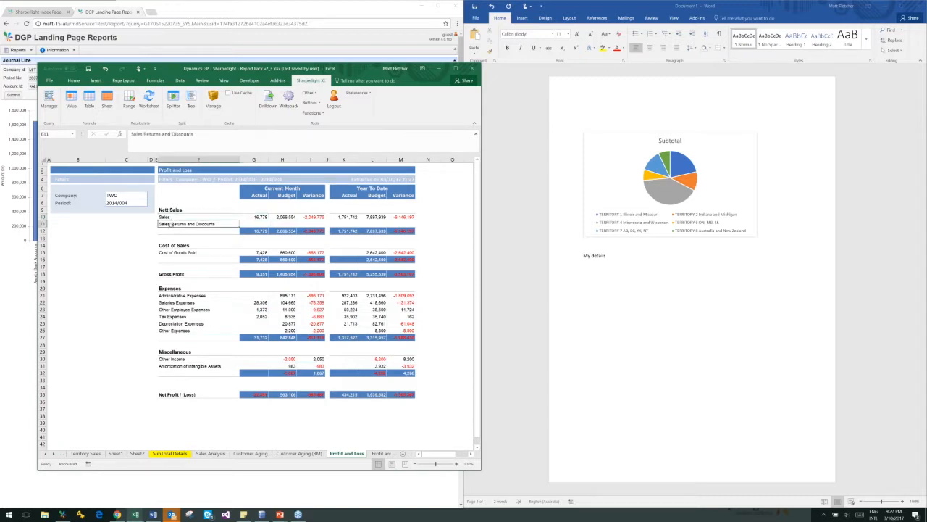
{"action": "left_click", "coordinate": [265, 218]}
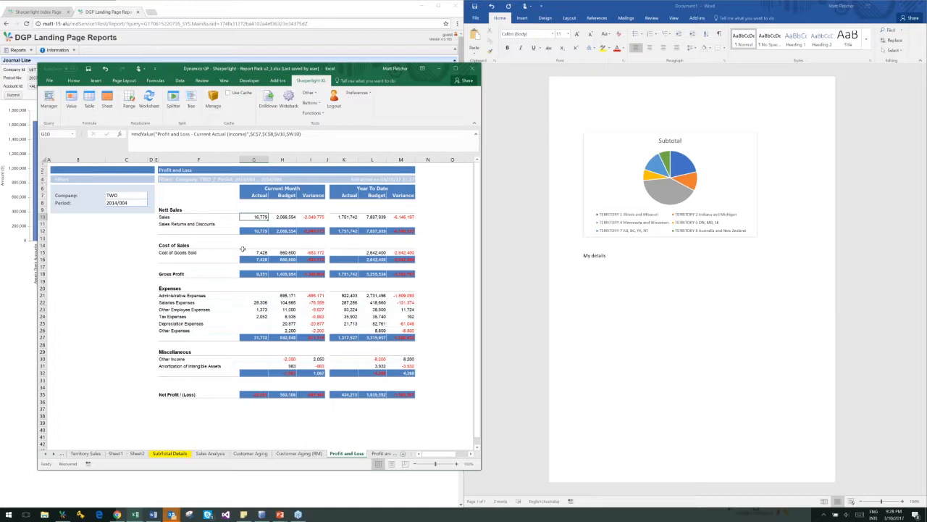
Select the Current Month Actual value for Sales and recalculate the Profit and Loss worksheet
{"action": "left_click", "coordinate": [102, 256]}
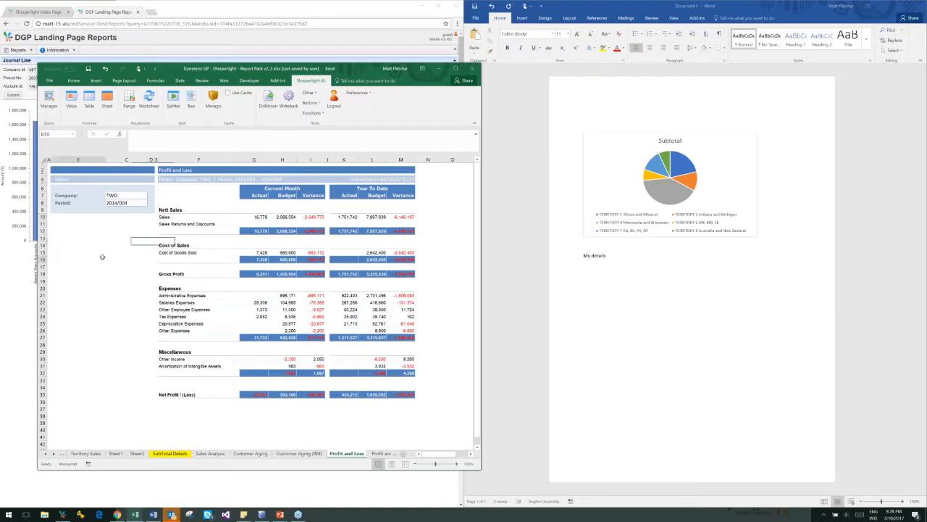
{"action": "left_click", "coordinate": [114, 237]}
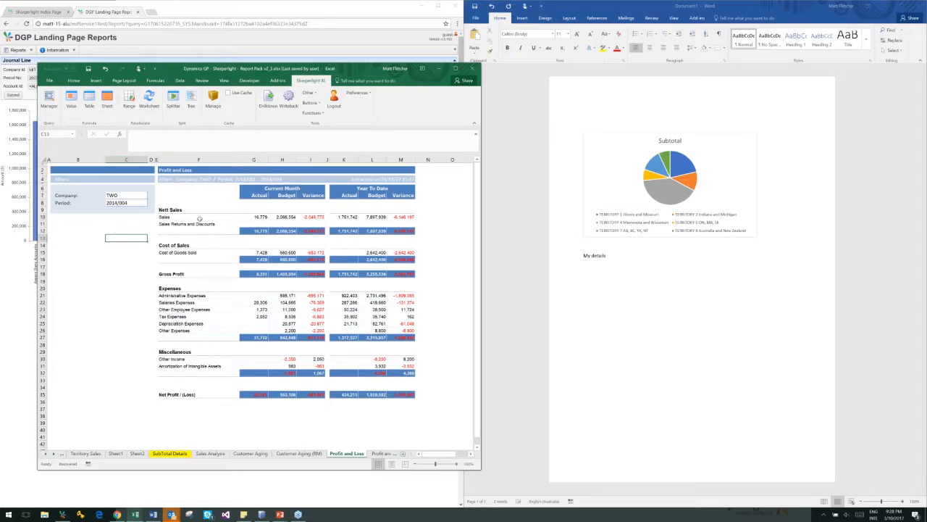
{"action": "left_click", "coordinate": [250, 216]}
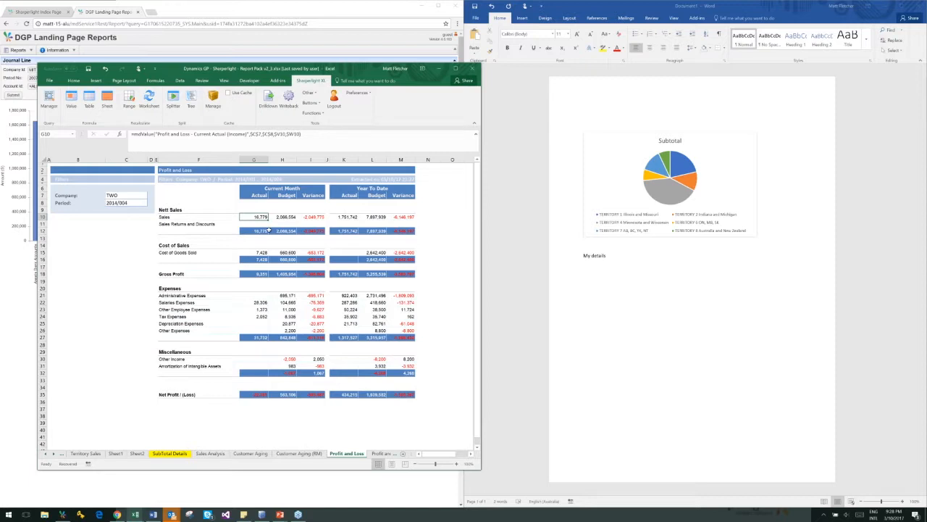
{"action": "left_click", "coordinate": [150, 101]}
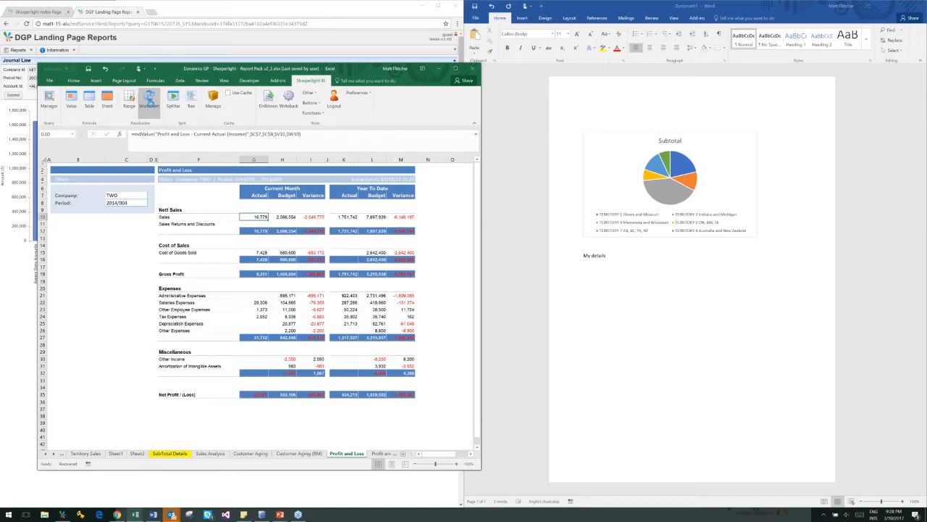
Set the Profit and Loss Period filter to 2014/007 and look over the Current Month and Year To Date figures
{"action": "left_click", "coordinate": [140, 204]}
{"action": "left_click", "coordinate": [157, 137]}
{"action": "key", "text": "BackSpace"}
{"action": "type", "text": "7"}
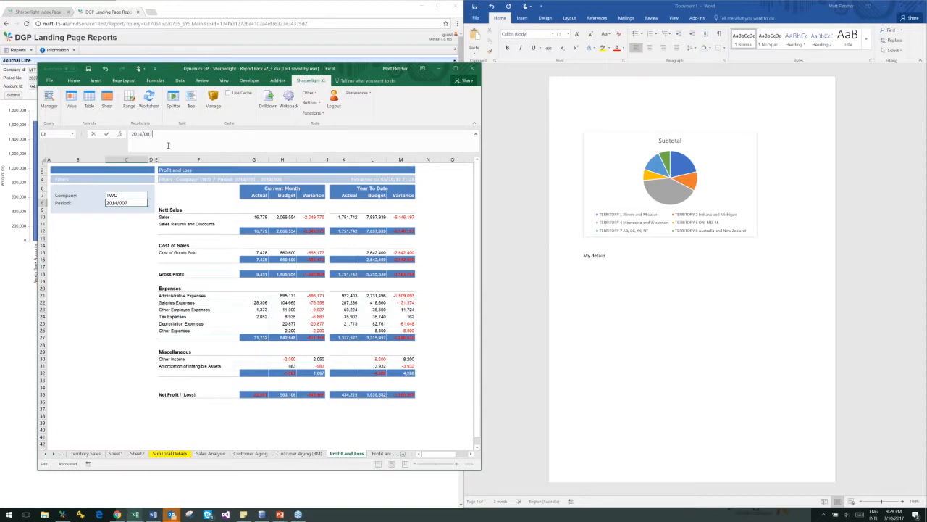
{"action": "key", "text": "Return"}
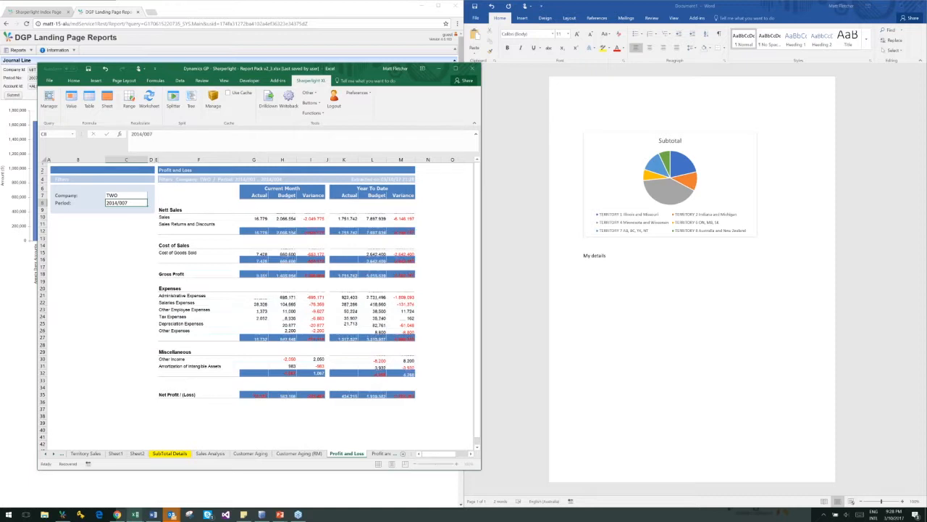
{"action": "left_click_drag", "start_coordinate": [253, 217], "coordinate": [402, 395]}
{"action": "left_click", "coordinate": [432, 393]}
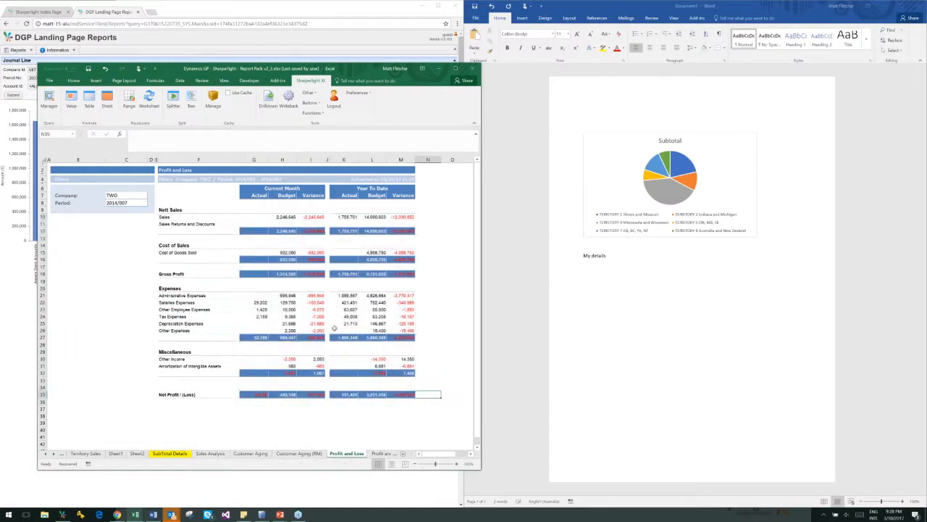
Set the Profit and Loss Period filter back to 2014/004
{"action": "left_click", "coordinate": [134, 203]}
{"action": "left_click", "coordinate": [165, 135]}
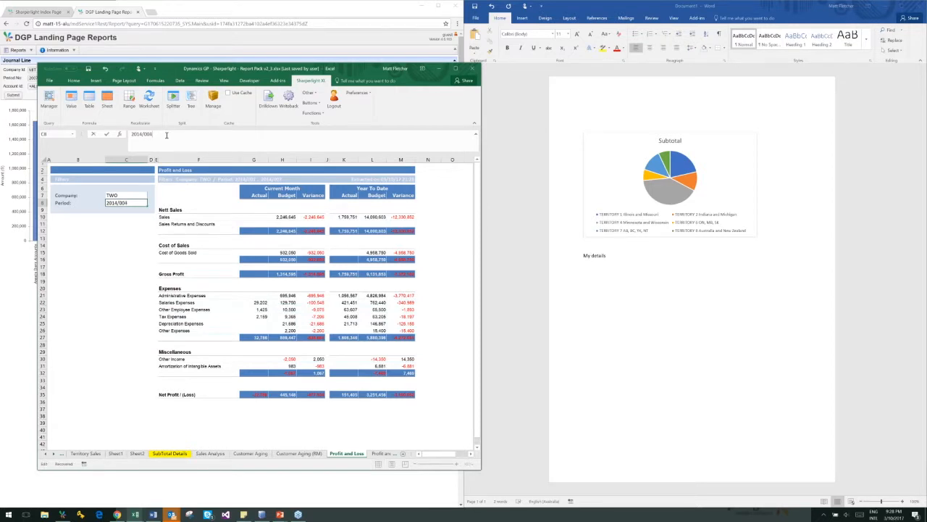
{"action": "key", "text": "Return"}
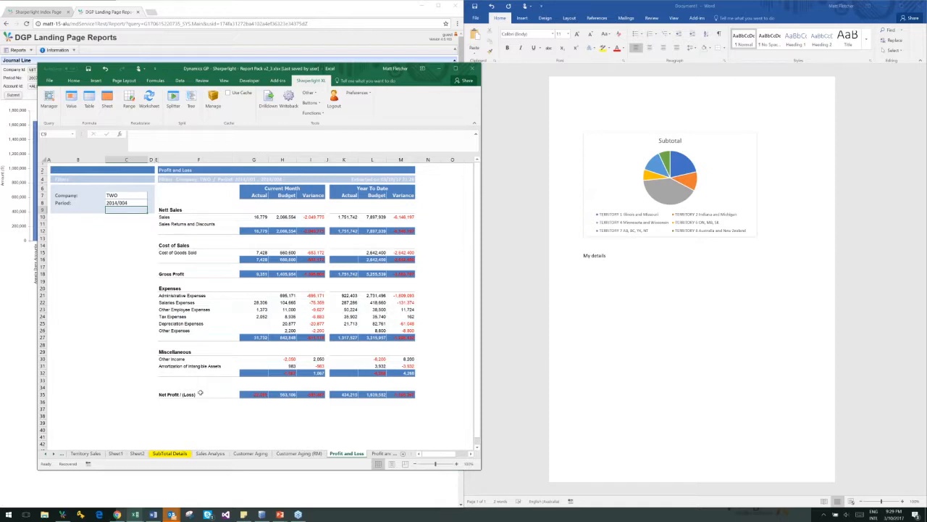
Return to Sheet2 and view the sales territory subtotal table and its pie chart
{"action": "left_click", "coordinate": [133, 454]}
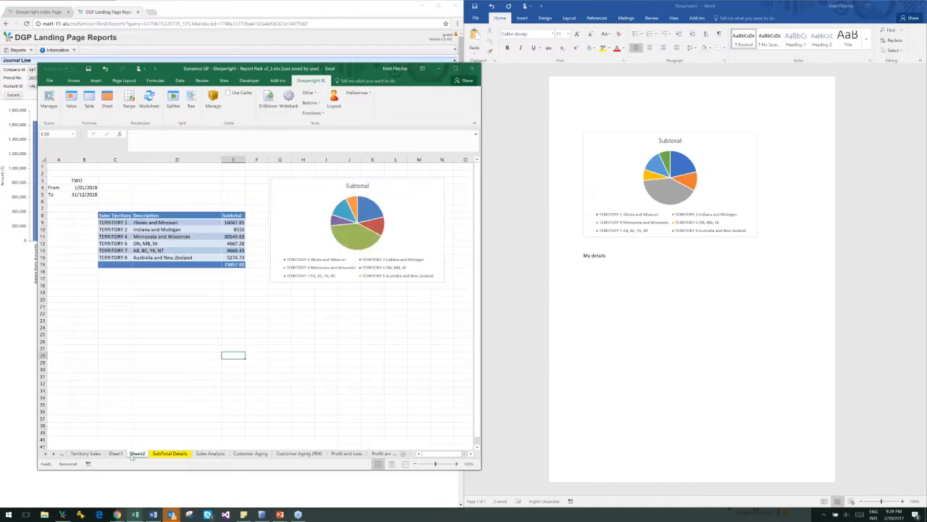
{"action": "left_click", "coordinate": [148, 362]}
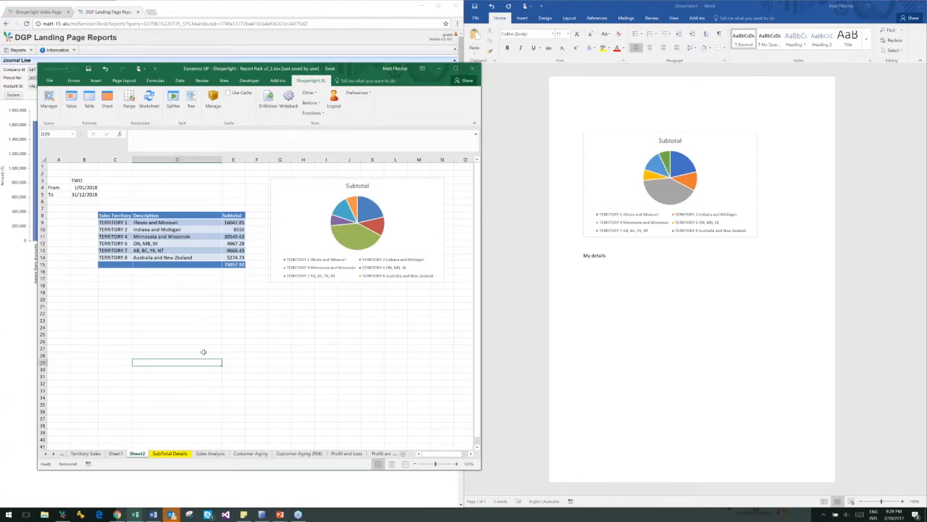
{"action": "left_click", "coordinate": [271, 348]}
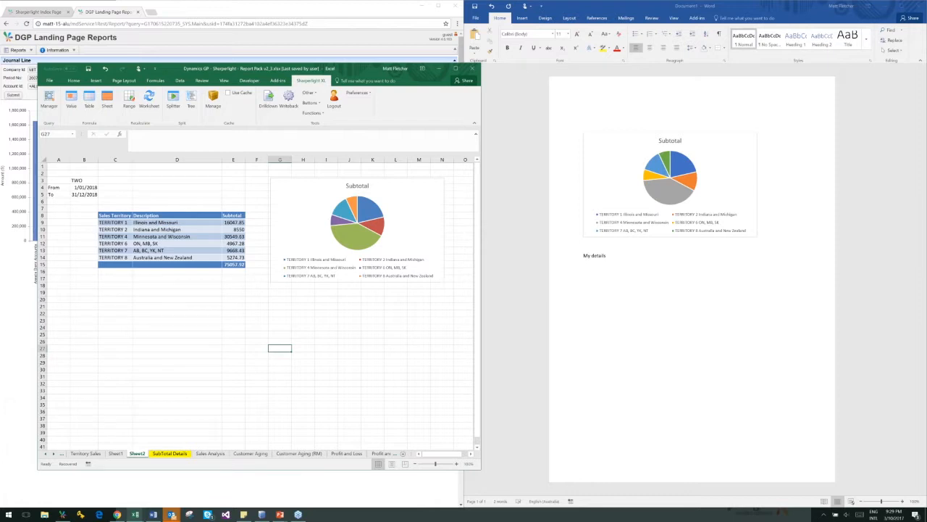
Switch to the running PowerPoint slide show
{"action": "key", "text": "alt+Tab"}
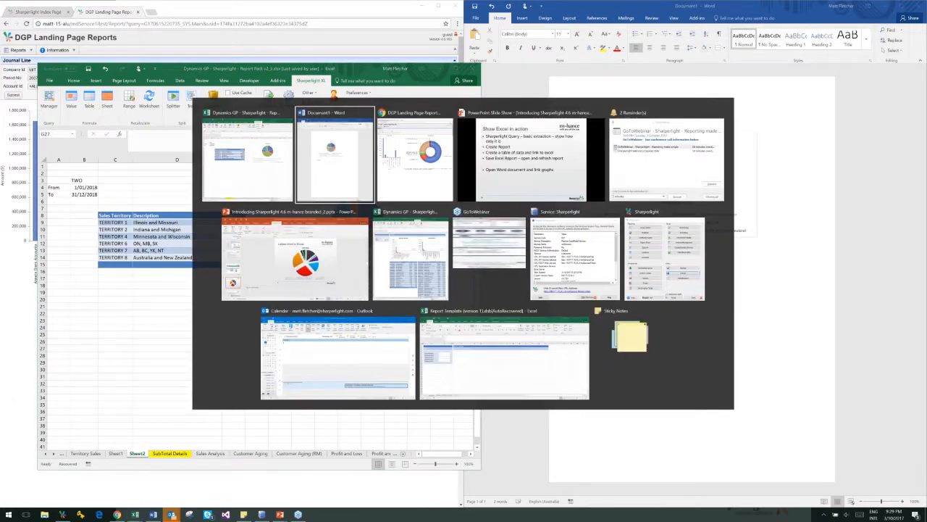
{"action": "key", "text": "alt+Tab"}
{"action": "key", "text": "alt+Tab"}
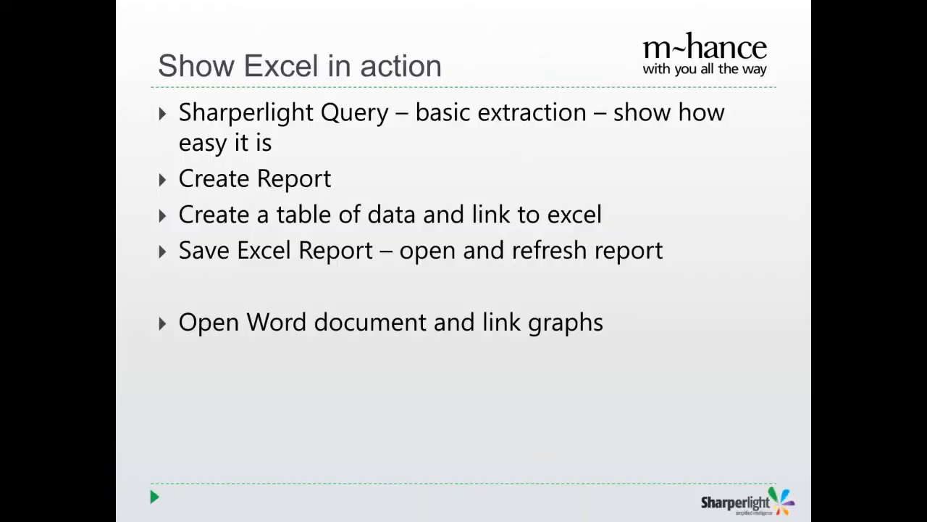
{"action": "key", "text": "Right"}
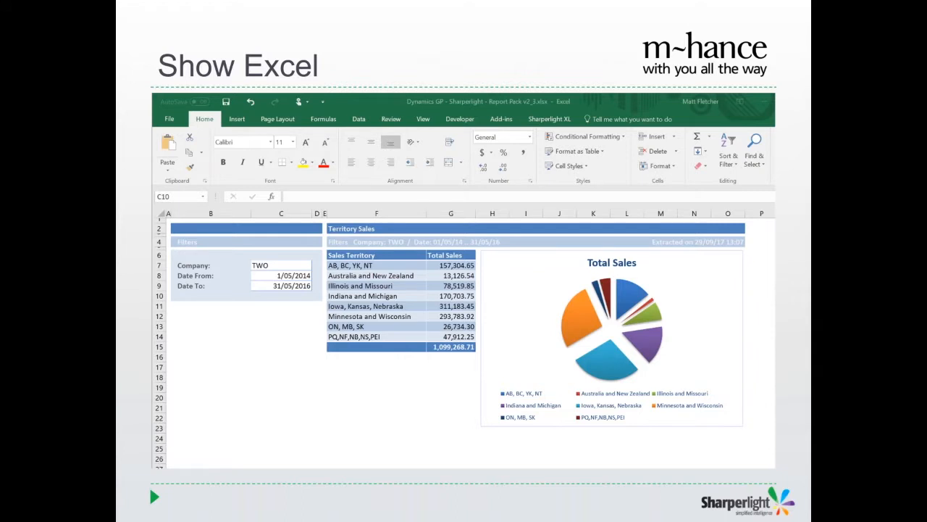
{"action": "key", "text": "Right"}
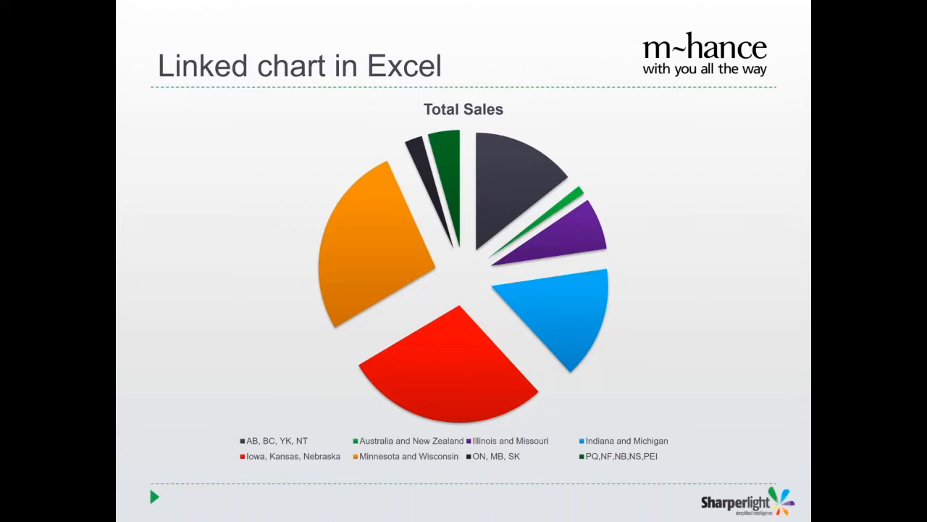
{"action": "key", "text": "Right"}
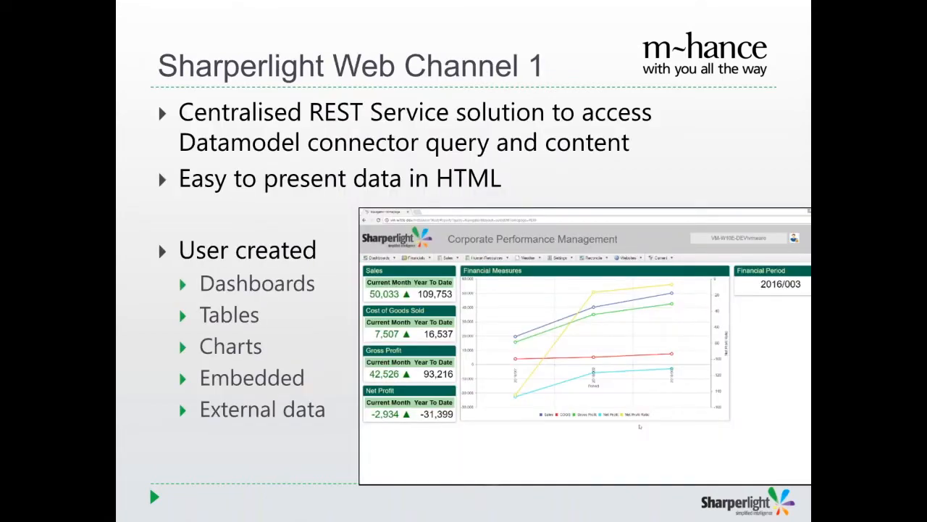
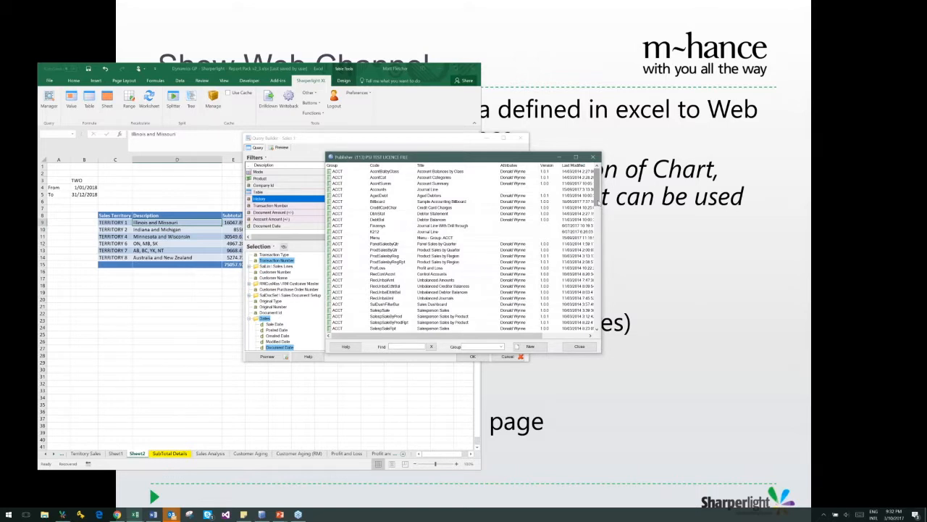
Publish the sales query with code SALESTeRMH, group DGP and title "Sales Territory with Drildown", and apply it
{"action": "scroll", "coordinate": [599, 212], "scroll_direction": "down", "scroll_amount": 1}
{"action": "left_click_drag", "start_coordinate": [599, 210], "coordinate": [596, 245]}
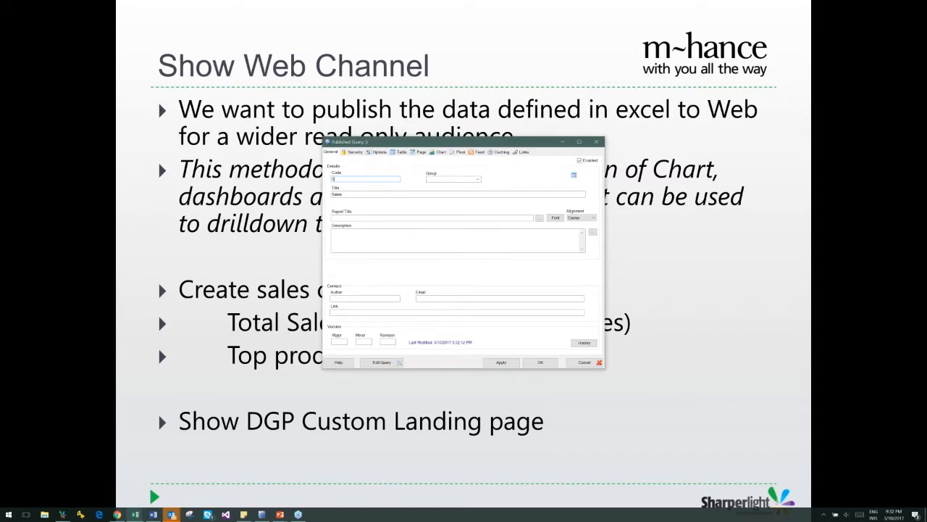
{"action": "type", "text": "ESforMH"}
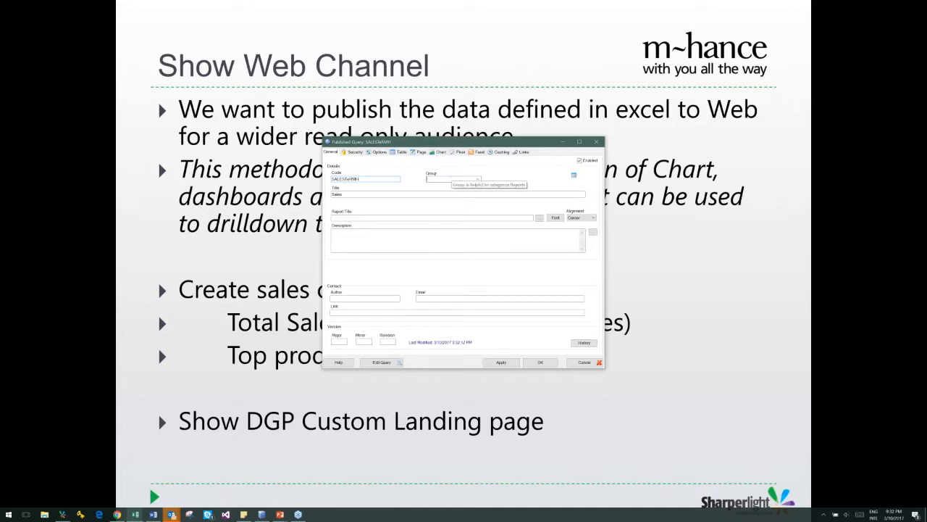
{"action": "type", "text": "DGP"}
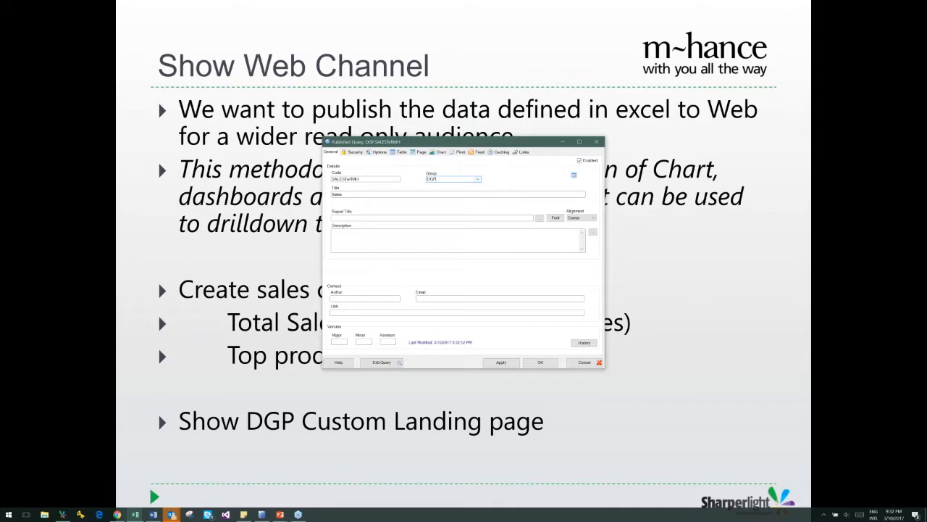
{"action": "key", "text": "Tab"}
{"action": "type", "text": "ith"}
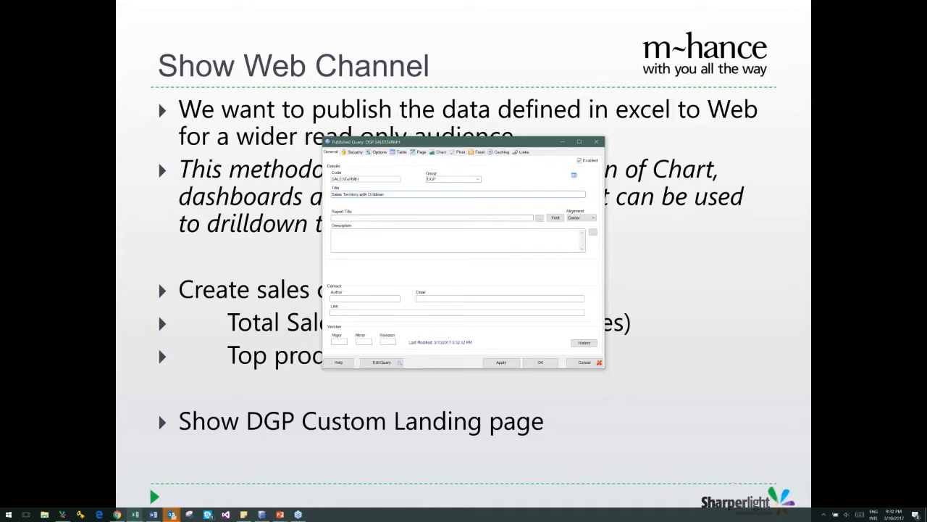
{"action": "left_click", "coordinate": [500, 362]}
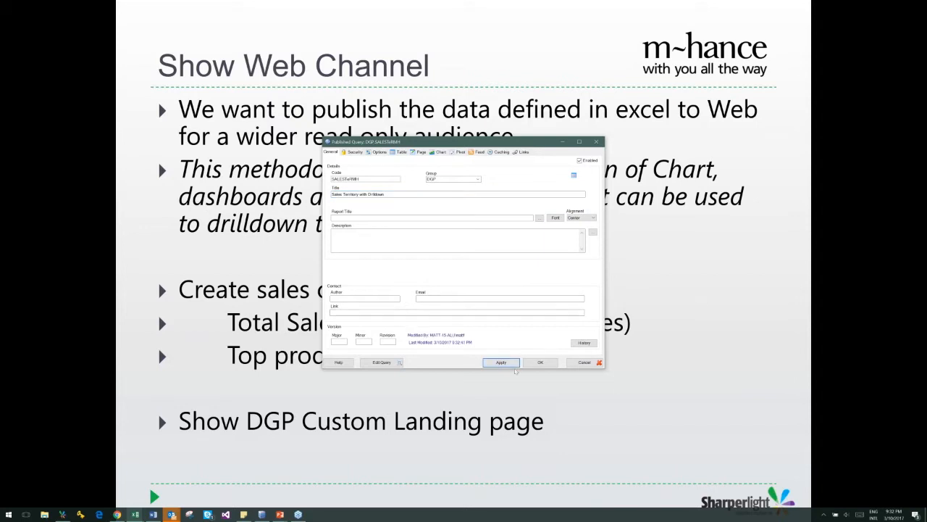
Copy the published query's Report link and open it in a new Chrome tab
{"action": "left_click", "coordinate": [524, 152]}
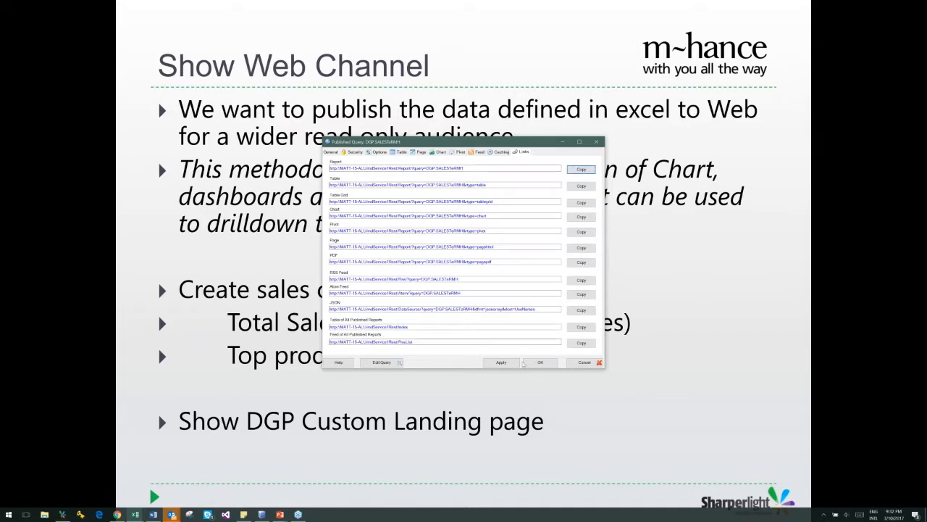
{"action": "left_click", "coordinate": [117, 514]}
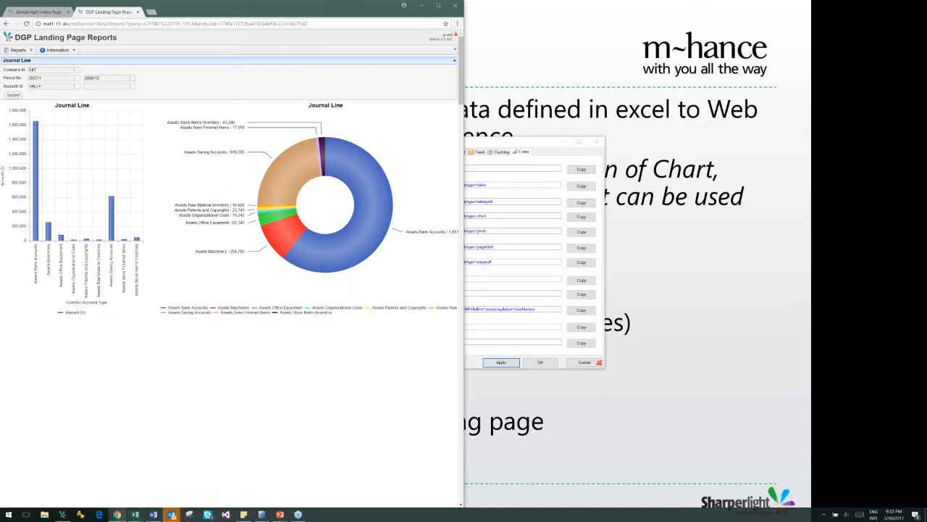
{"action": "left_click", "coordinate": [150, 12]}
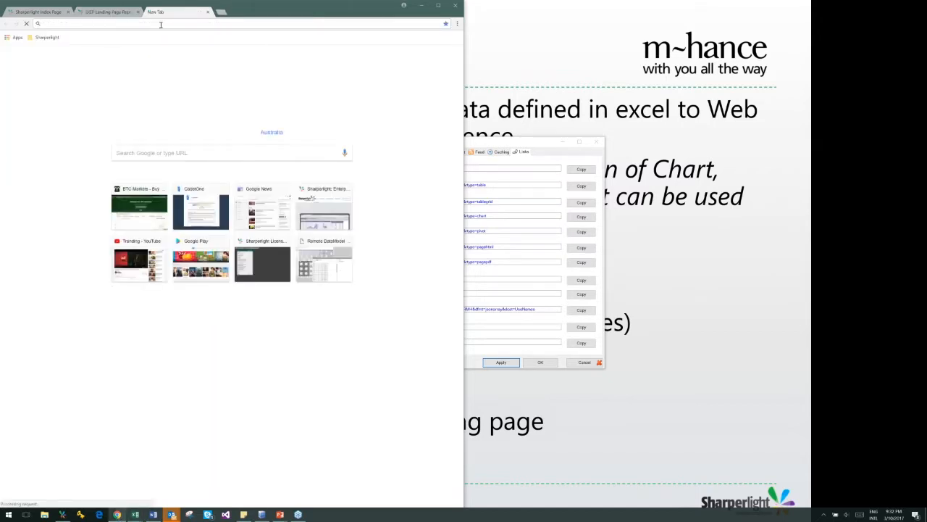
{"action": "type", "text": "matt1-15-alu/mdService1/Rest/Report/?query=DGP:SalesTeRM&userid=1349b147a2884b87a8f5032dfa3d2973"}
{"action": "key", "text": "Return"}
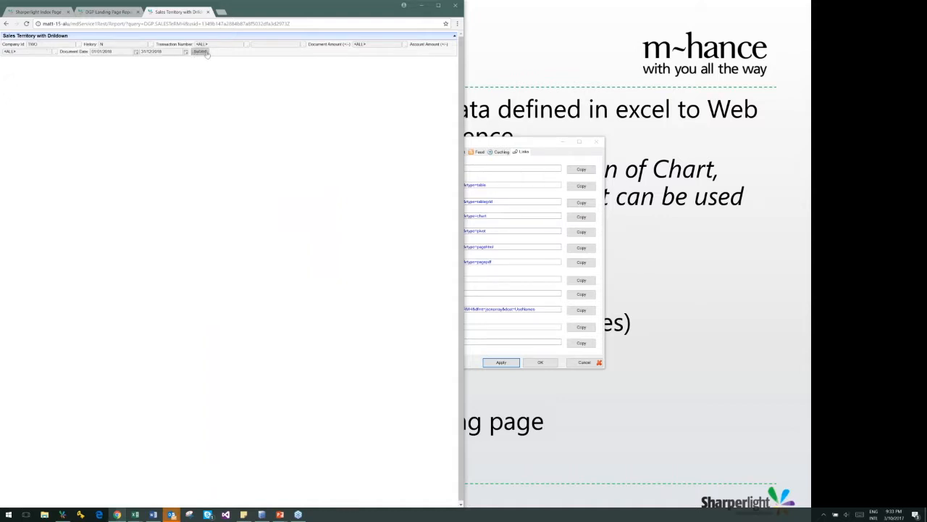
Enable stacked filters with one item per row for the published query and refresh the web report
{"action": "left_click", "coordinate": [513, 145]}
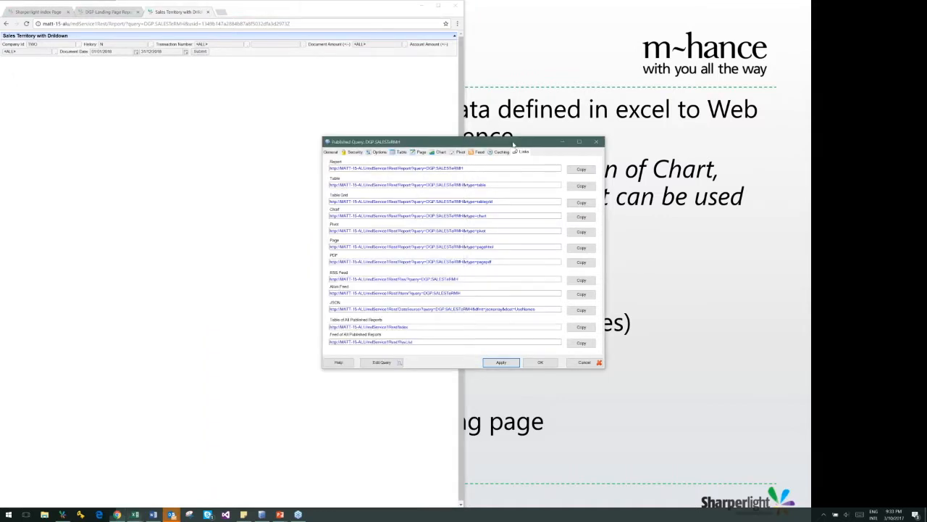
{"action": "left_click", "coordinate": [379, 152]}
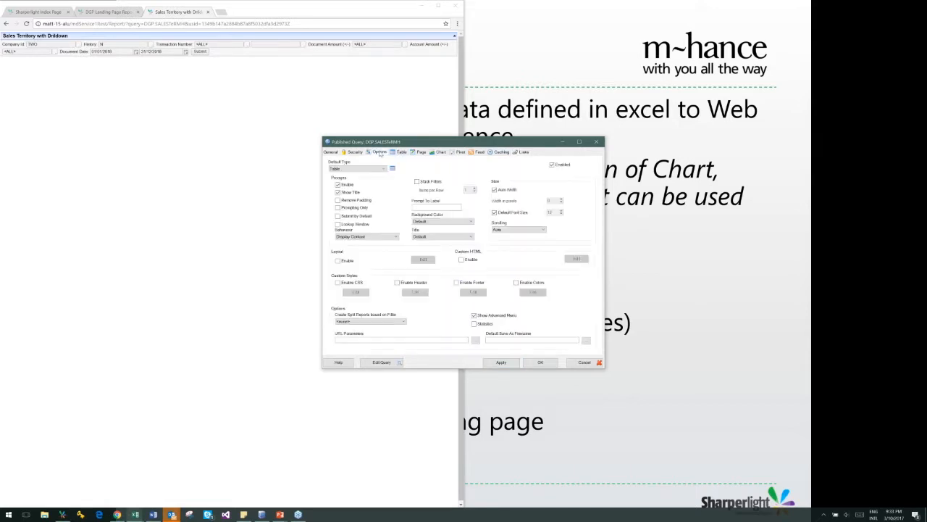
{"action": "left_click", "coordinate": [417, 181]}
{"action": "left_click", "coordinate": [487, 363]}
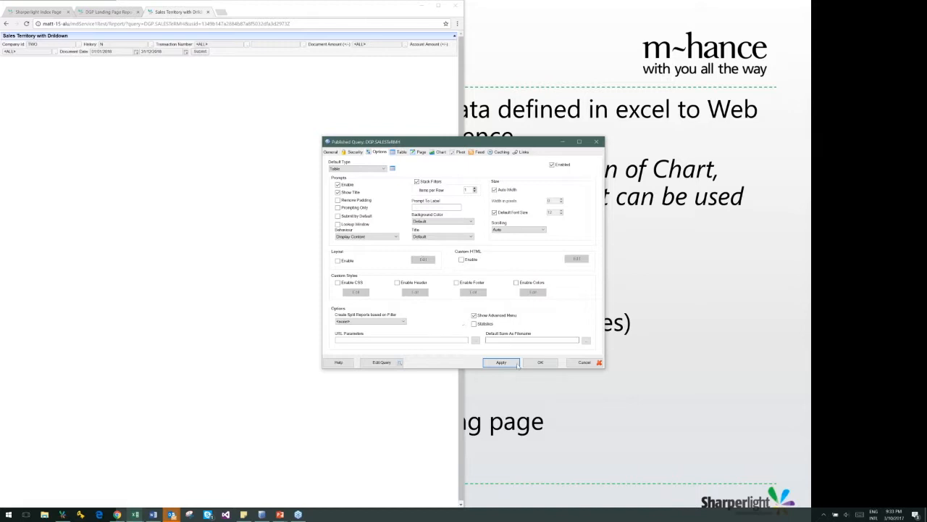
{"action": "left_click", "coordinate": [286, 335]}
{"action": "key", "text": "F5"}
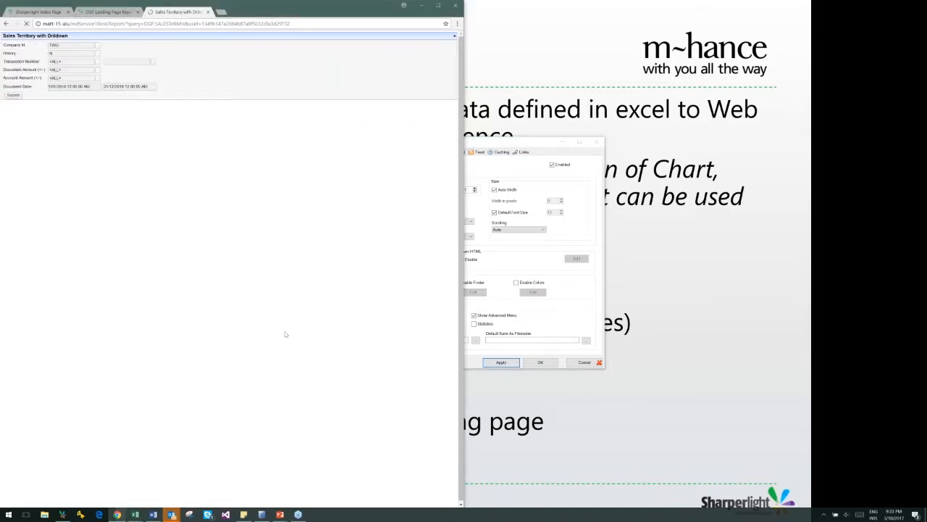
Hide the Account Amount, Document Amount and Transaction Number filters in the published query, apply the change and refresh the web report
{"action": "left_click", "coordinate": [526, 145]}
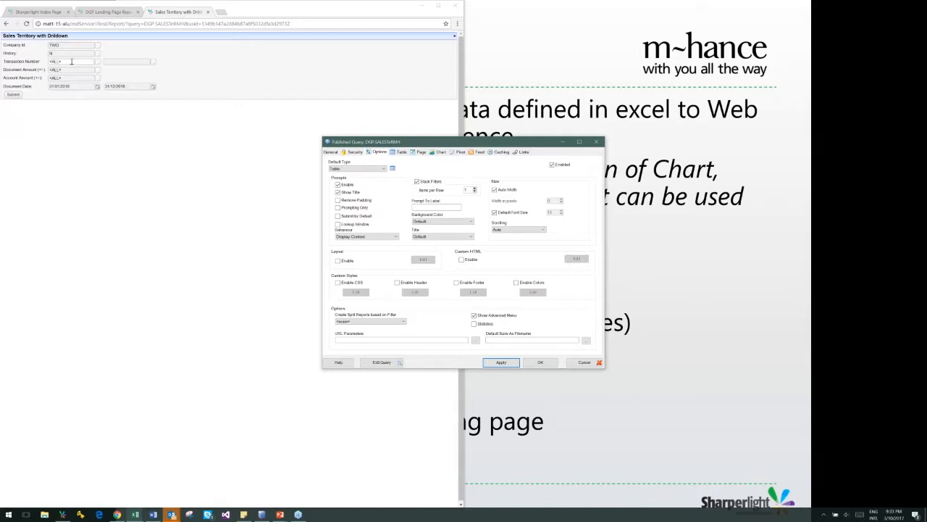
{"action": "left_click", "coordinate": [381, 362]}
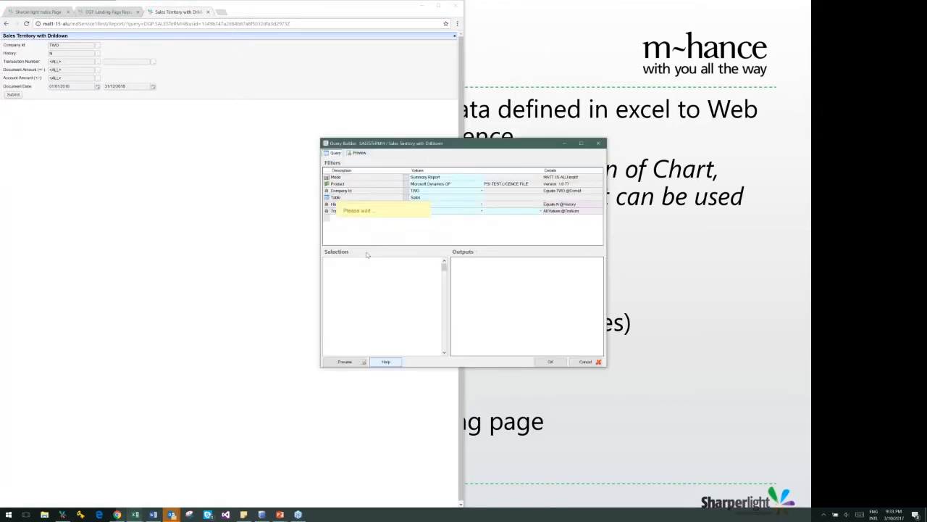
{"action": "right_click", "coordinate": [354, 225]}
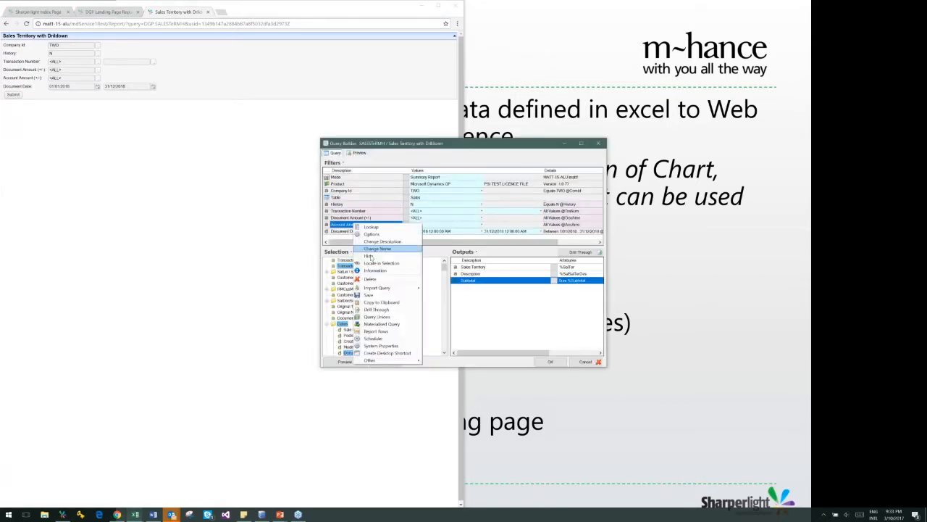
{"action": "left_click", "coordinate": [369, 256]}
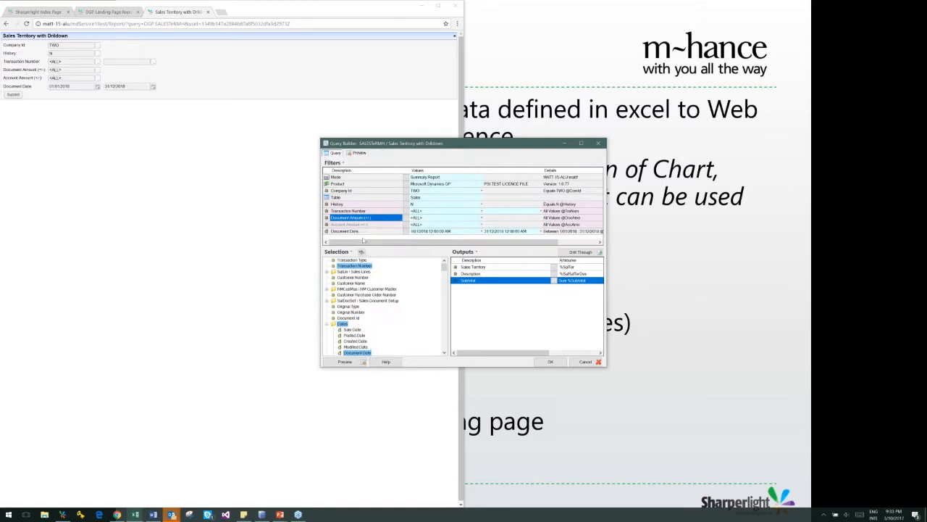
{"action": "right_click", "coordinate": [355, 217]}
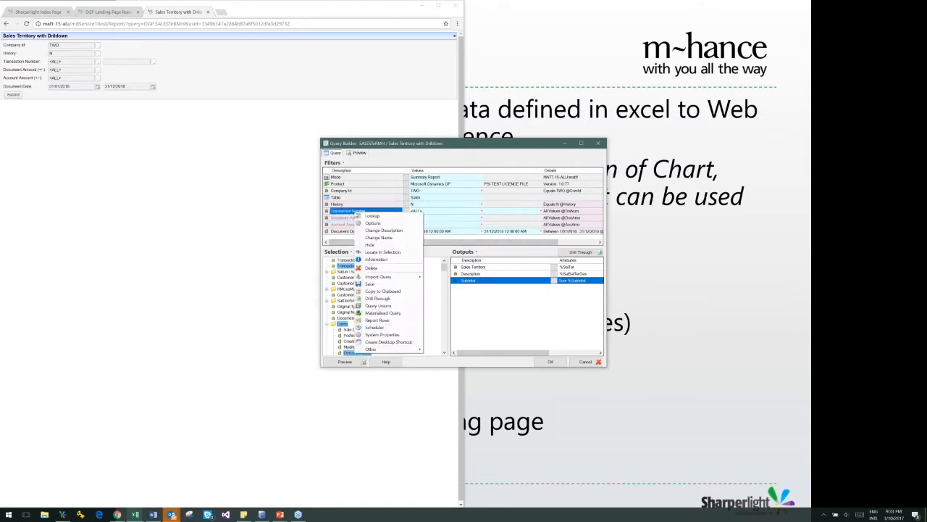
{"action": "left_click", "coordinate": [368, 247]}
{"action": "left_click", "coordinate": [550, 362]}
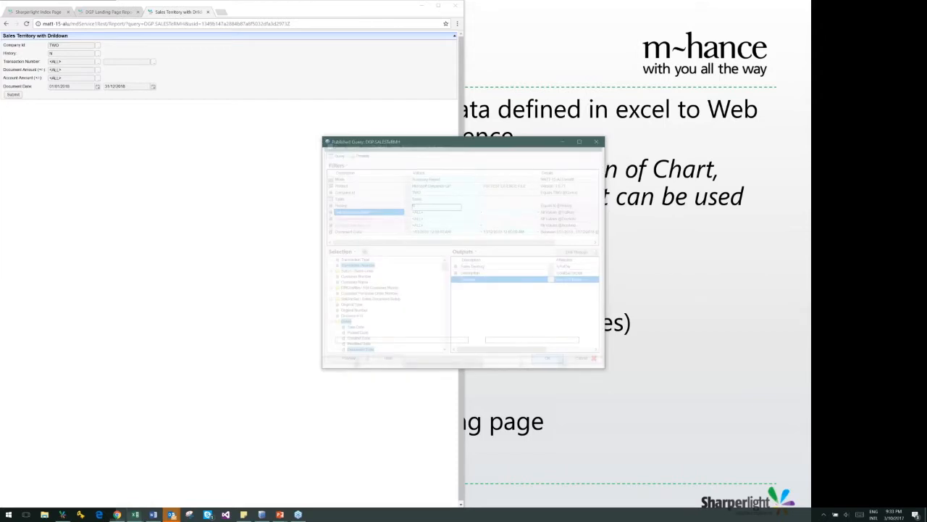
{"action": "left_click", "coordinate": [501, 362]}
{"action": "left_click", "coordinate": [222, 294]}
{"action": "key", "text": "F5"}
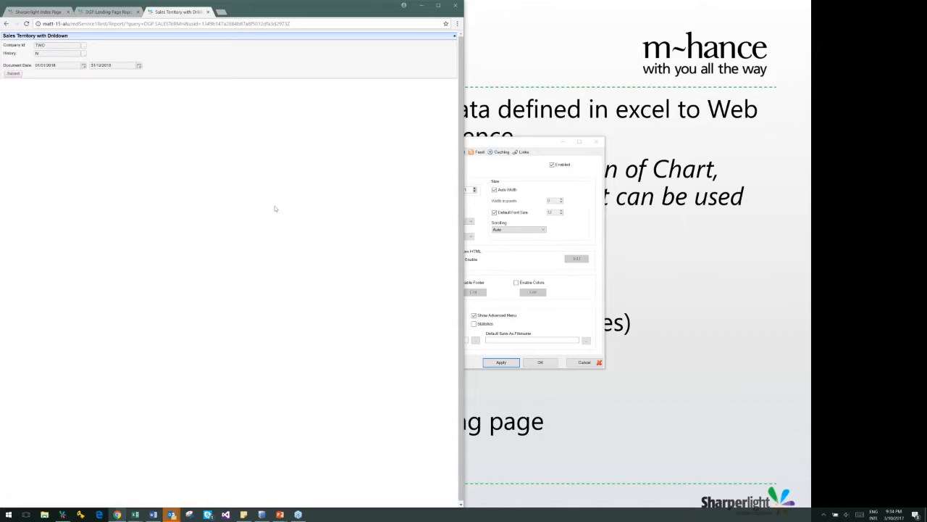
Run the web report with its current filters and open the territory results as a pie chart
{"action": "left_click", "coordinate": [13, 73]}
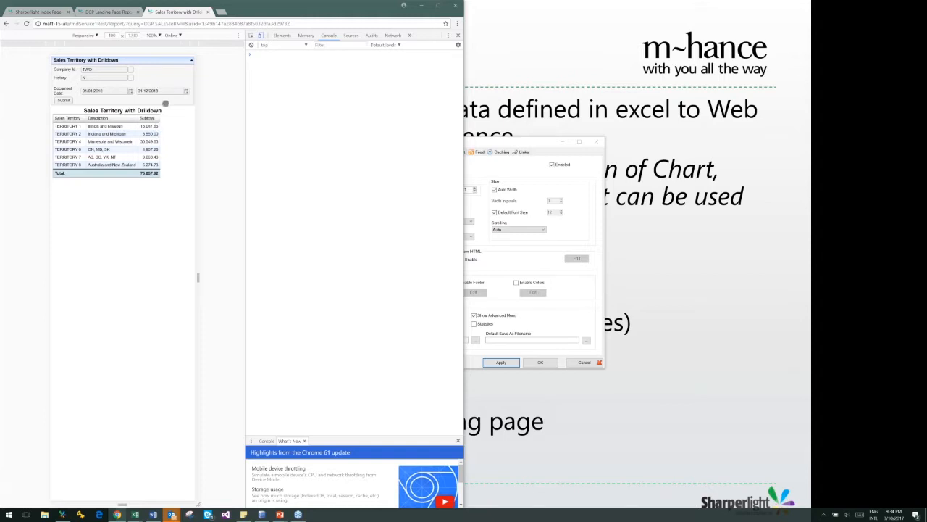
{"action": "key", "text": "F12"}
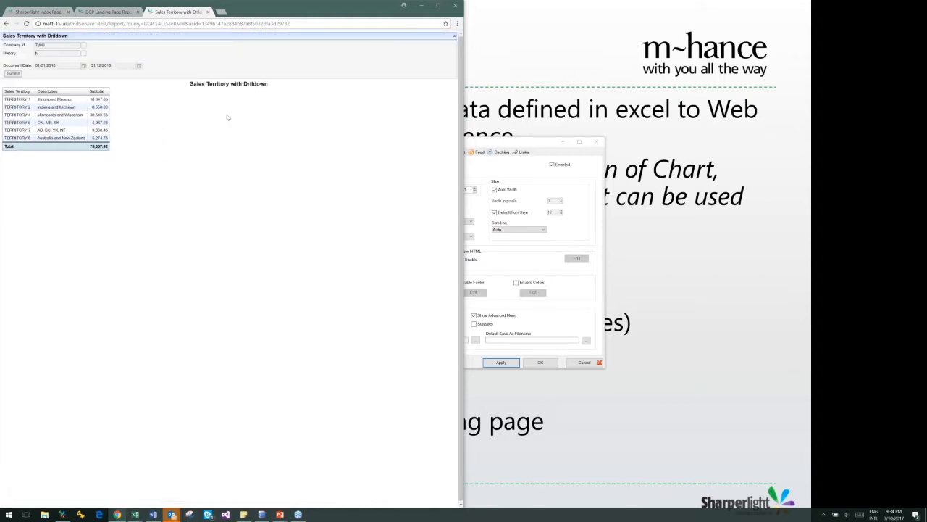
{"action": "left_click", "coordinate": [101, 107]}
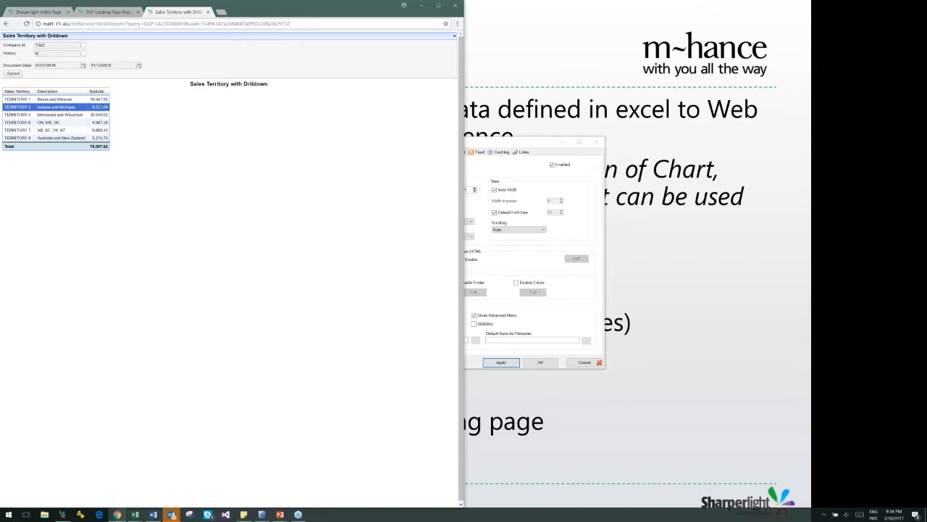
{"action": "right_click", "coordinate": [101, 108]}
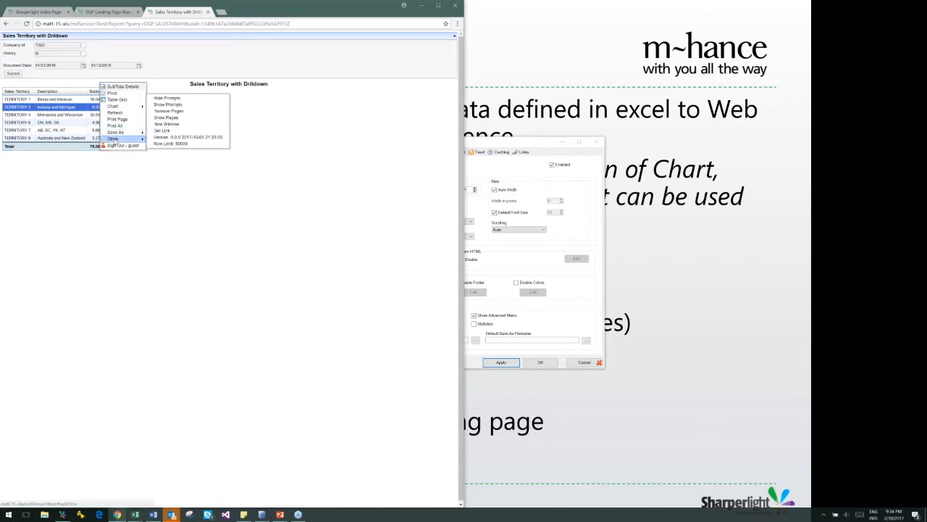
{"action": "mouse_move", "coordinate": [118, 133]}
{"action": "mouse_move", "coordinate": [114, 106]}
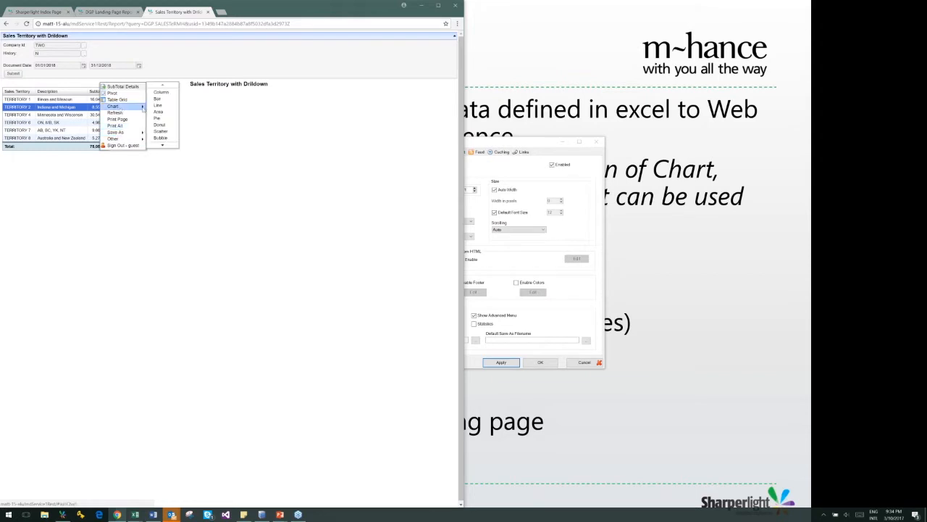
{"action": "left_click", "coordinate": [161, 118]}
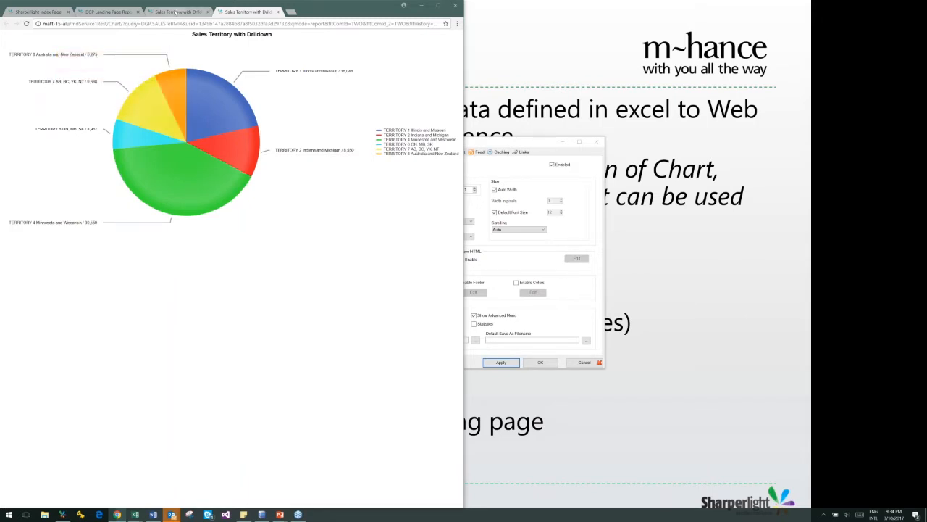
Drill from TERRITORY 1 in the report table to its SubTotal Details, look them over and close them
{"action": "left_click", "coordinate": [176, 13]}
{"action": "right_click", "coordinate": [94, 99]}
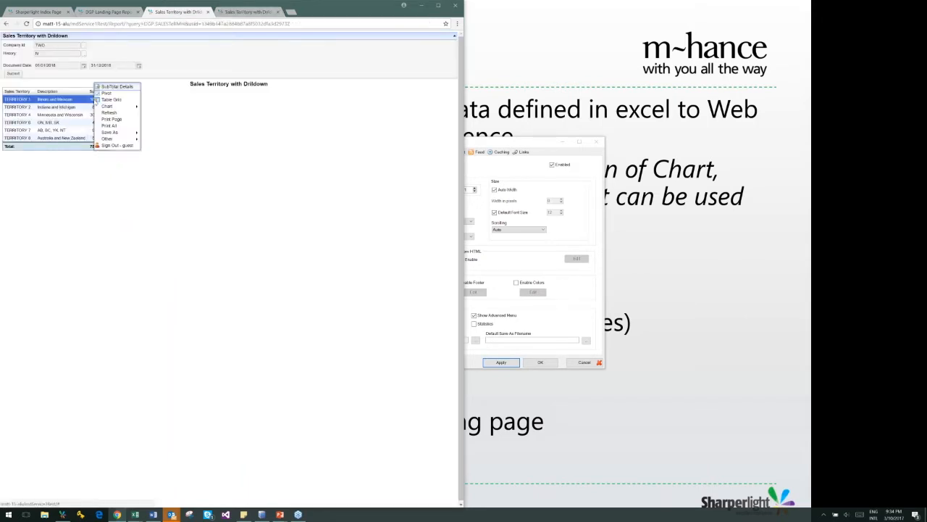
{"action": "left_click", "coordinate": [124, 87]}
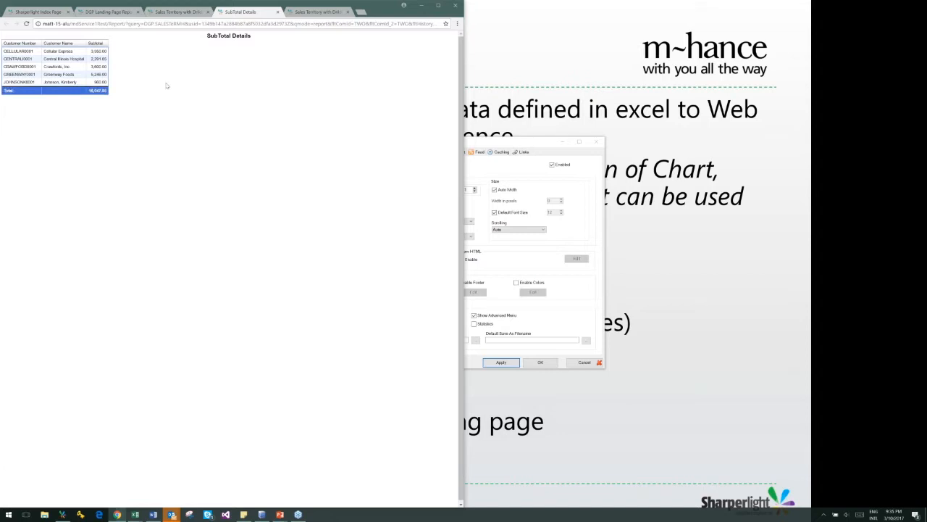
{"action": "left_click", "coordinate": [278, 12]}
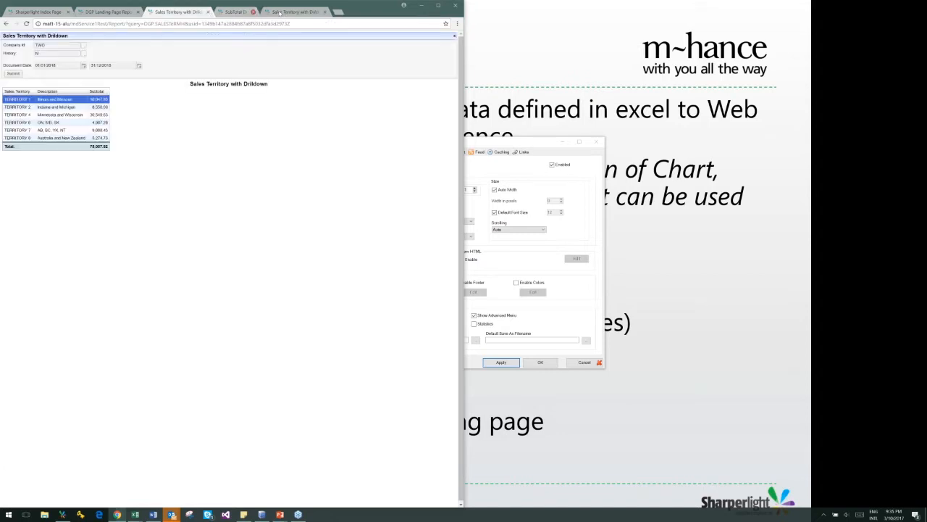
Drill from the pie chart's TERRITORY 4 slice to its SubTotal Details and return to the report table
{"action": "left_click", "coordinate": [279, 12]}
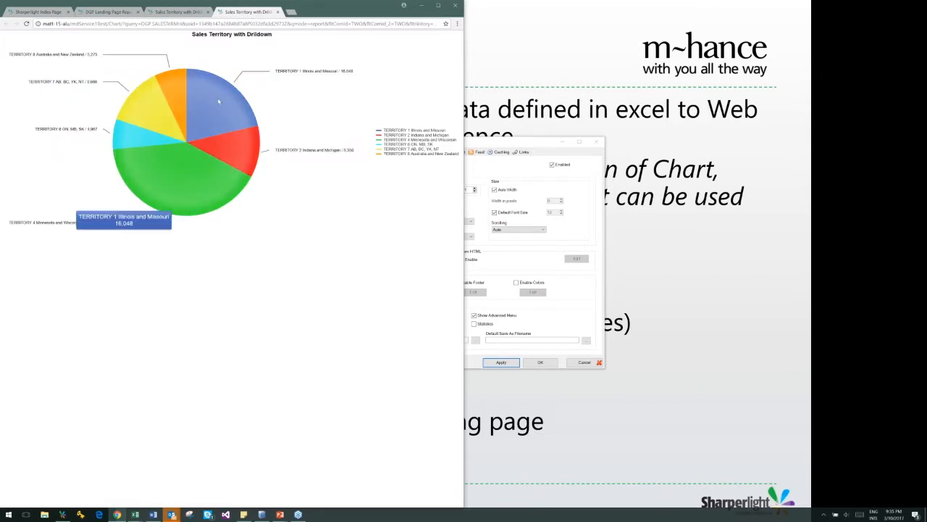
{"action": "left_click", "coordinate": [208, 118]}
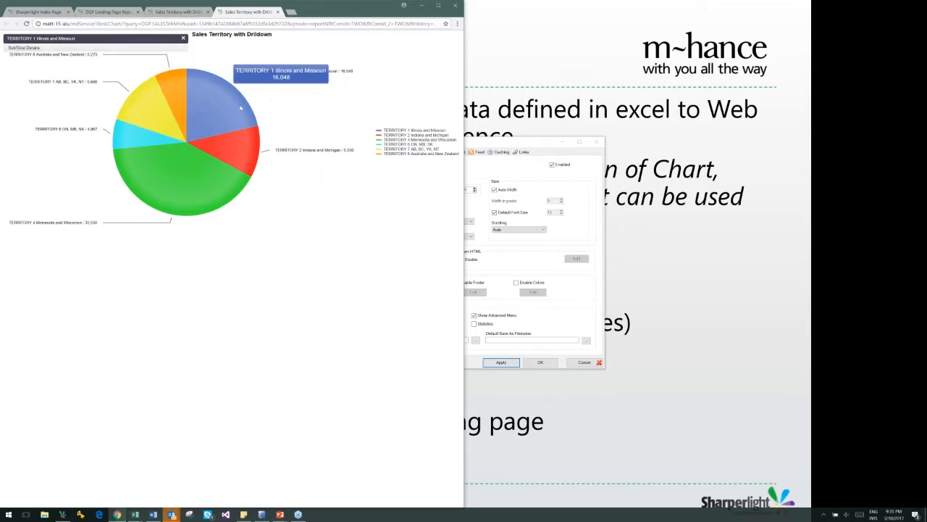
{"action": "left_click", "coordinate": [192, 176]}
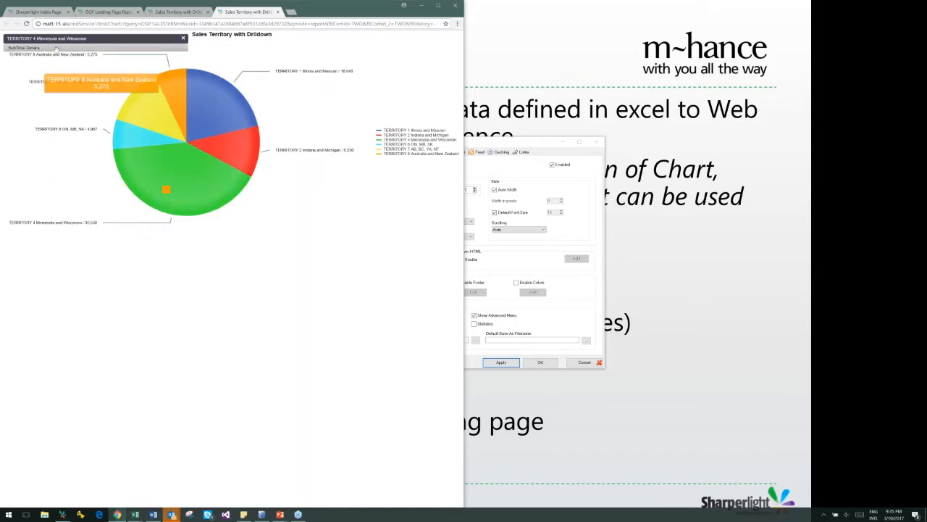
{"action": "left_click", "coordinate": [33, 48]}
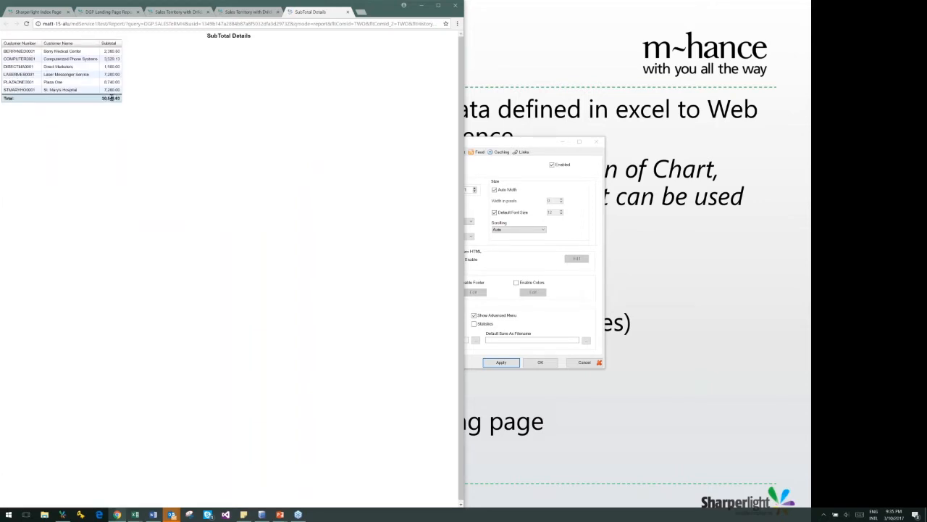
{"action": "left_click", "coordinate": [237, 12]}
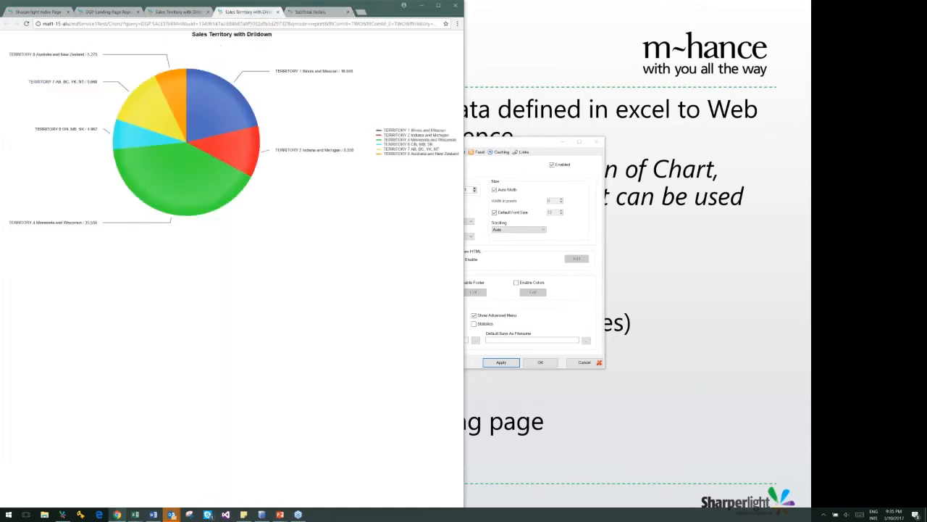
{"action": "left_click", "coordinate": [192, 12]}
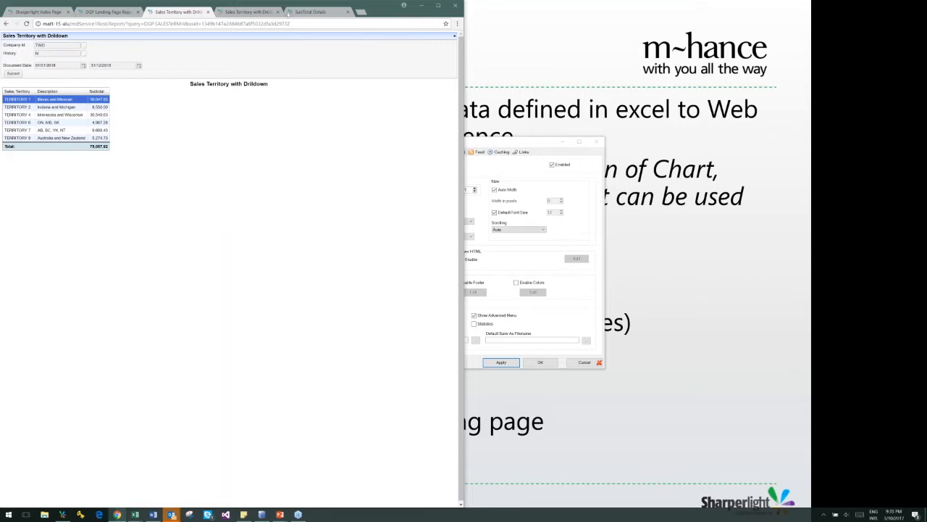
Compare the territory pie chart with the report table and review the other chart types offered for the table
{"action": "left_click", "coordinate": [268, 13]}
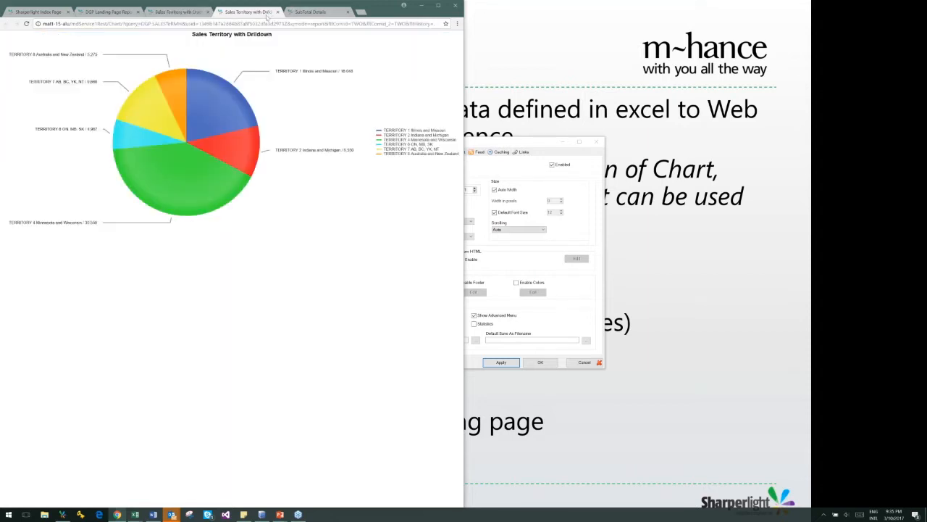
{"action": "left_click", "coordinate": [186, 13]}
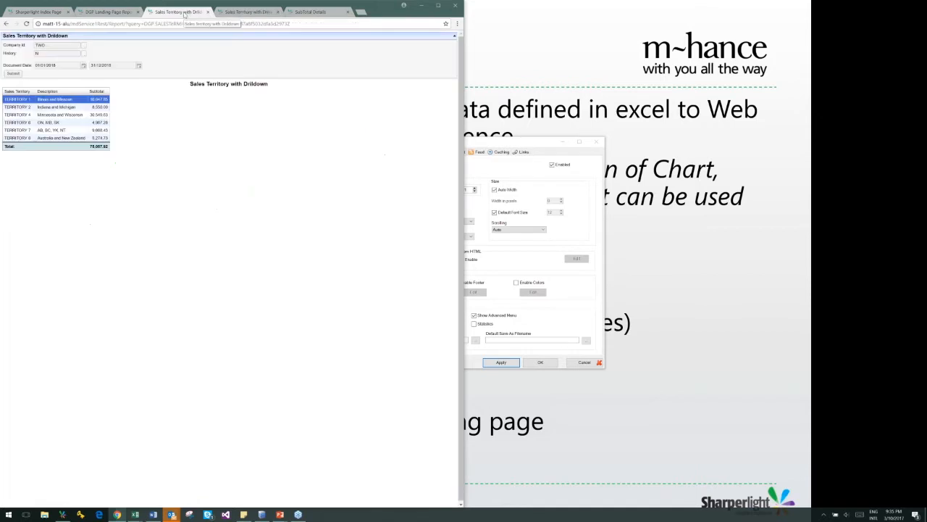
{"action": "right_click", "coordinate": [105, 100]}
{"action": "mouse_move", "coordinate": [118, 107]}
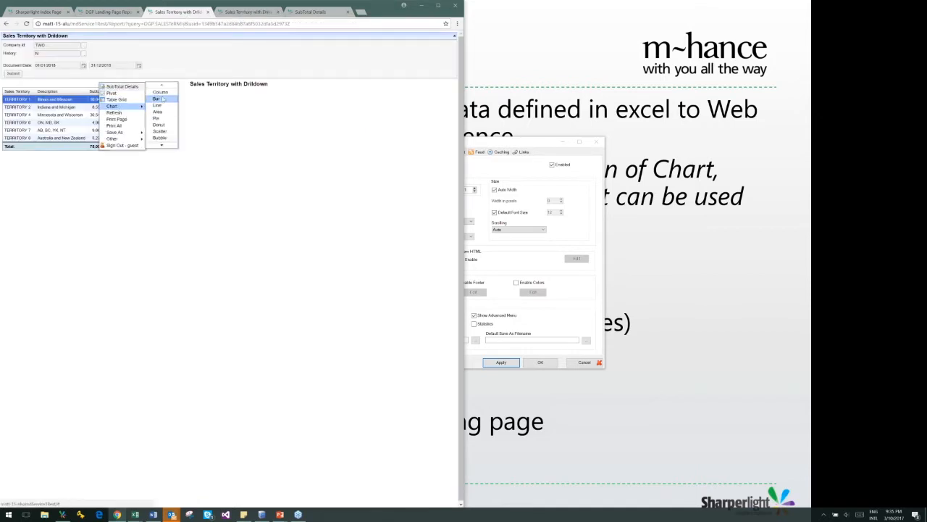
{"action": "mouse_move", "coordinate": [164, 145]}
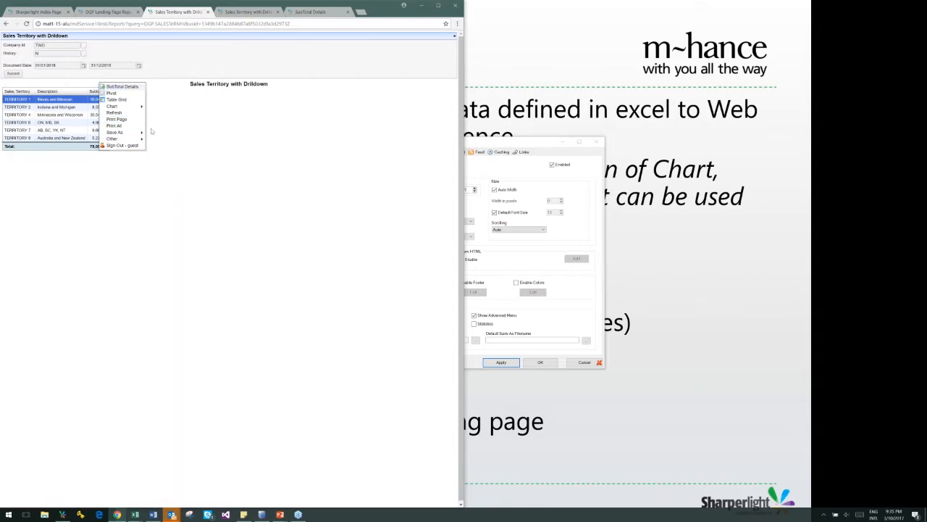
{"action": "left_click", "coordinate": [200, 23]}
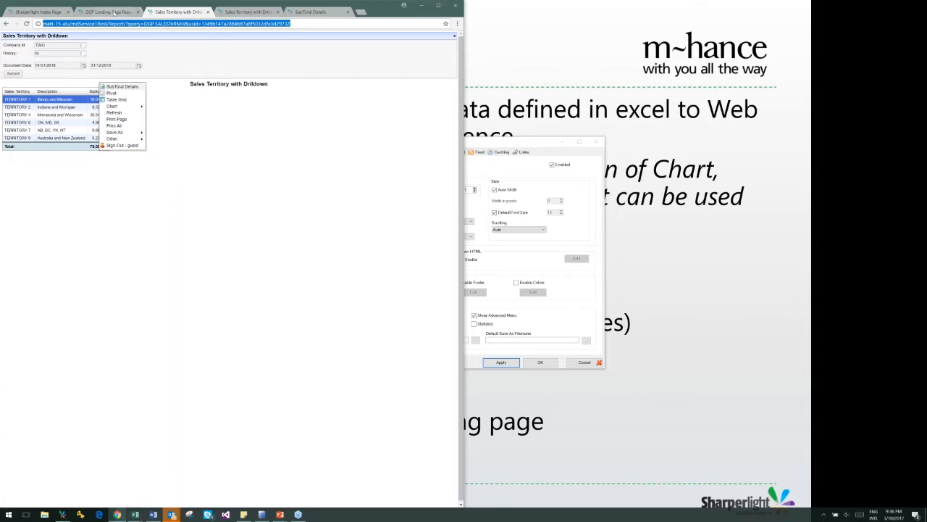
Open the Purchase Order Summary from the DGP Landing Page Reports, run it with its current filters and widen the browser window
{"action": "left_click", "coordinate": [114, 12]}
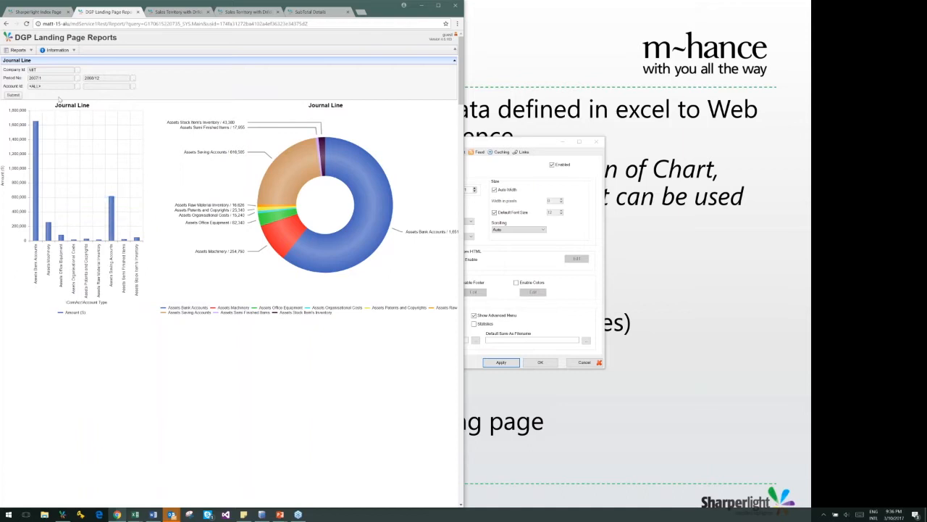
{"action": "left_click", "coordinate": [25, 53]}
{"action": "left_click", "coordinate": [25, 54]}
{"action": "left_click", "coordinate": [31, 52]}
{"action": "left_click", "coordinate": [31, 52]}
{"action": "left_click", "coordinate": [31, 53]}
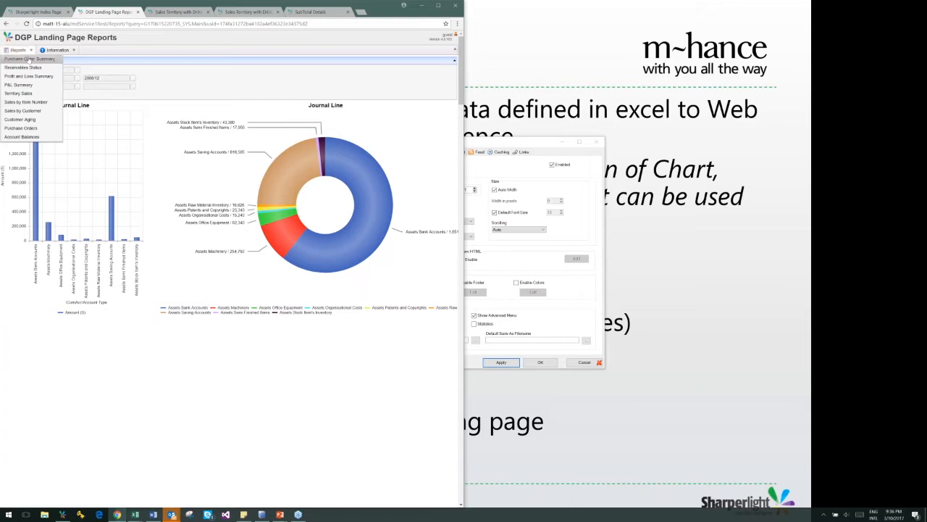
{"action": "left_click", "coordinate": [29, 59]}
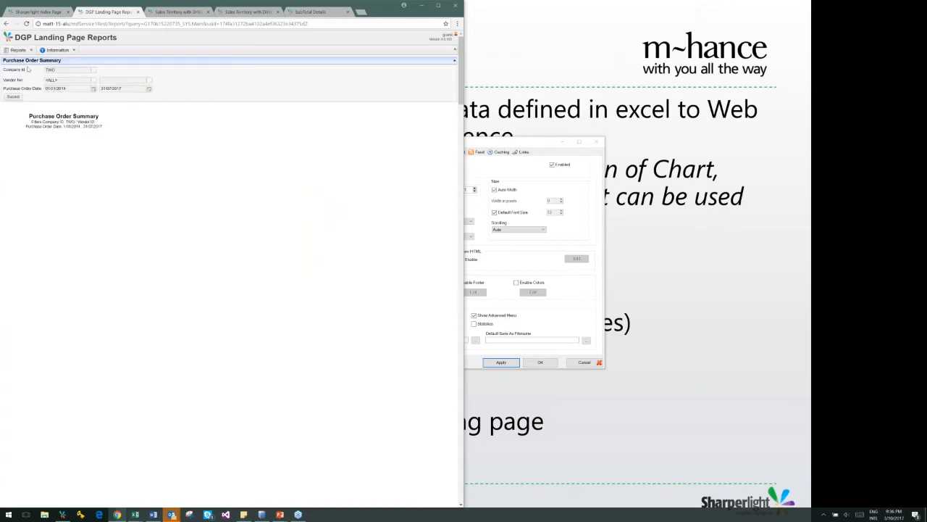
{"action": "left_click", "coordinate": [13, 98]}
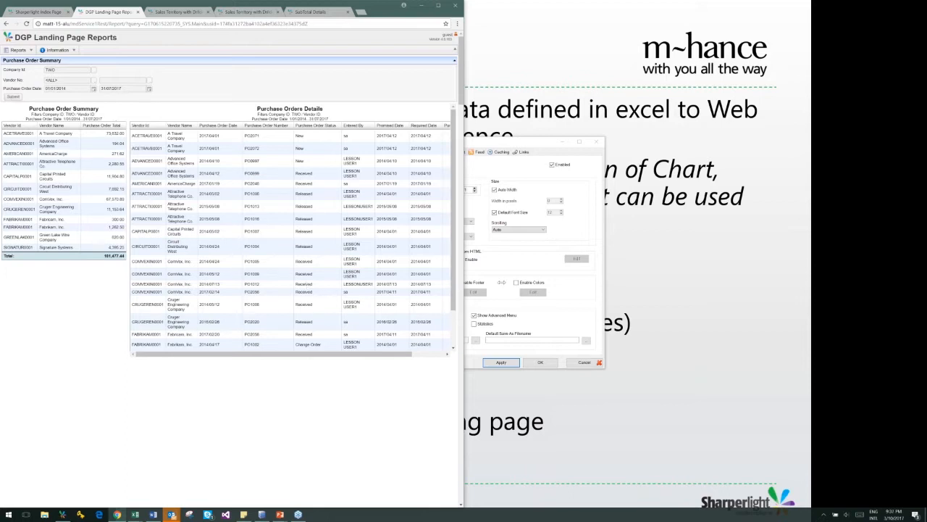
{"action": "left_click_drag", "start_coordinate": [464, 253], "coordinate": [617, 297]}
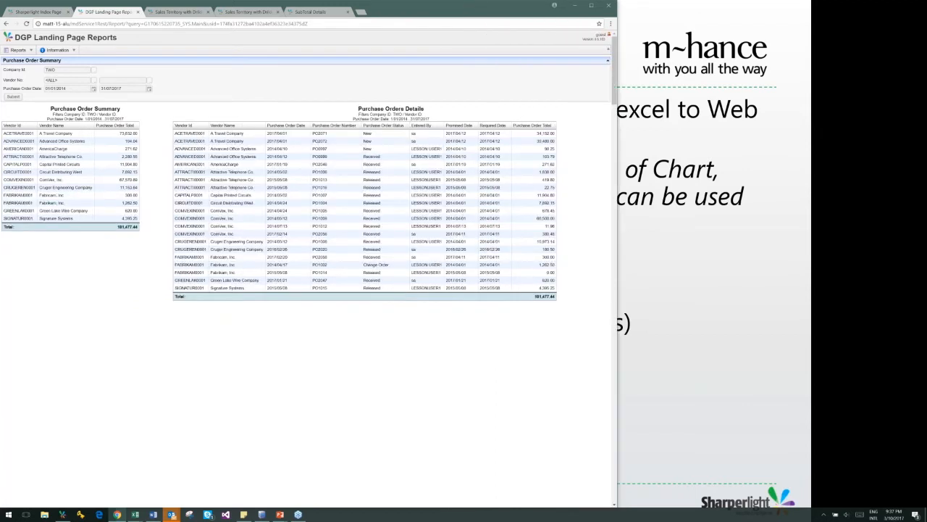
Inspect the purchase order details vendor by vendor, from A Travel Company down to Circuit Distributing West
{"action": "left_click", "coordinate": [65, 133]}
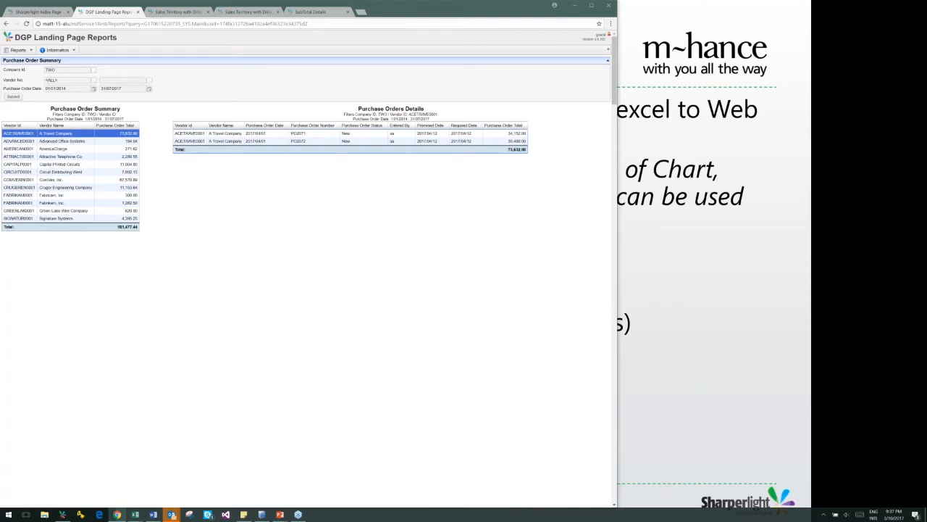
{"action": "left_click", "coordinate": [31, 141]}
{"action": "left_click", "coordinate": [32, 149]}
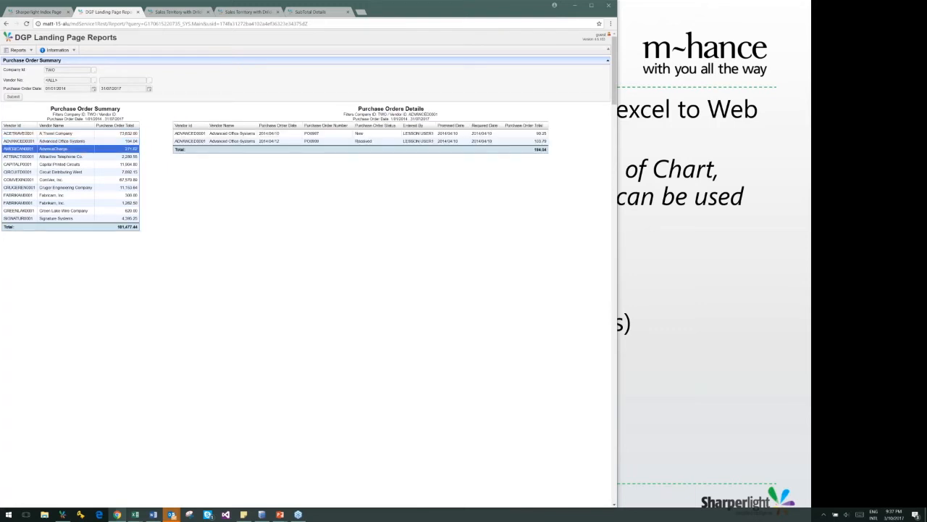
{"action": "left_click", "coordinate": [61, 156]}
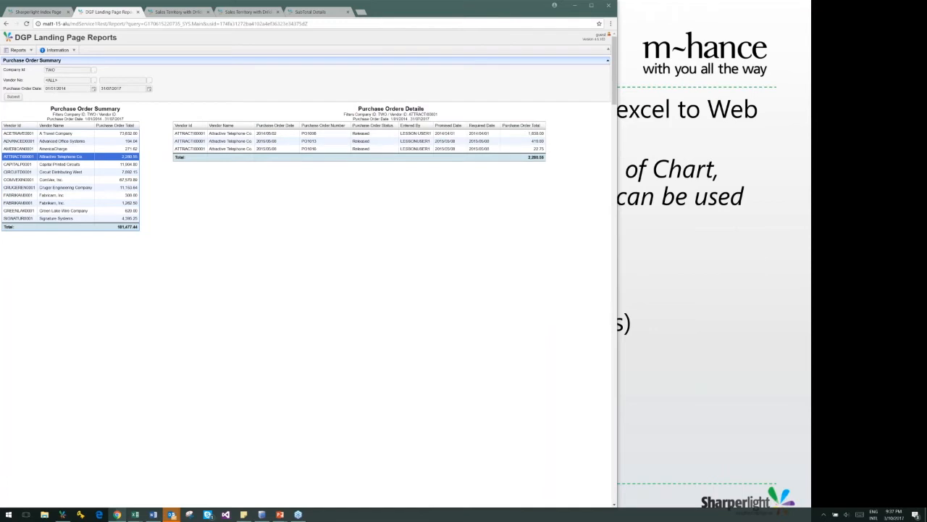
{"action": "left_click", "coordinate": [27, 165]}
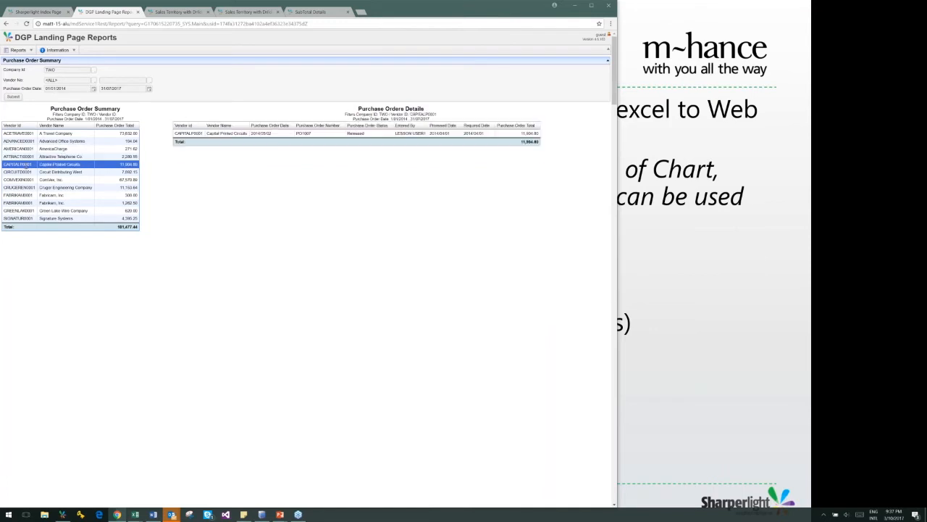
{"action": "left_click", "coordinate": [27, 172]}
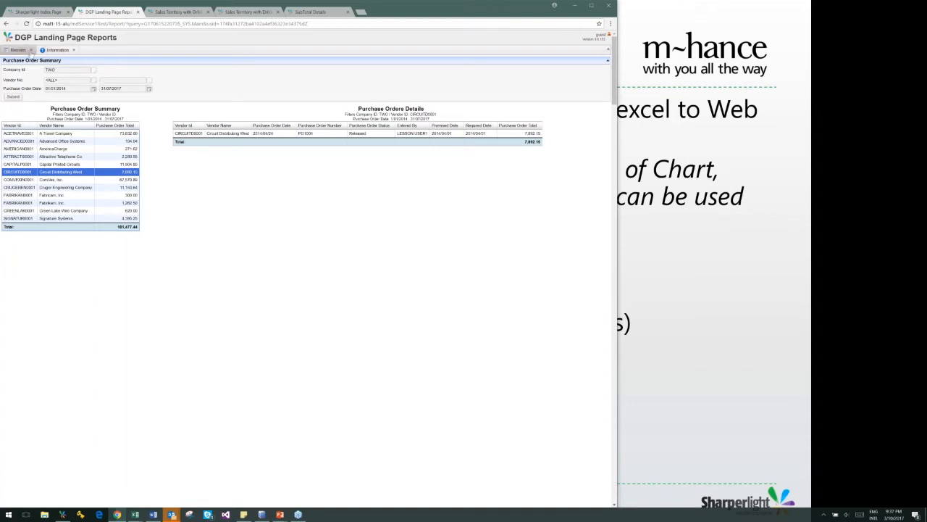
Open the Profit and Loss Summary report on the landing page and run it with its current company and period
{"action": "left_click", "coordinate": [30, 50]}
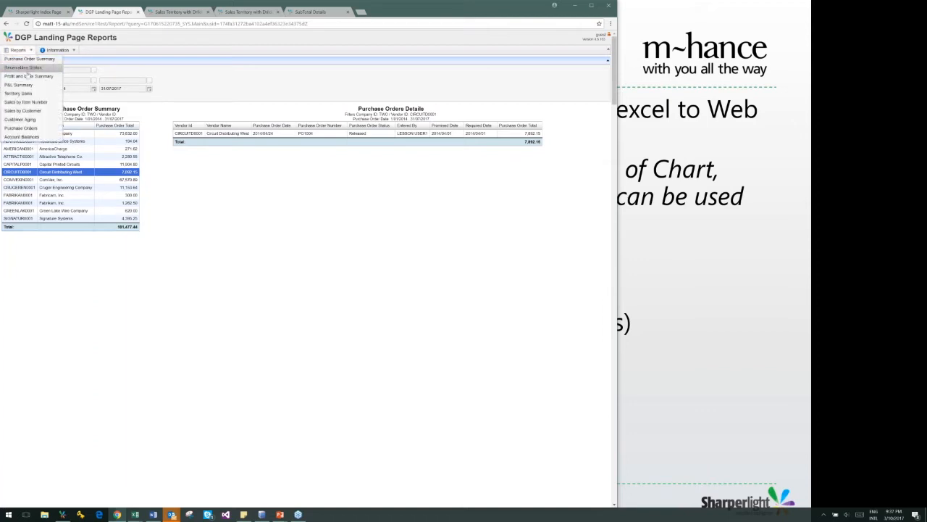
{"action": "left_click", "coordinate": [29, 76]}
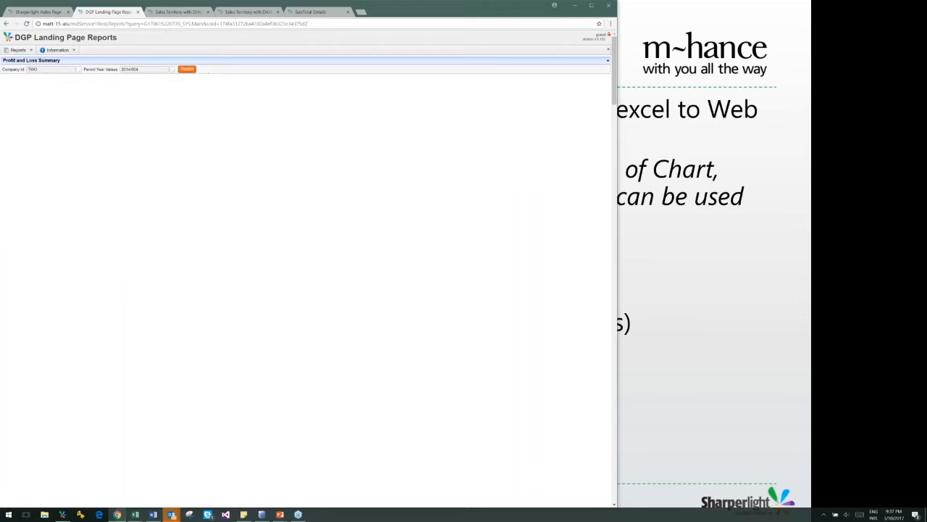
{"action": "left_click", "coordinate": [187, 69]}
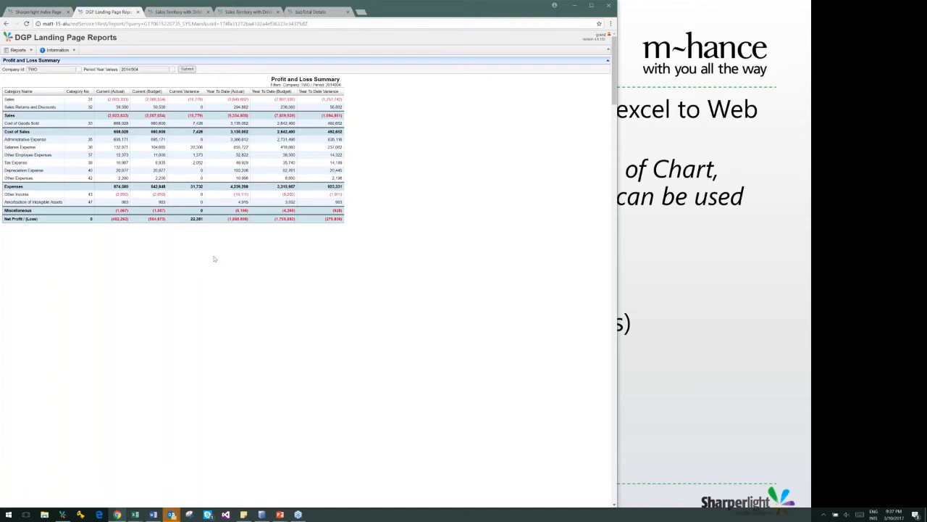
Switch to the PowerPoint slide show and advance to the Sharperlight Scheduler slide
{"action": "key", "text": "alt+Tab"}
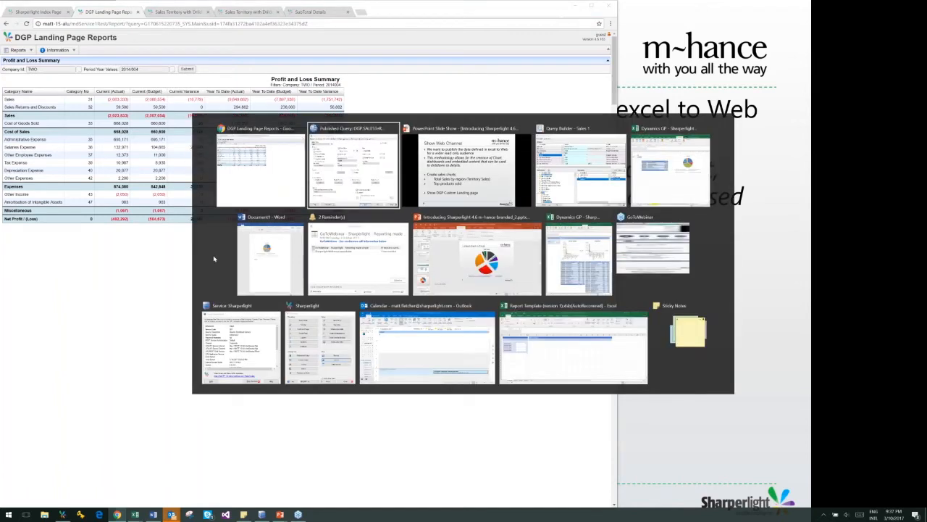
{"action": "key", "text": "Tab"}
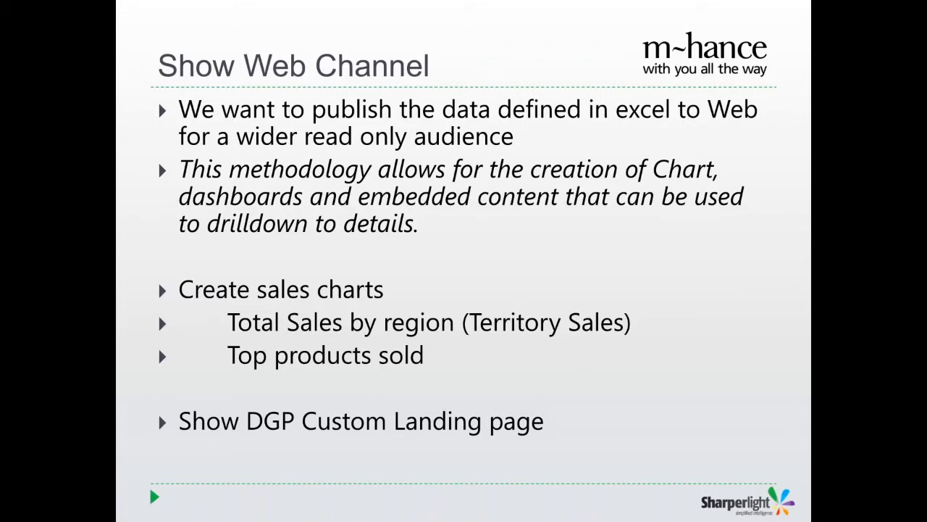
{"action": "left_click", "coordinate": [365, 283]}
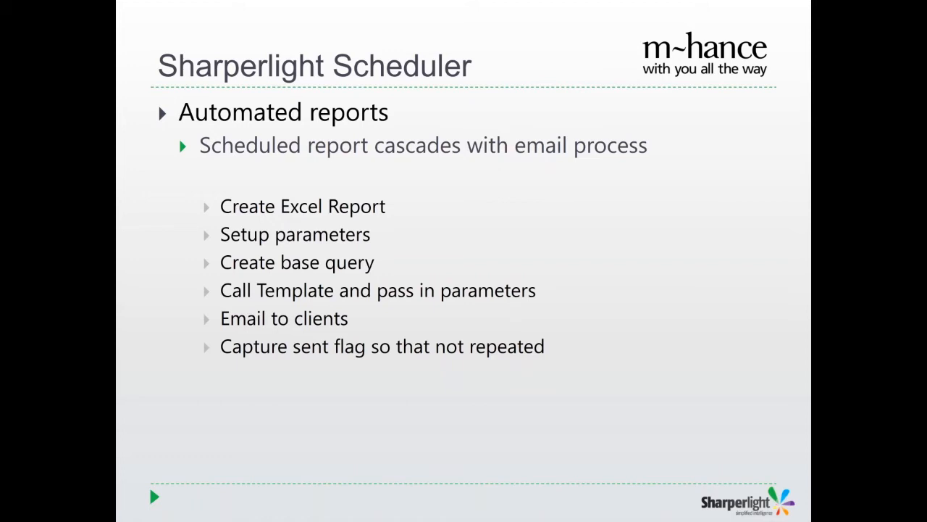
Switch to Sharperlight, start the Scheduler and open the DEMO group's GPDEMOTargeted scheduled task
{"action": "key", "text": "alt+Tab"}
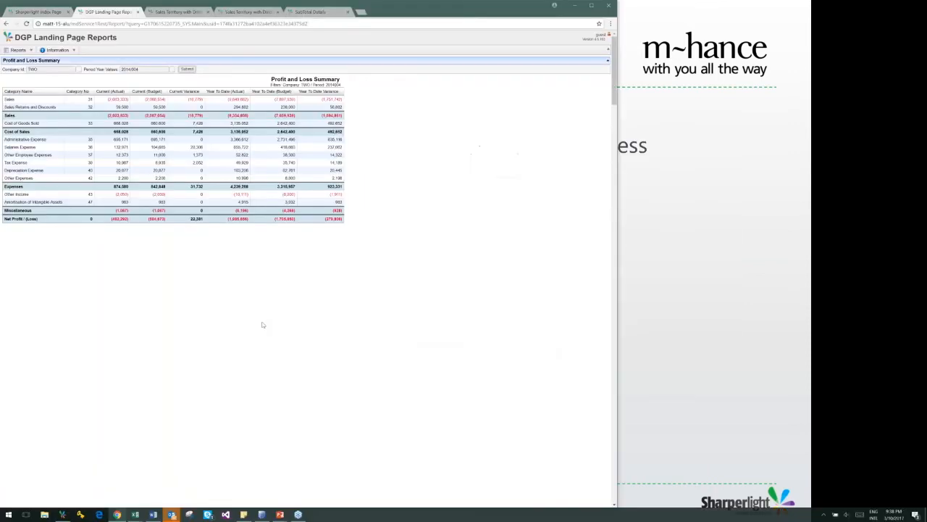
{"action": "left_click", "coordinate": [62, 514]}
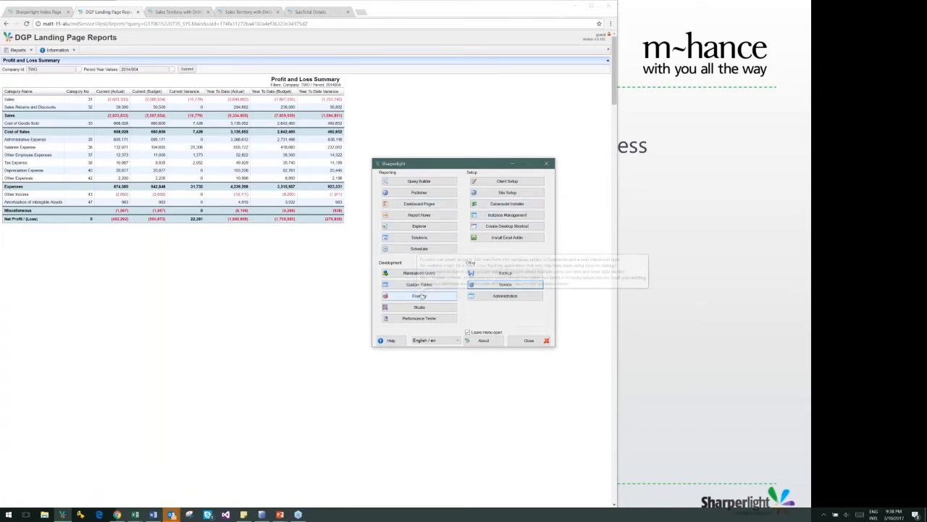
{"action": "left_click", "coordinate": [423, 250]}
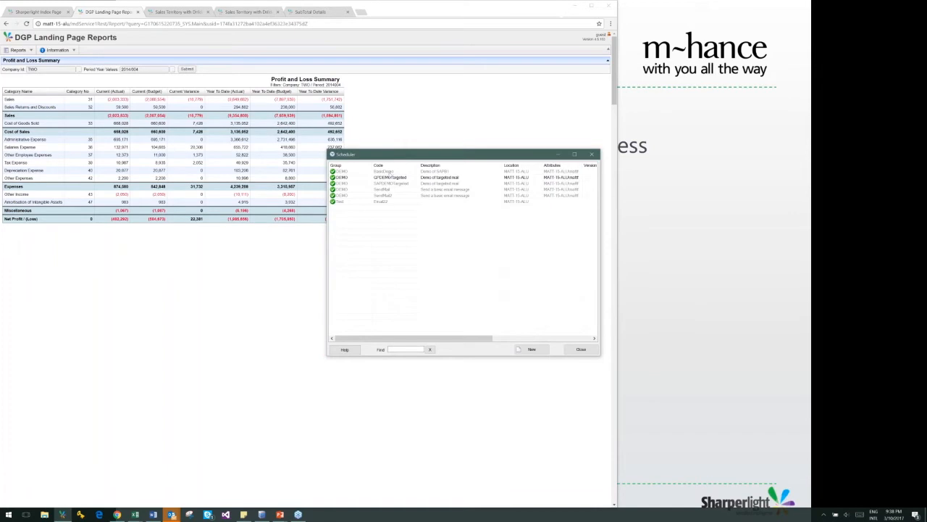
{"action": "left_click", "coordinate": [390, 177]}
{"action": "double_click", "coordinate": [390, 178]}
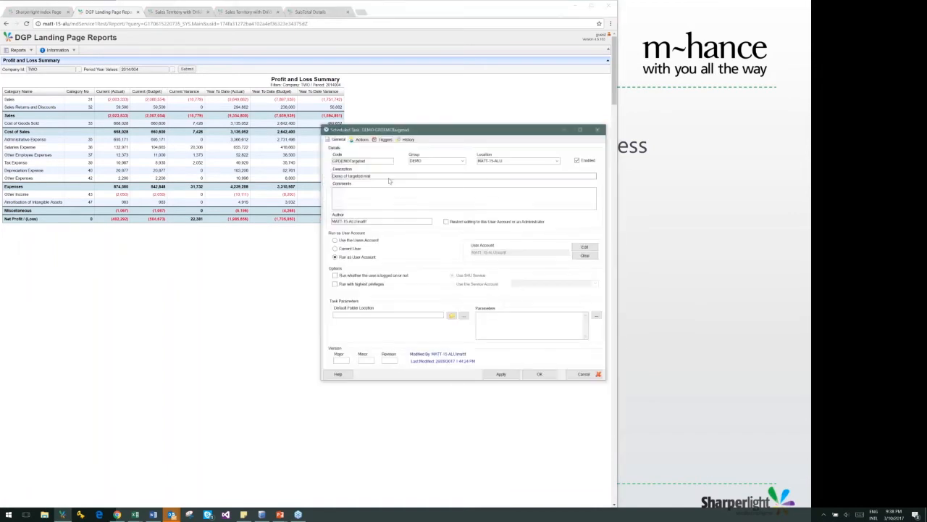
Examine the task's QueryCombinations, ExcelSaveAs and Email actions, including the email's message and subject, and check its triggers
{"action": "left_click", "coordinate": [360, 138]}
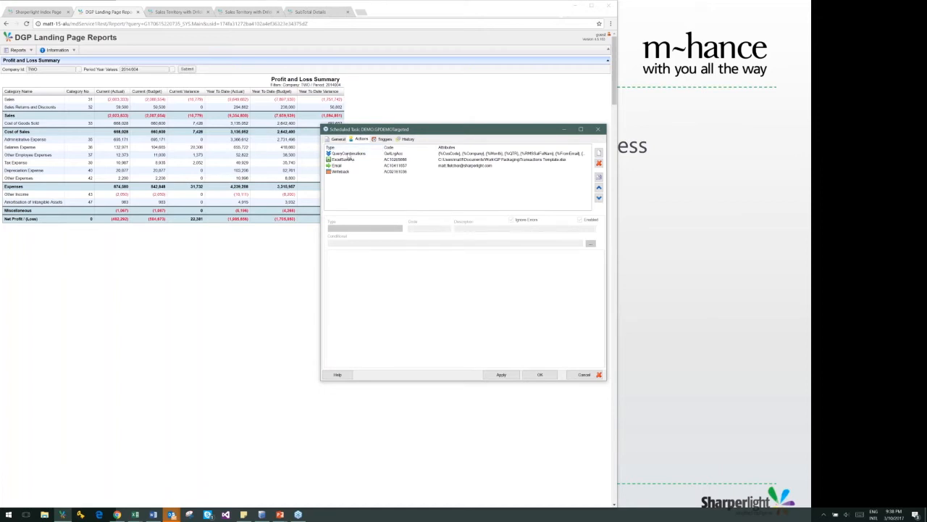
{"action": "left_click", "coordinate": [351, 154]}
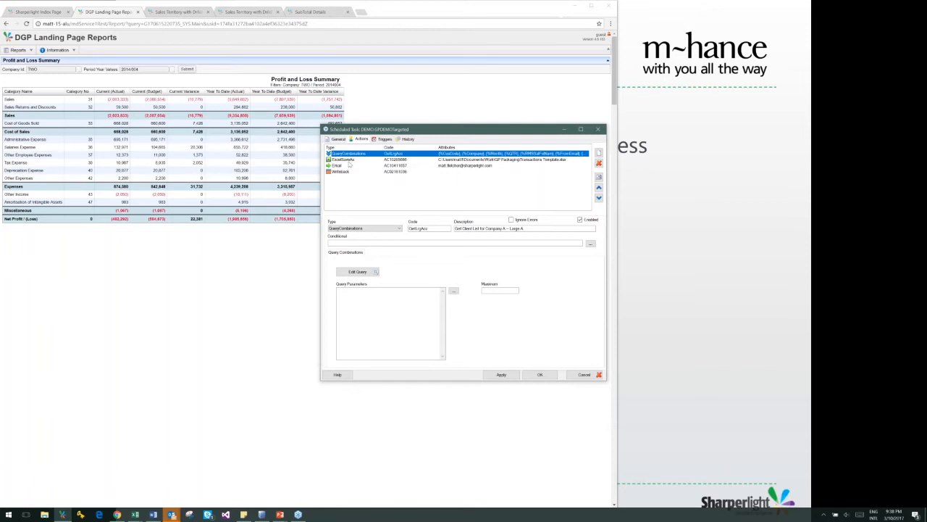
{"action": "left_click", "coordinate": [349, 161]}
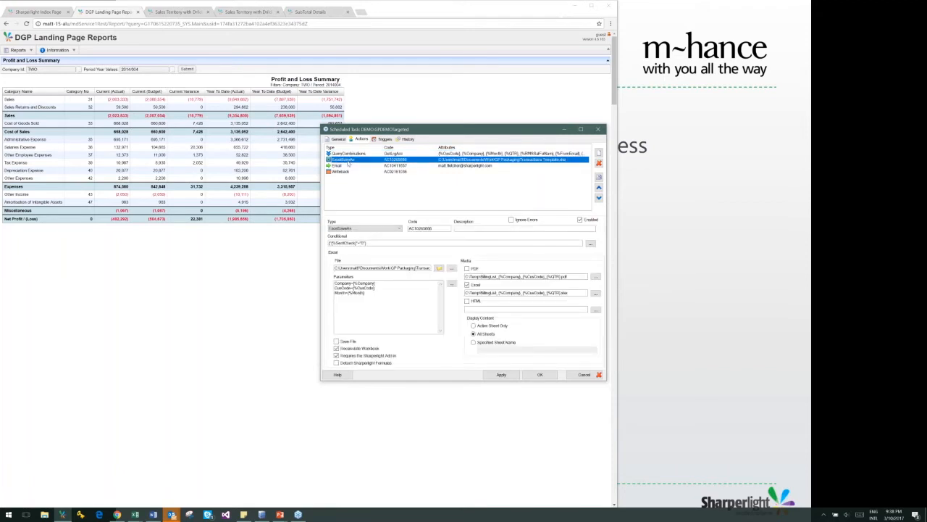
{"action": "left_click", "coordinate": [343, 166]}
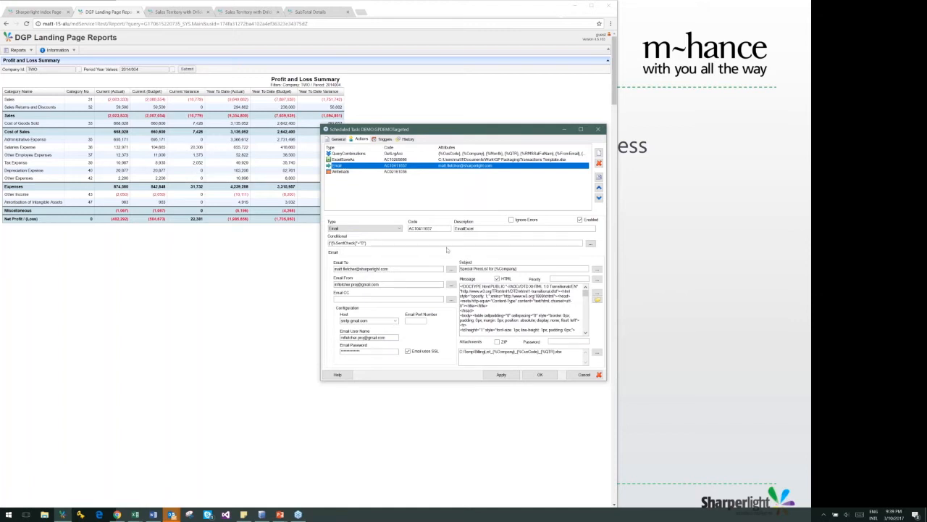
{"action": "left_click_drag", "start_coordinate": [461, 287], "coordinate": [478, 319]}
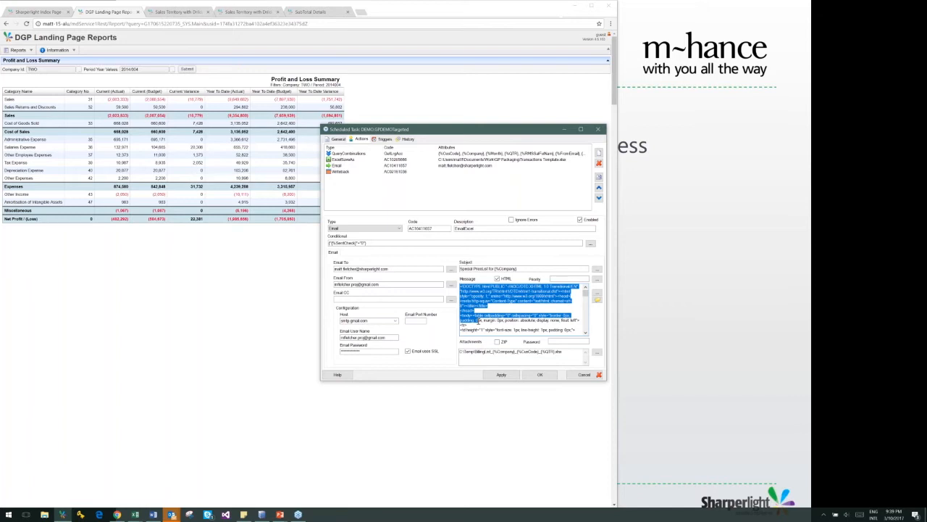
{"action": "left_click", "coordinate": [532, 269]}
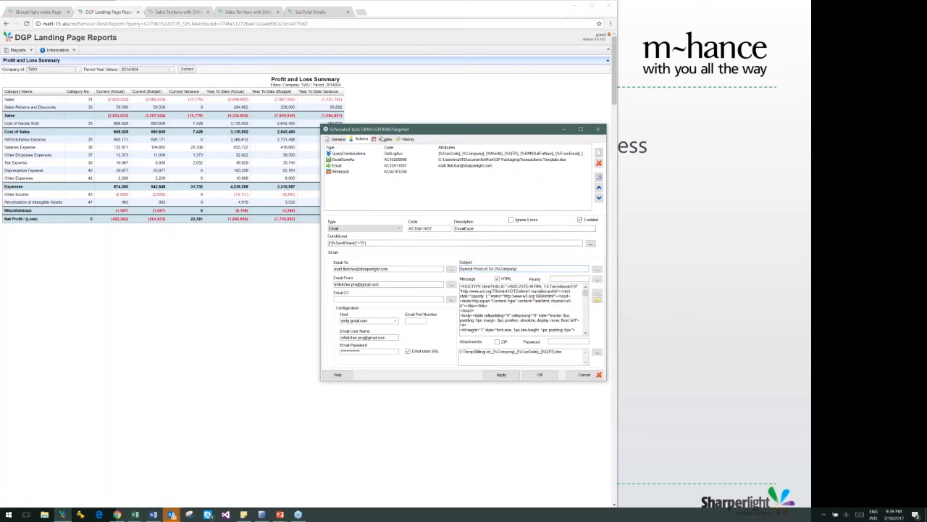
{"action": "left_click", "coordinate": [384, 138]}
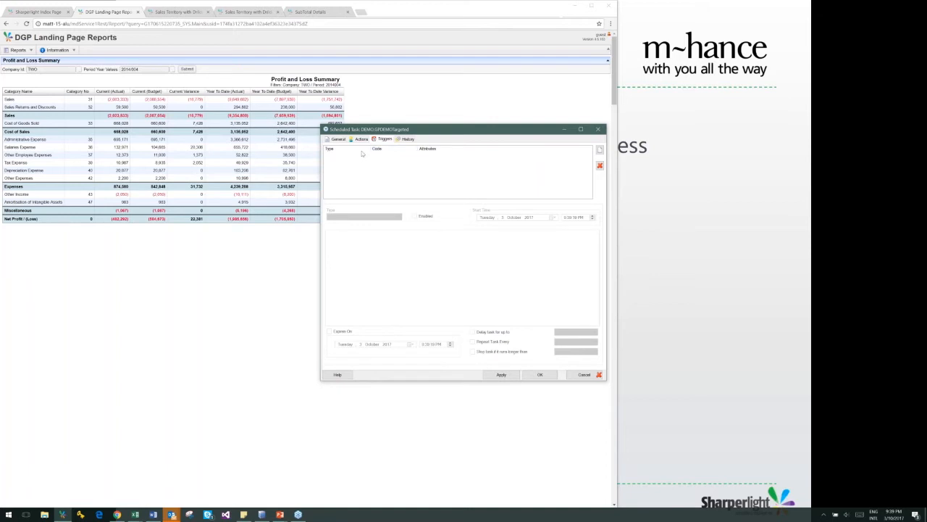
{"action": "left_click", "coordinate": [356, 139]}
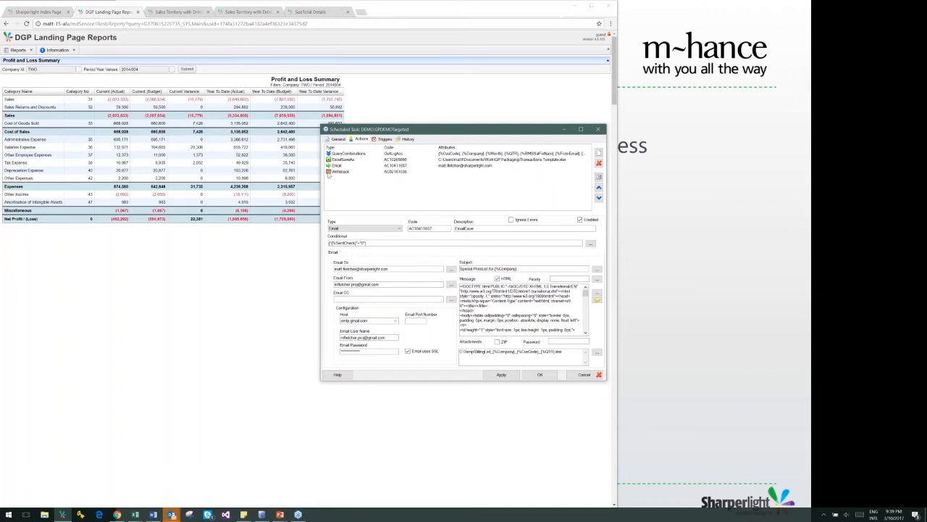
Switch back to the PowerPoint slide show and advance to the Wrap up slide
{"action": "left_click", "coordinate": [100, 23]}
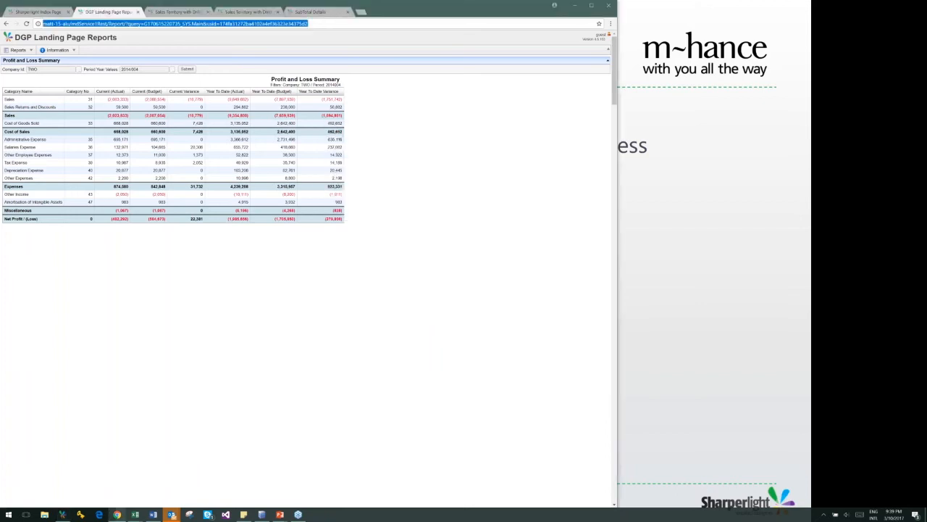
{"action": "key", "text": "alt+Tab"}
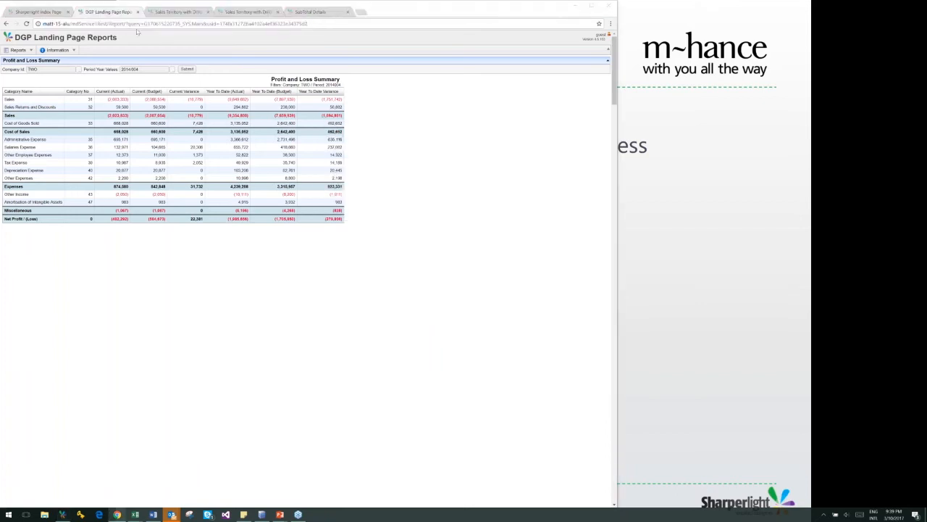
{"action": "key", "text": "alt+Tab"}
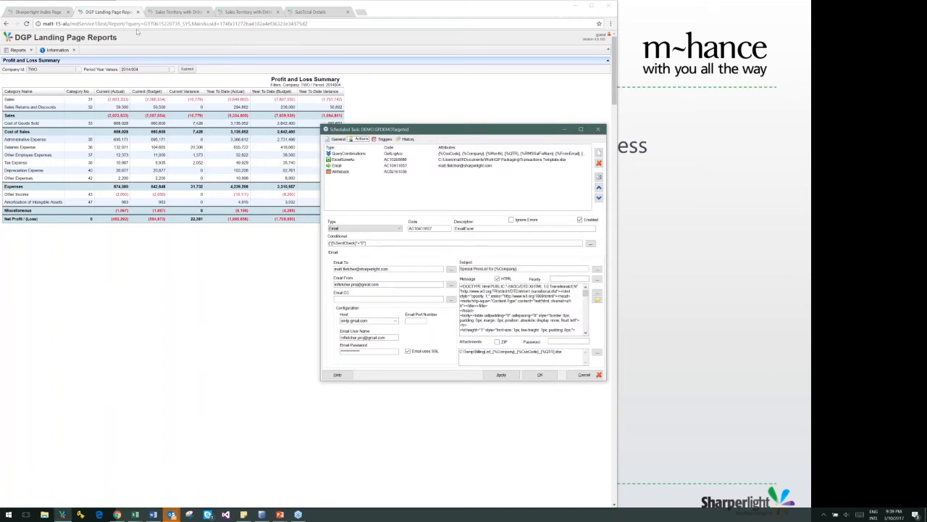
{"action": "key", "text": "alt+Tab"}
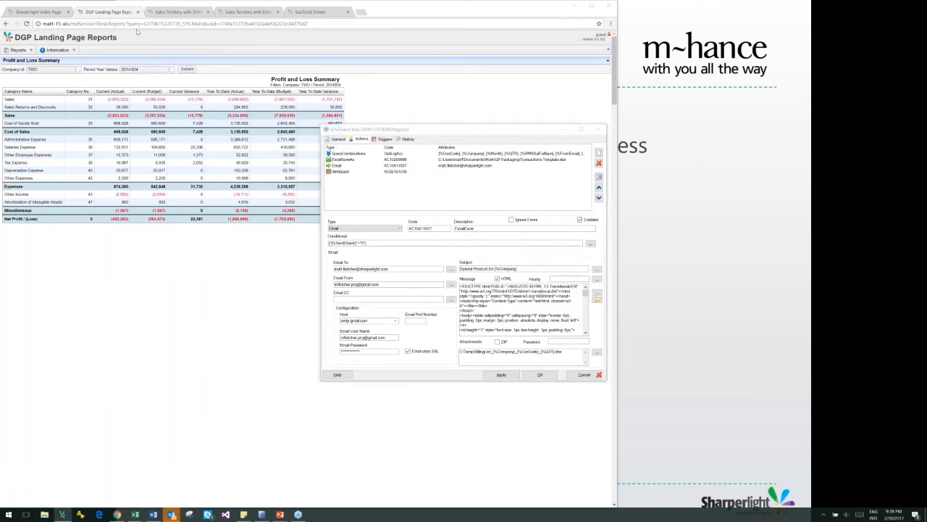
{"action": "key", "text": "alt+Tab"}
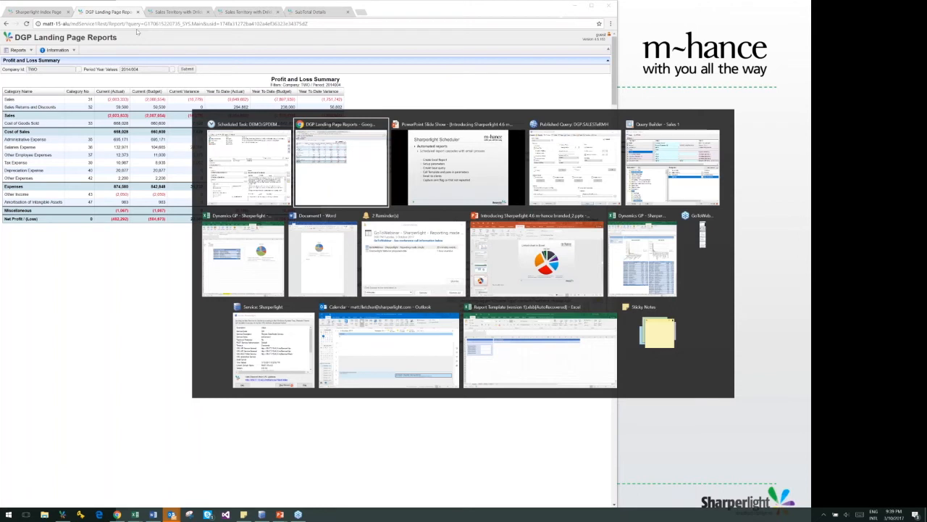
{"action": "key", "text": "alt+Tab"}
{"action": "key", "text": "Right"}
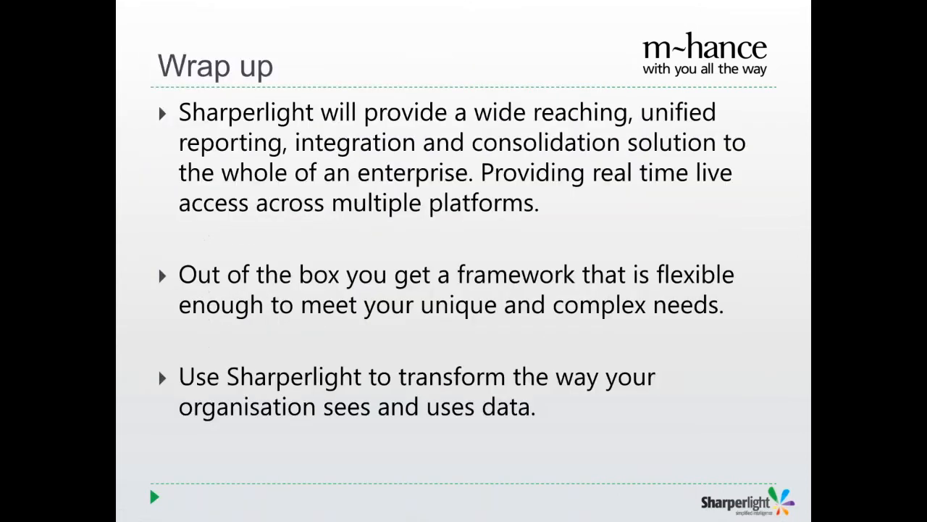